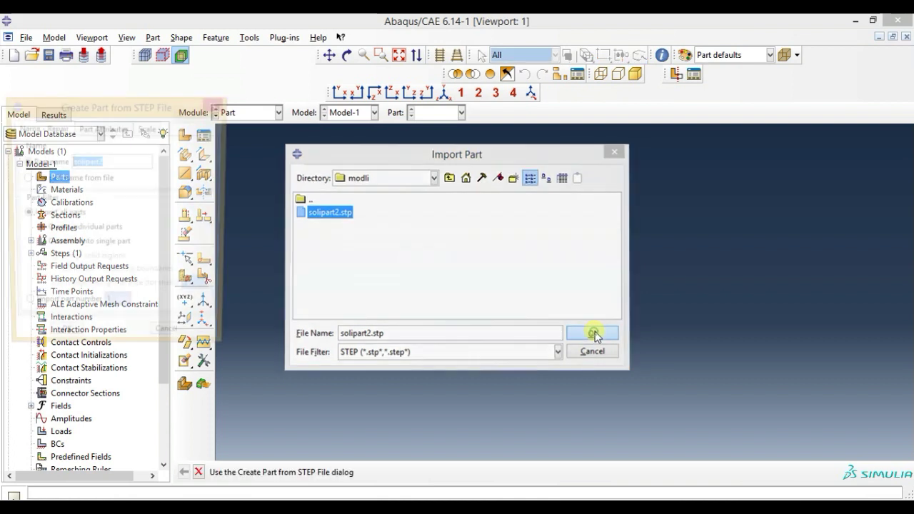
Step: Accept the chosen STEP file to bring up the Create Part from STEP File dialog for solipart2
click(592, 332)
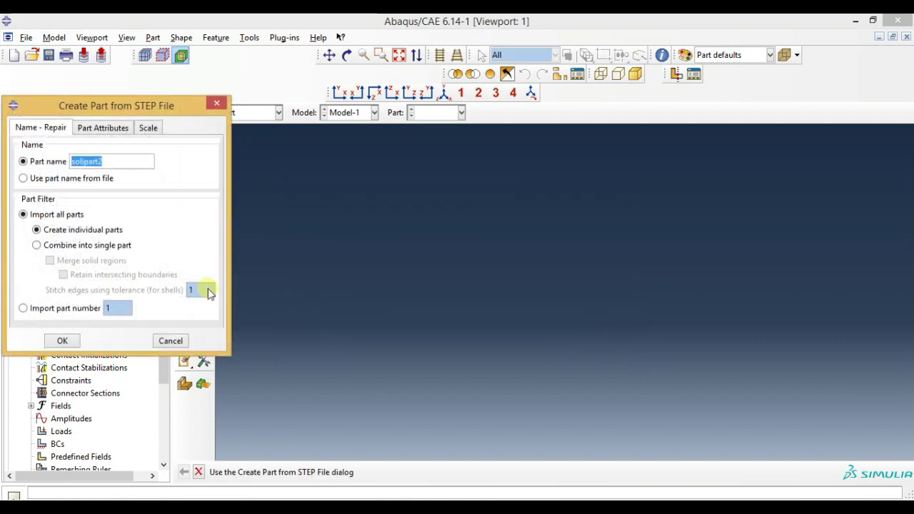
Step: Import the STEP part and rename solipart2 to Part1
click(65, 341)
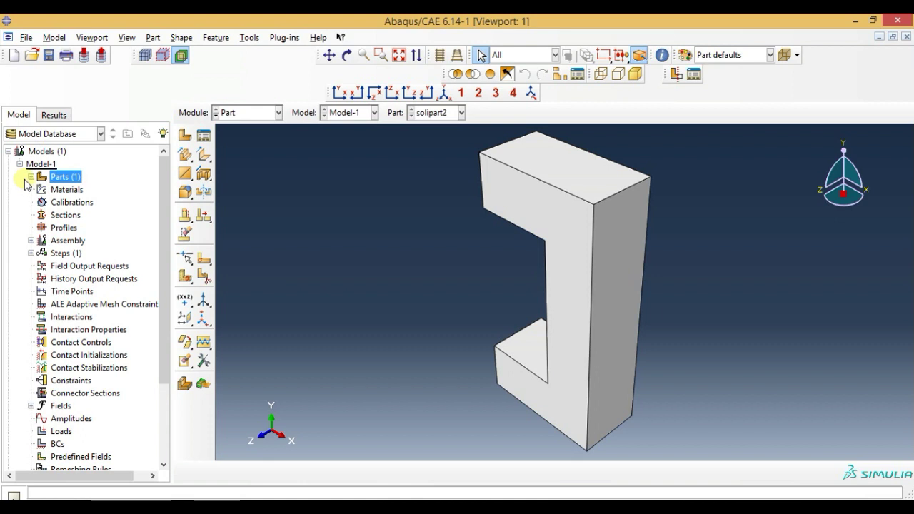
click(31, 177)
right_click(61, 190)
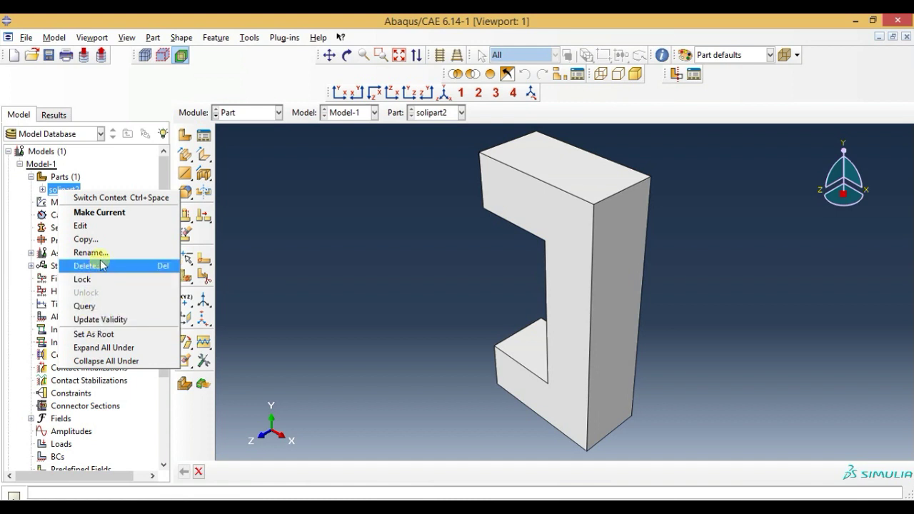
click(91, 253)
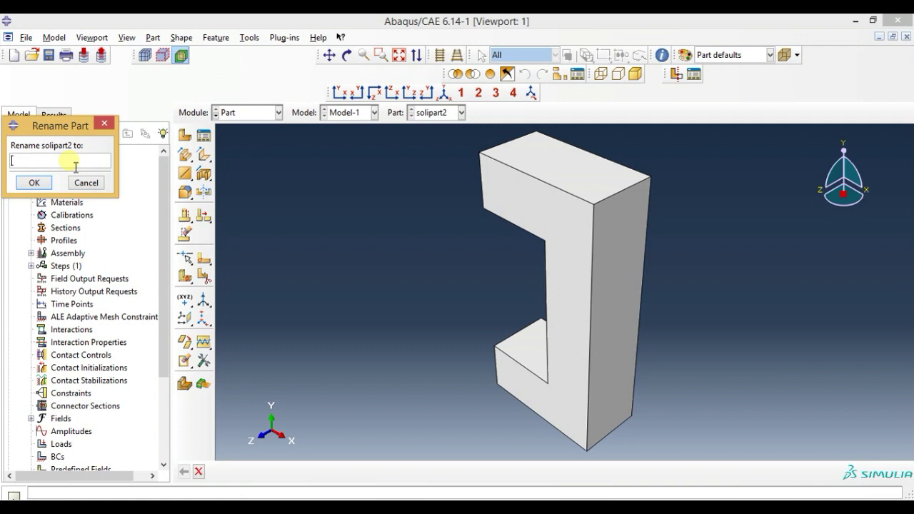
text(Part1)
click(35, 184)
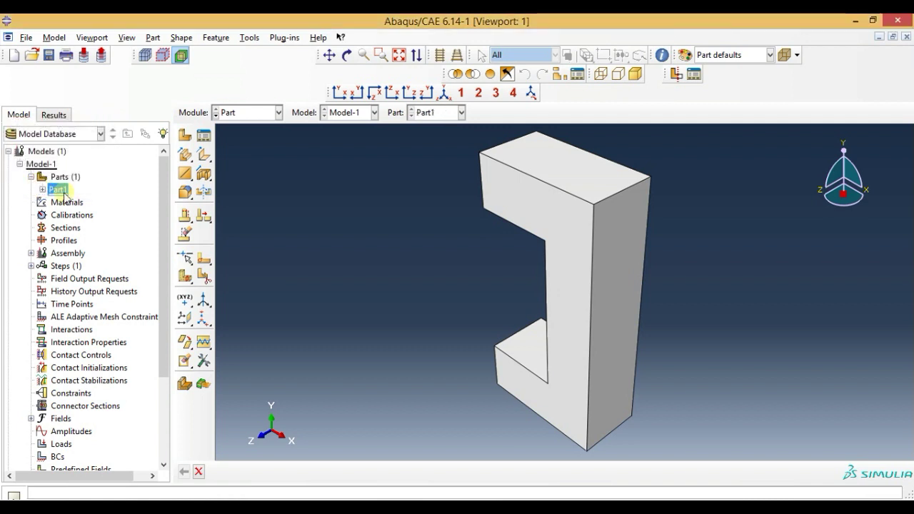
Step: Copy Part1 into a new part named Part2
right_click(69, 195)
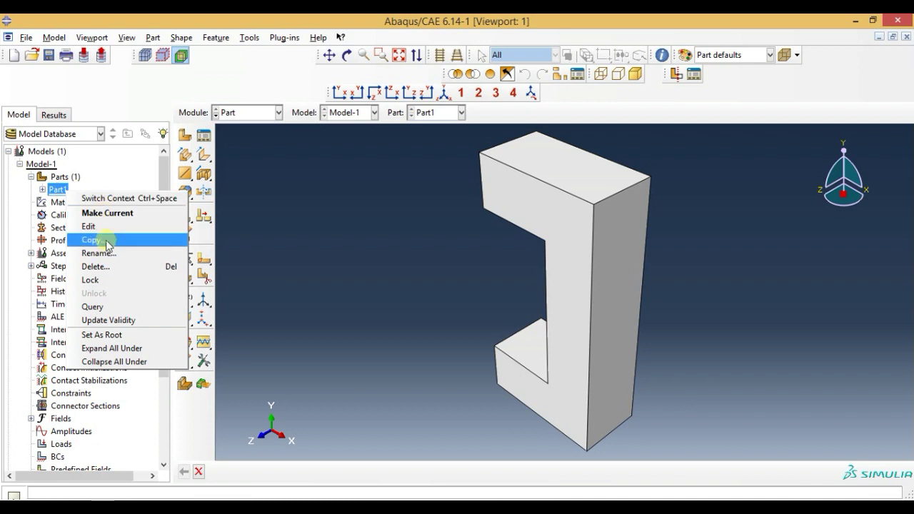
click(106, 246)
click(206, 243)
key(BackSpace)
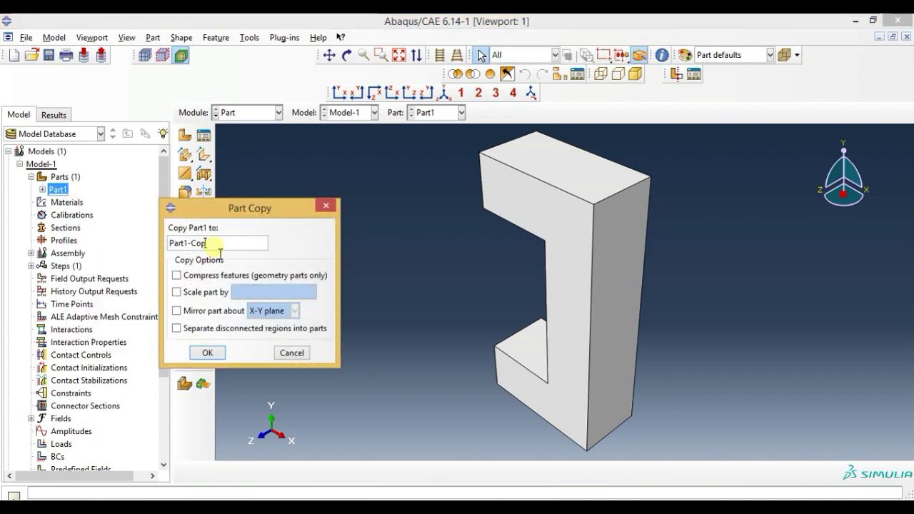
key(BackSpace)
text(2)
click(205, 352)
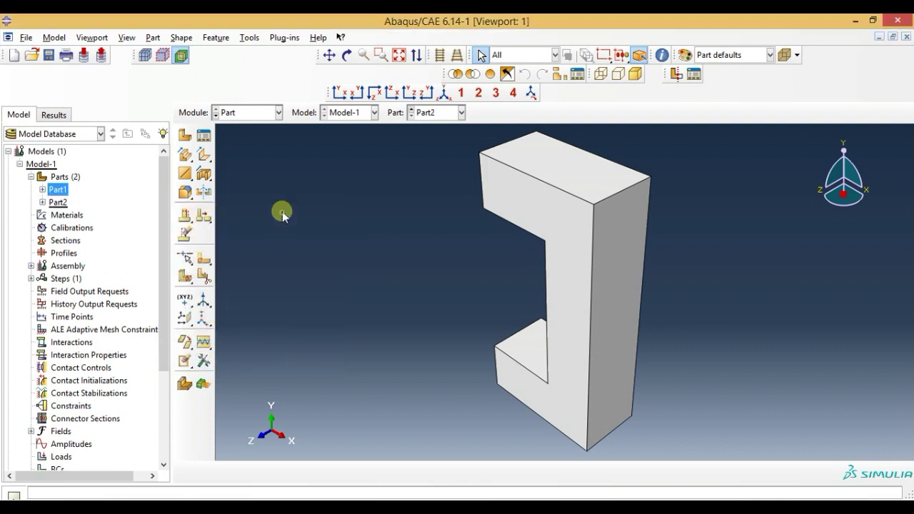
Step: Switch the viewport between Part2 and Part1 to compare the two parts
click(436, 113)
click(428, 126)
click(434, 113)
click(428, 140)
click(436, 112)
click(428, 127)
click(250, 113)
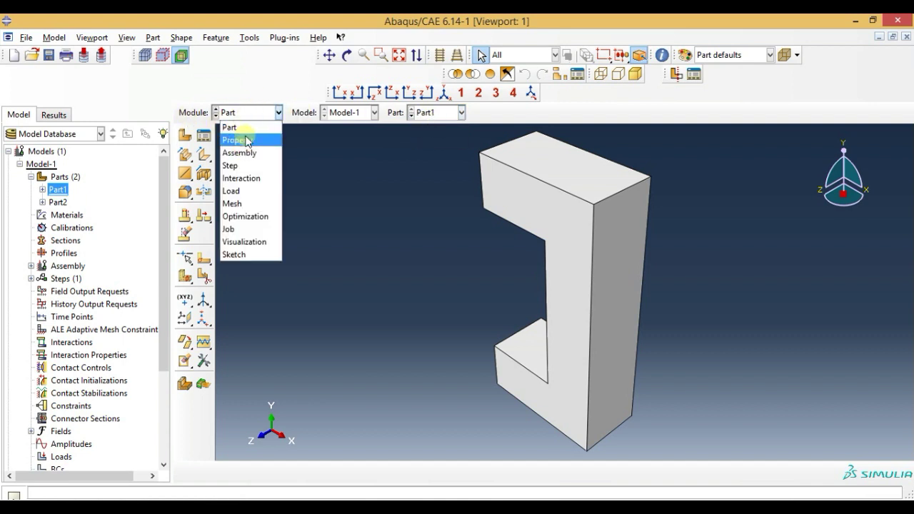
Step: In the Property module, create material Steel with elastic E = 210e3 and Poisson's ratio 0.3
click(238, 139)
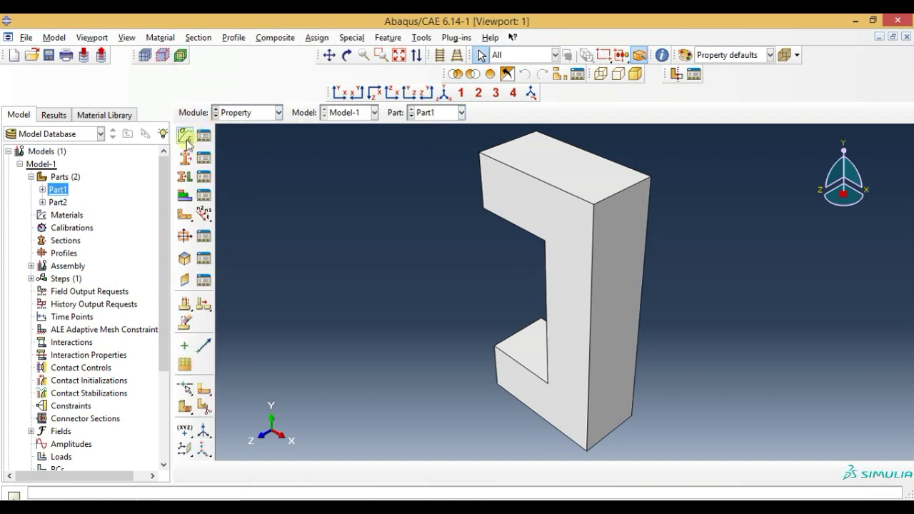
click(185, 135)
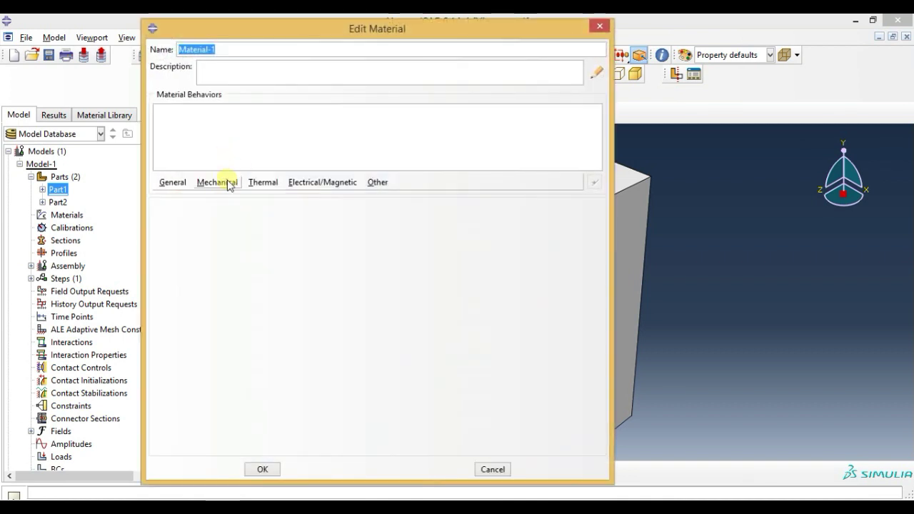
text(Steel)
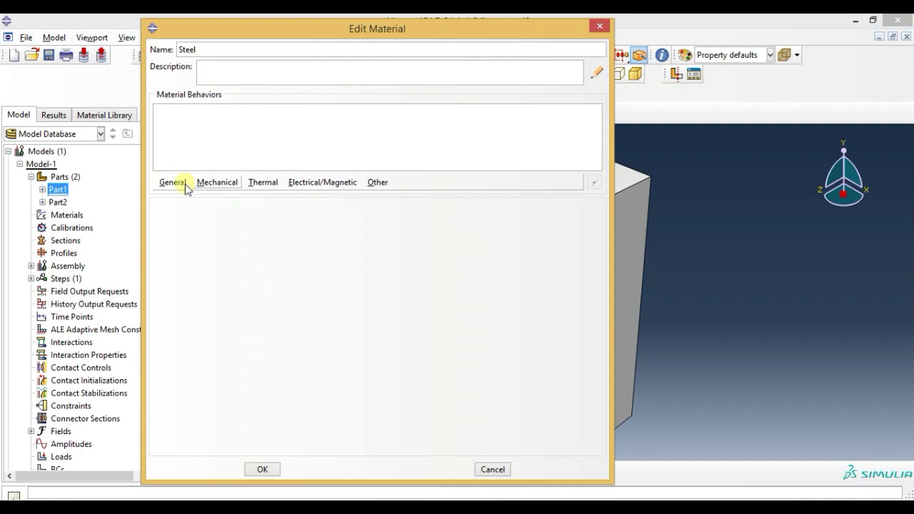
click(218, 184)
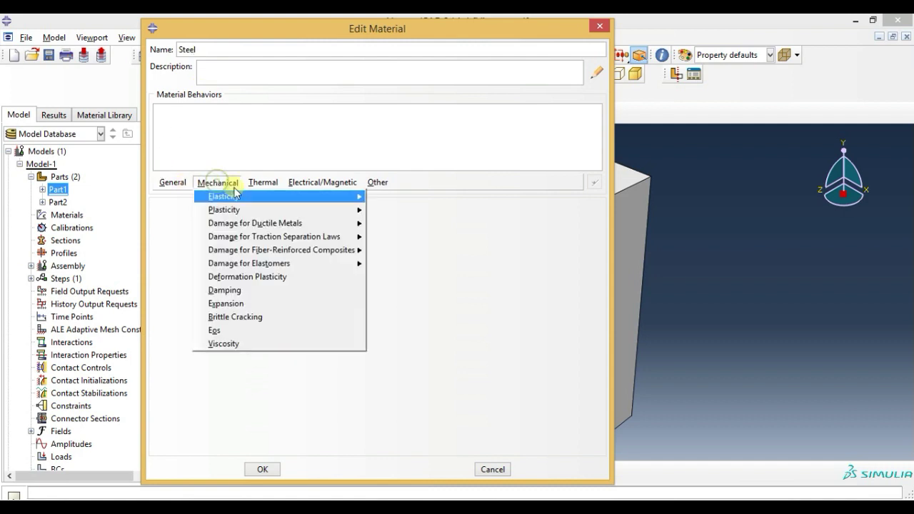
click(392, 198)
click(204, 365)
text(210e3)
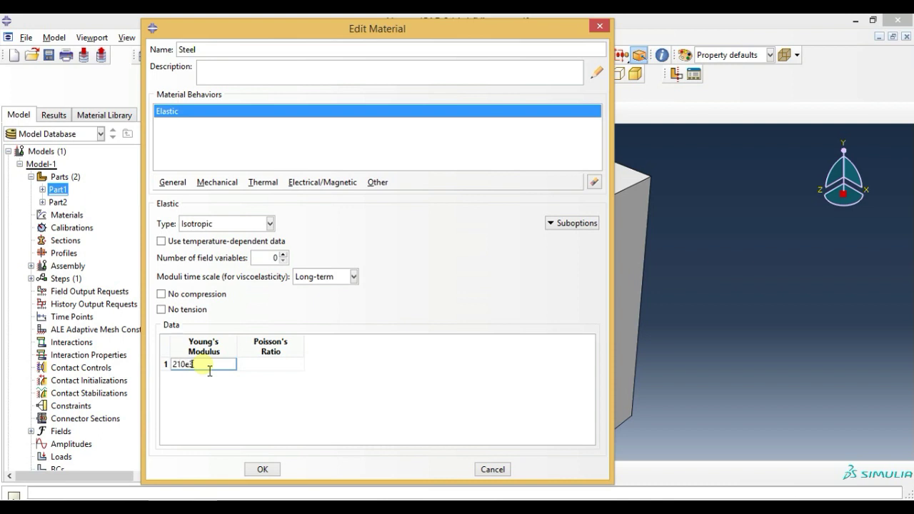
key(Tab)
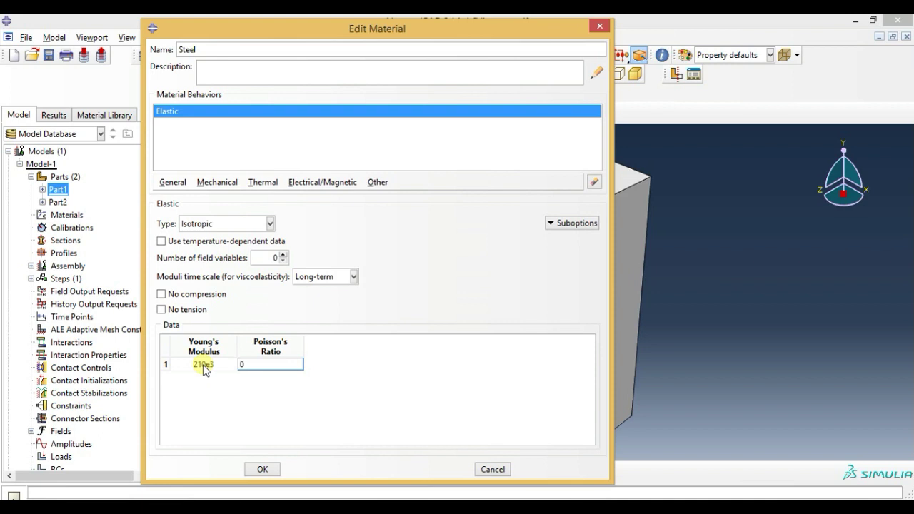
click(263, 469)
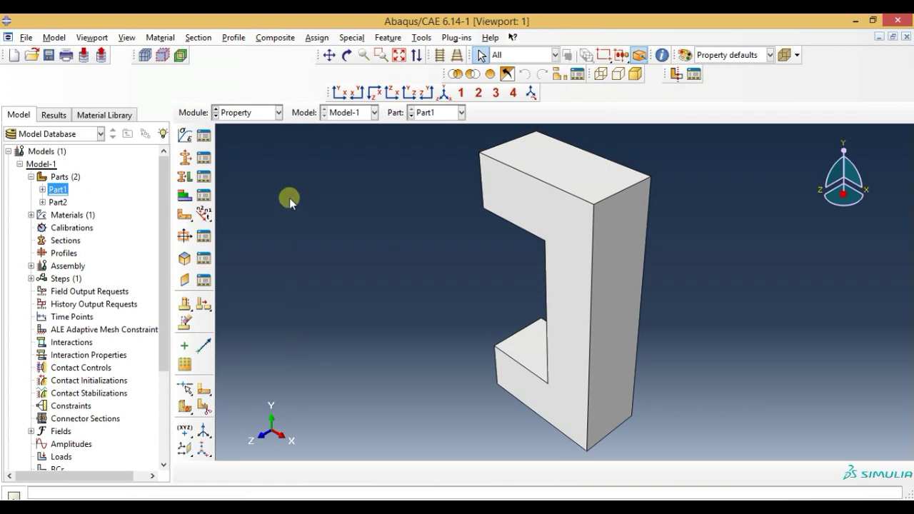
Step: With Part2 current, create material Alluminium with elastic E = 70e3 and Poisson's ratio 0.33
click(443, 113)
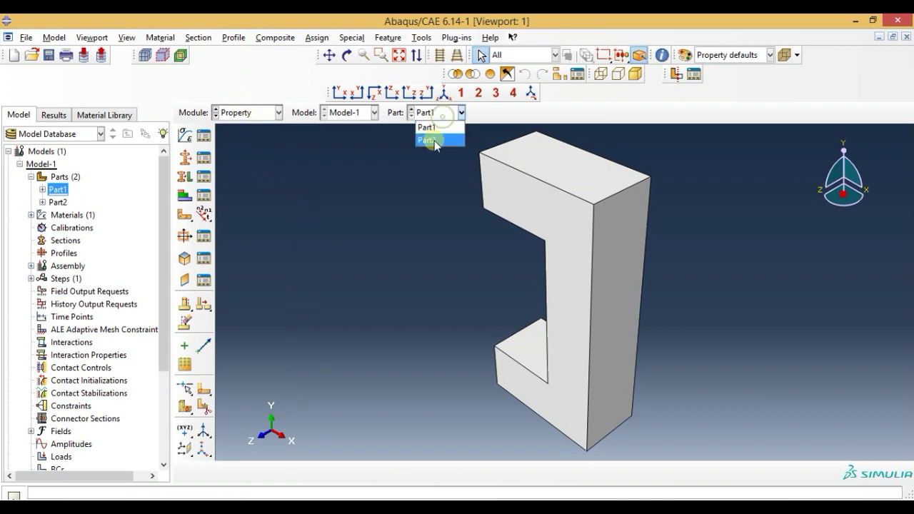
click(434, 140)
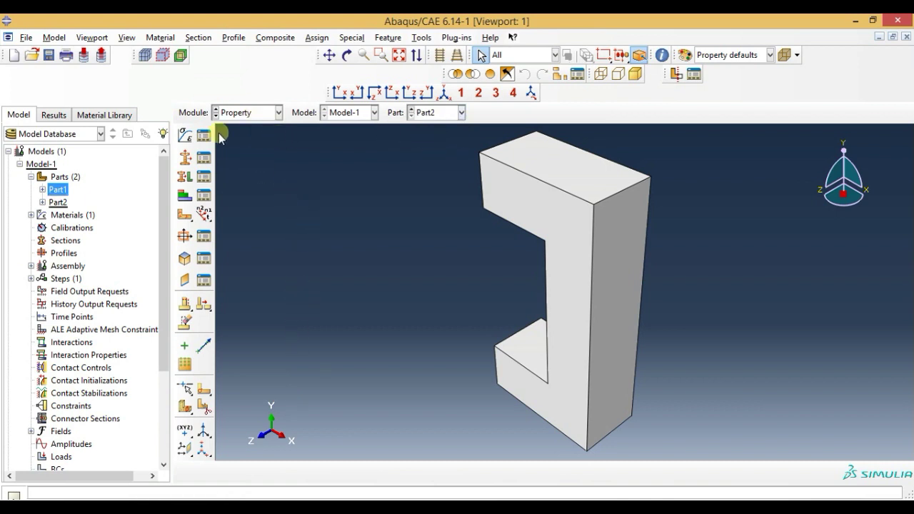
click(186, 135)
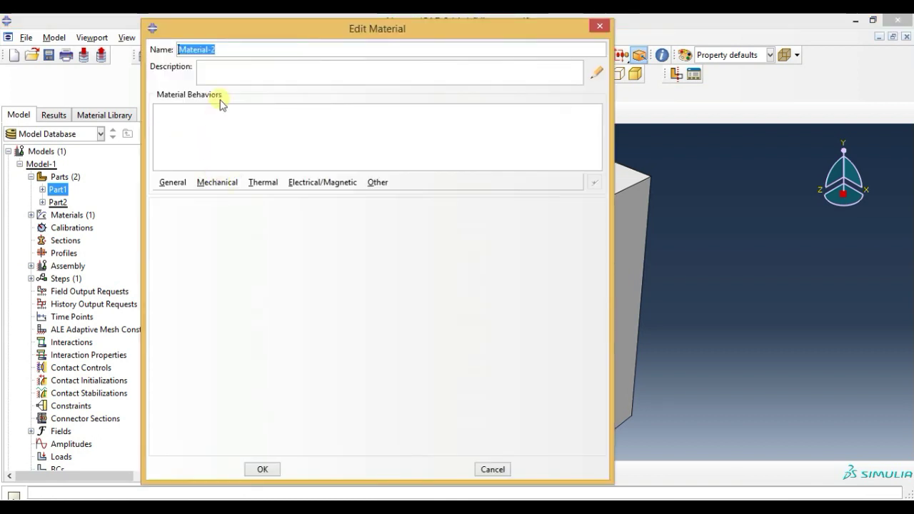
text(A)
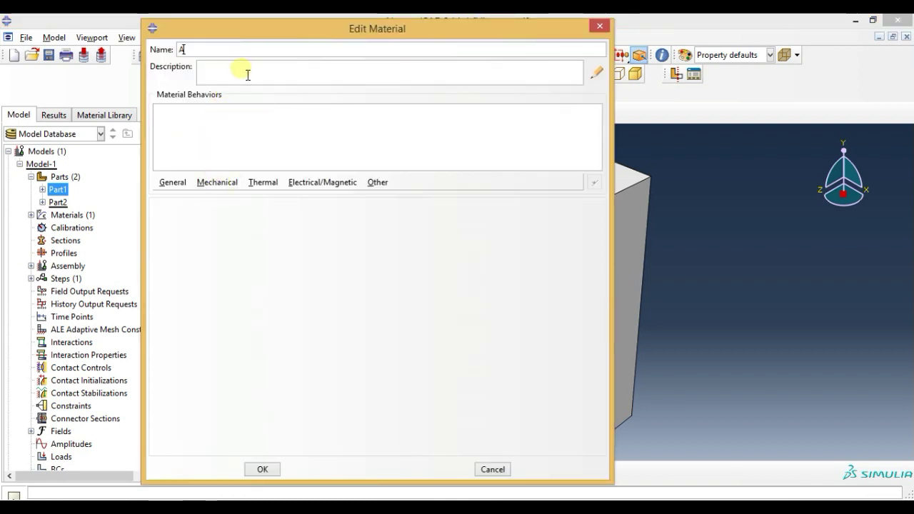
text(lluminium)
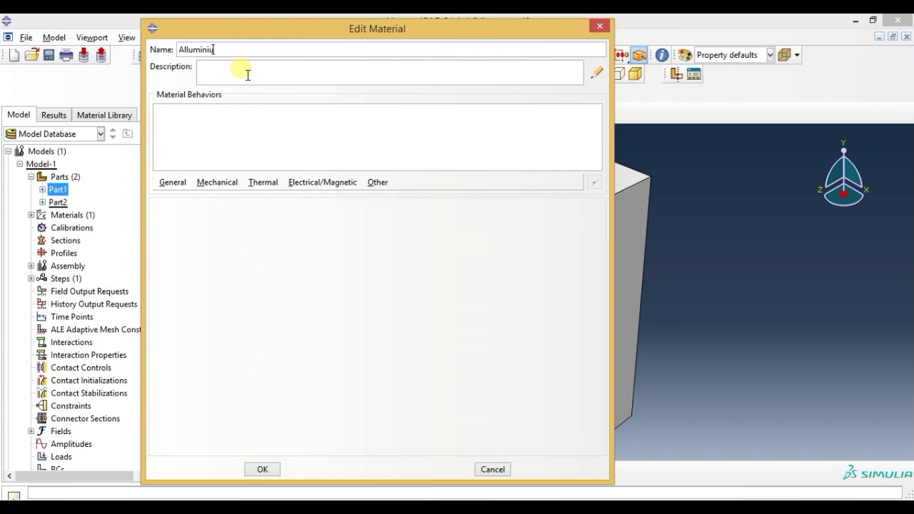
click(207, 181)
click(386, 197)
click(208, 363)
text(70e3)
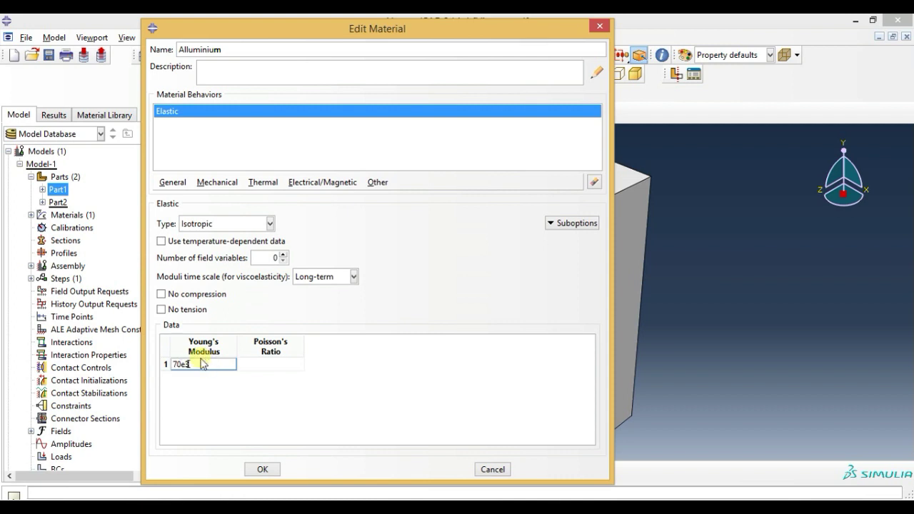
key(Tab)
text(0.33)
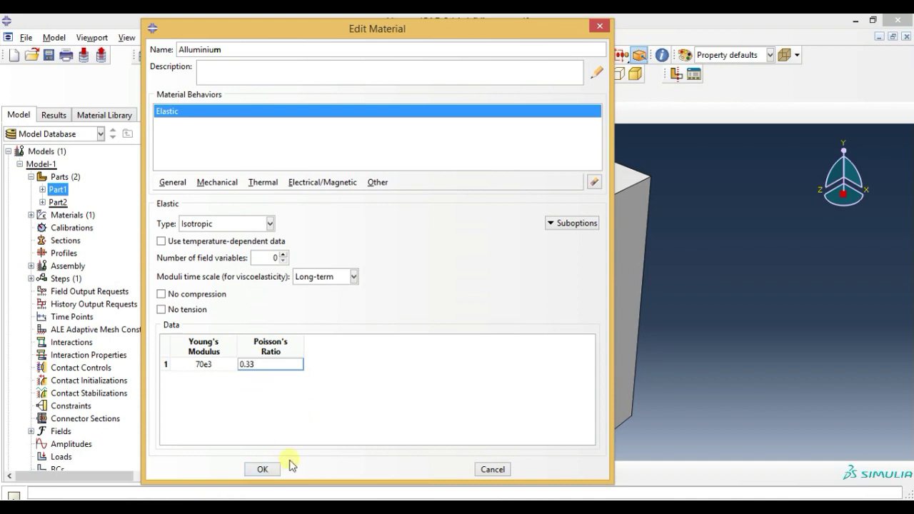
click(262, 469)
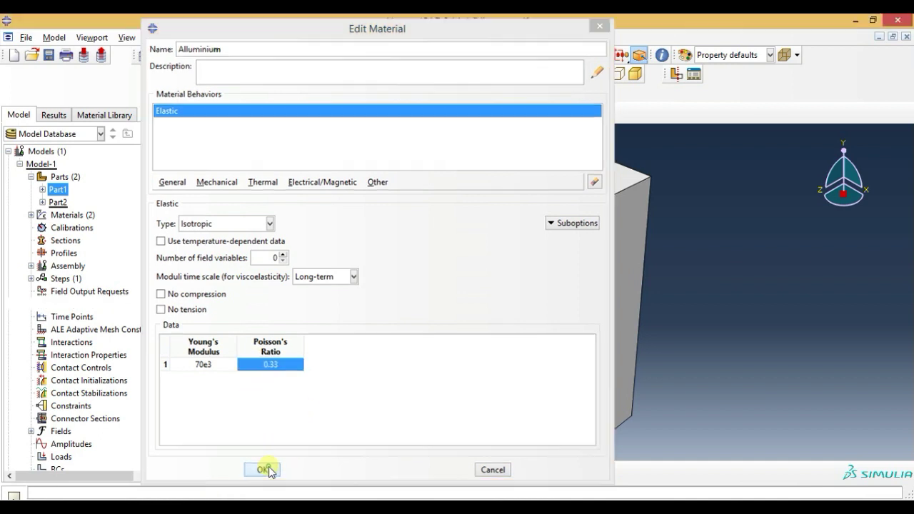
click(432, 113)
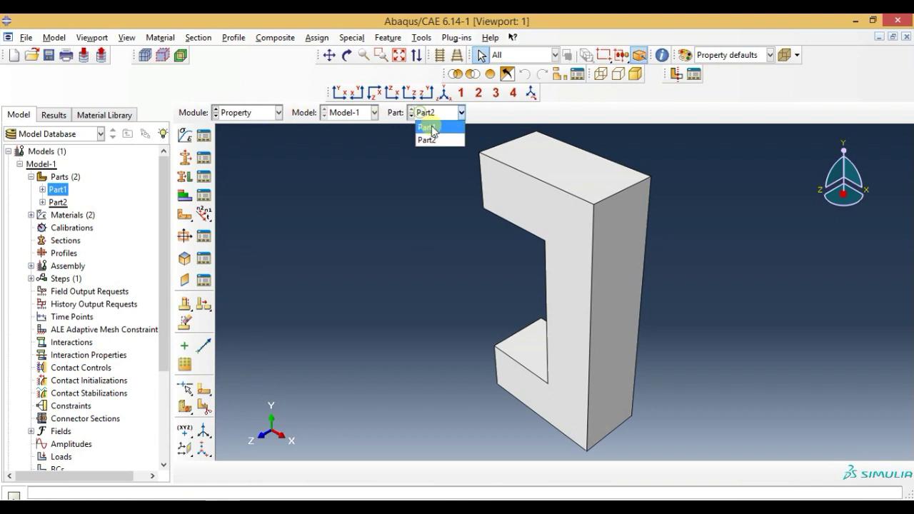
click(435, 140)
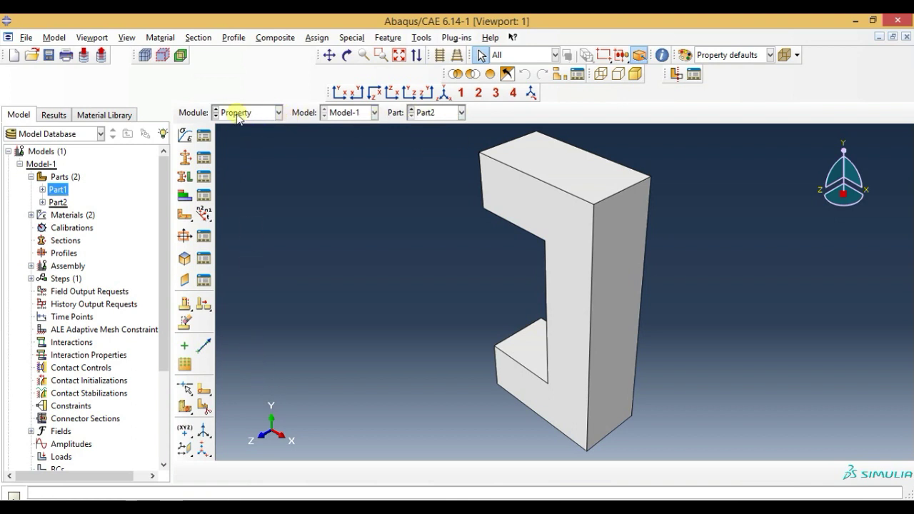
Step: With Part1 current, create Section-1 as a solid homogeneous Steel section
click(411, 114)
click(426, 127)
click(184, 157)
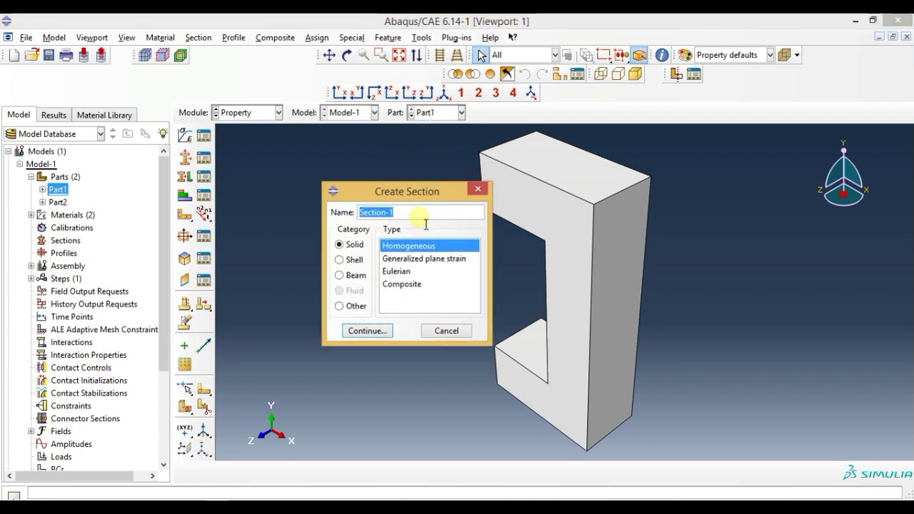
click(366, 331)
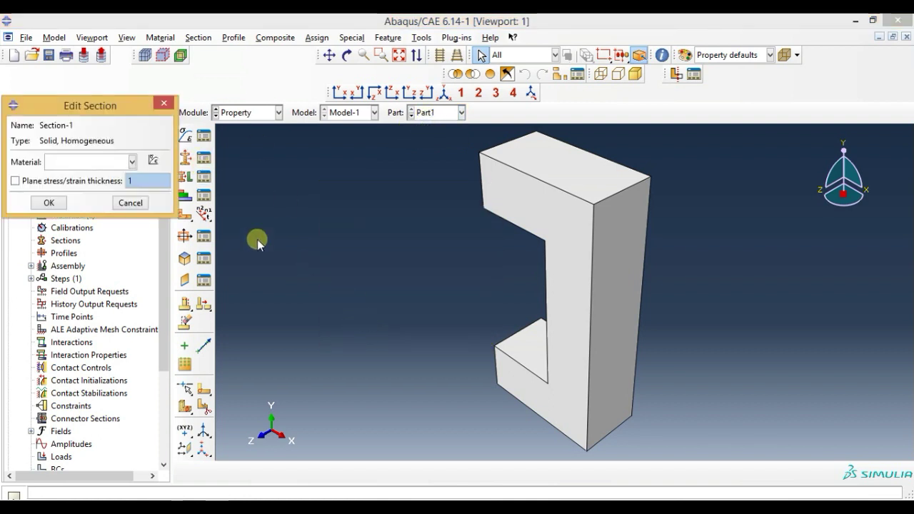
click(121, 162)
click(75, 189)
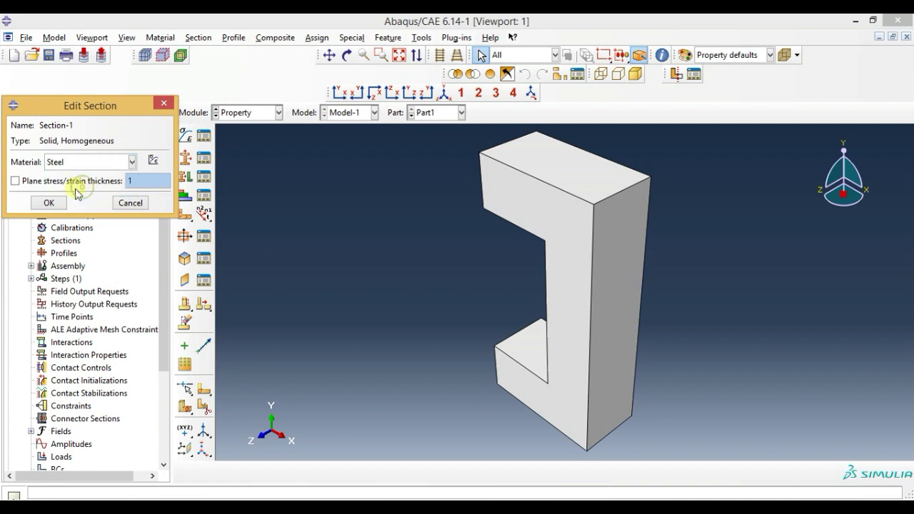
click(50, 204)
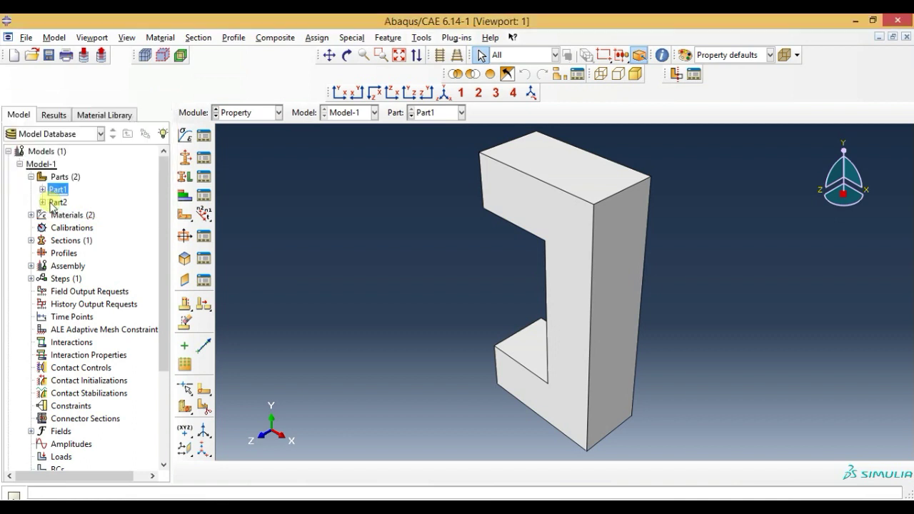
Step: Assign Section-1 to all of Part1, then make Part2 the current part
click(188, 180)
drag(359, 146, 725, 419)
click(391, 473)
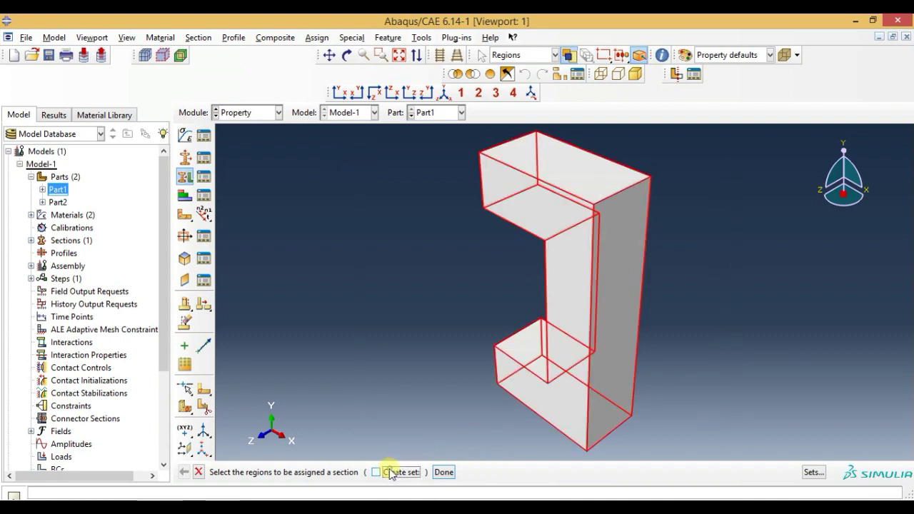
click(443, 473)
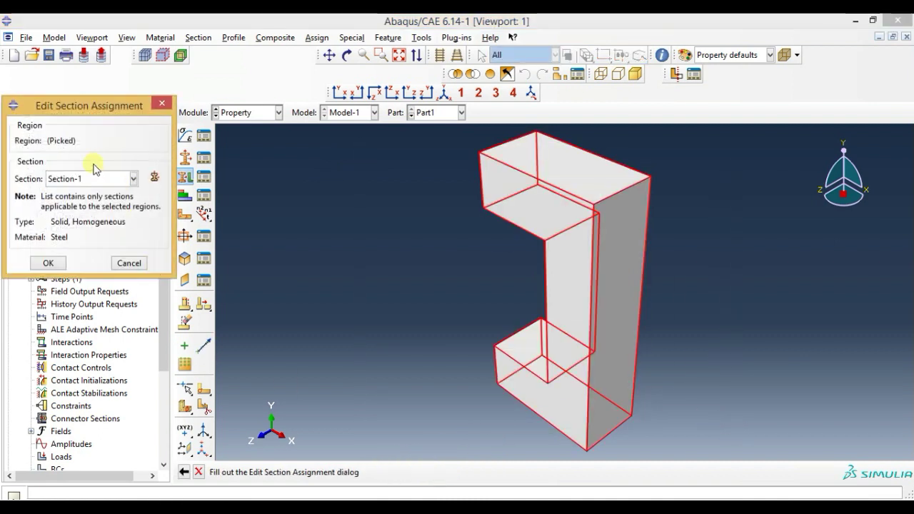
click(48, 264)
click(441, 113)
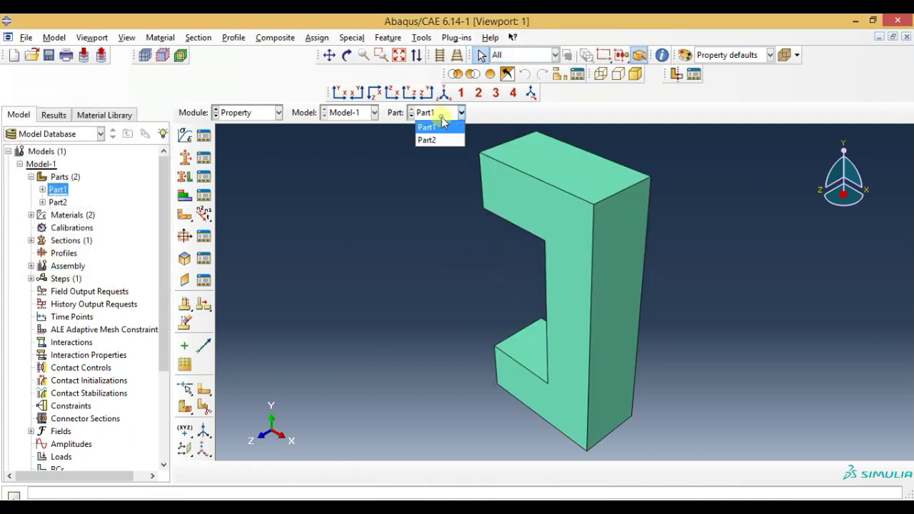
click(427, 140)
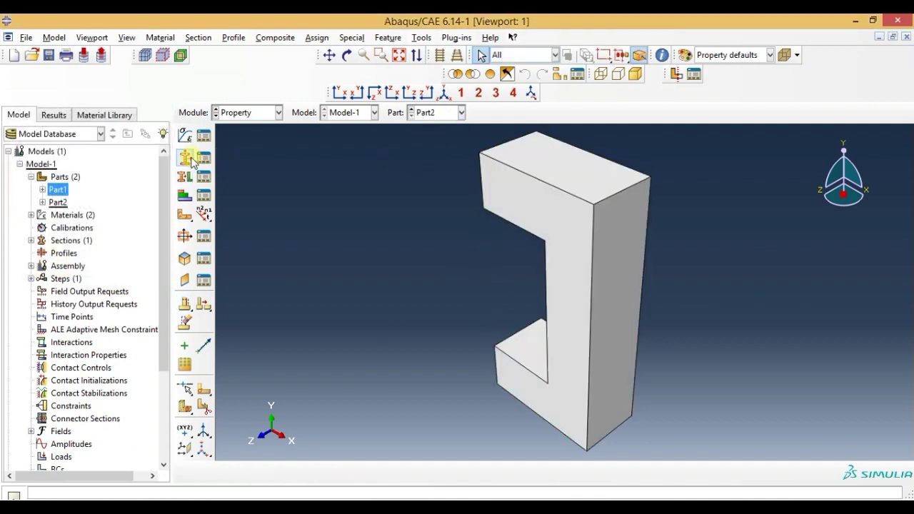
Step: Create Section-2 as a solid homogeneous section using Alluminium
click(191, 161)
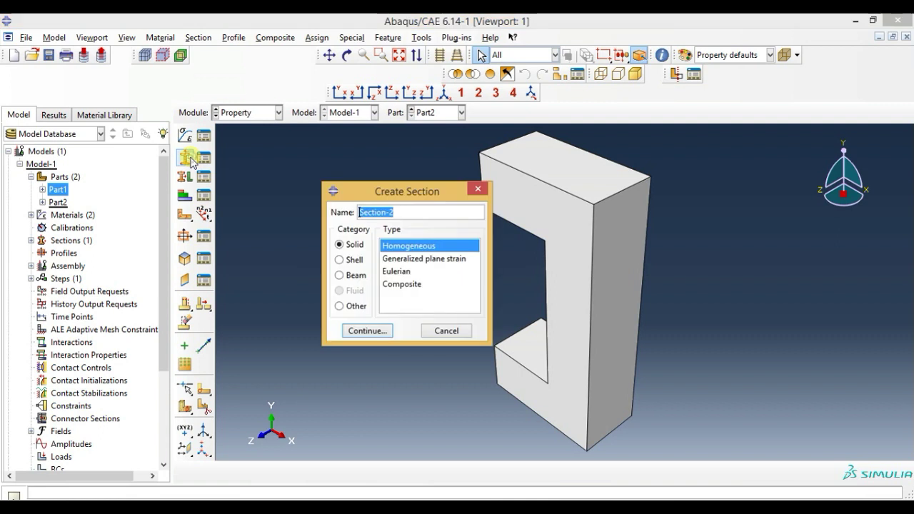
click(365, 331)
click(96, 163)
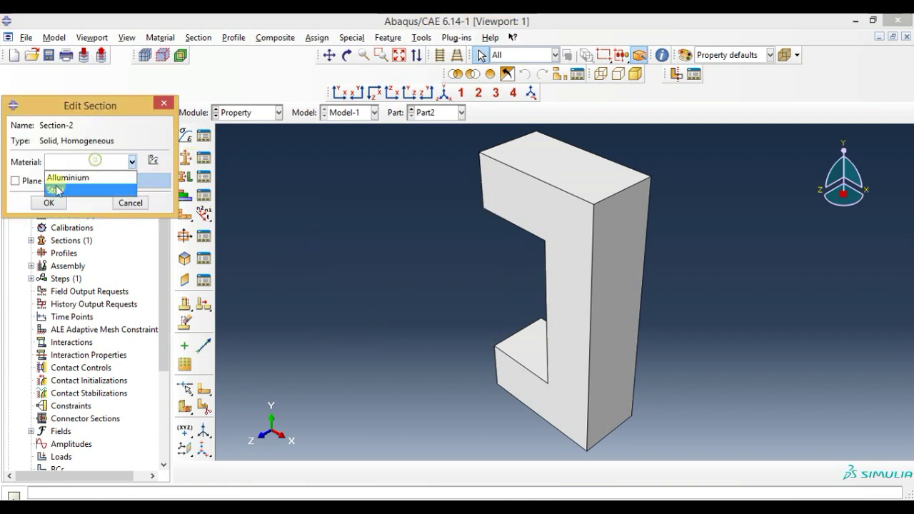
click(62, 179)
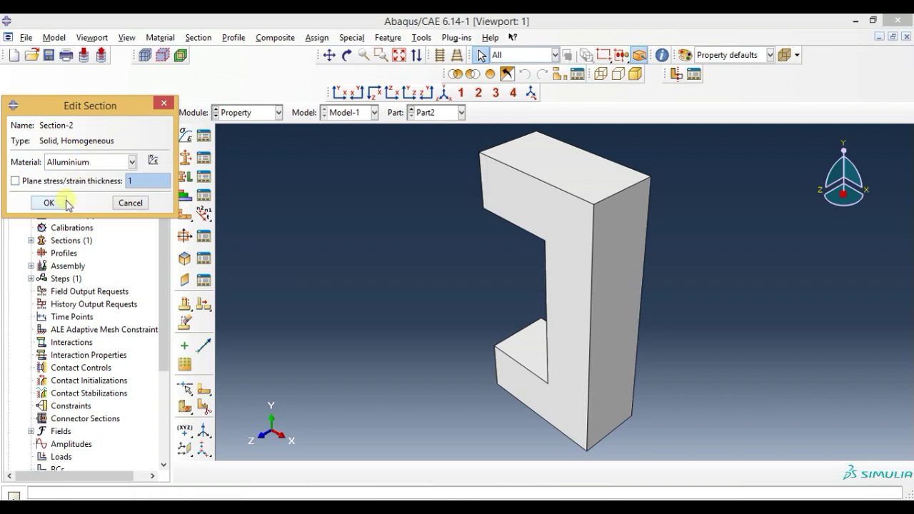
click(68, 205)
Step: Assign Section-2 to the whole of Part2
click(185, 176)
drag(390, 142, 708, 431)
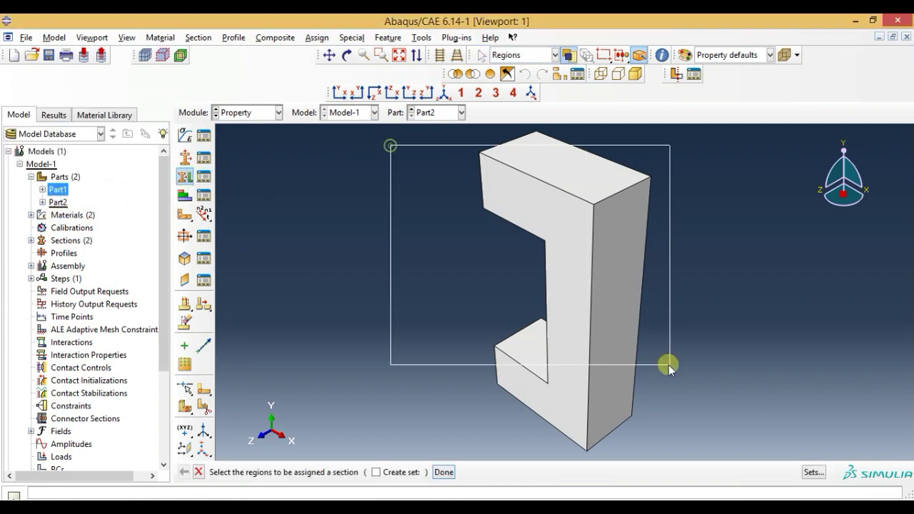
click(444, 472)
click(104, 182)
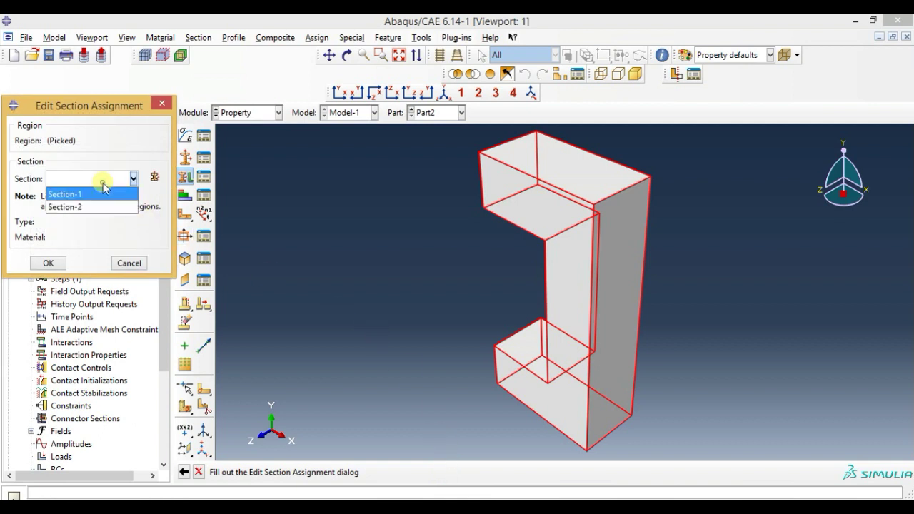
click(79, 207)
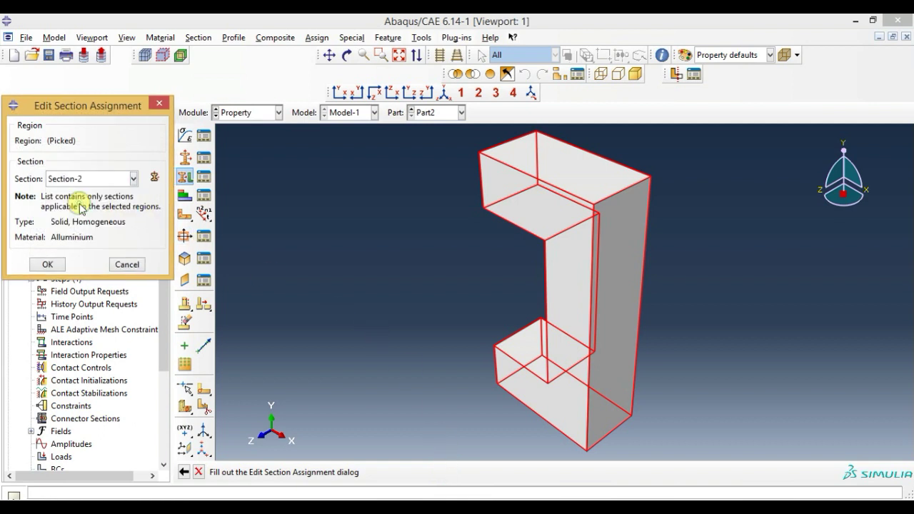
click(57, 264)
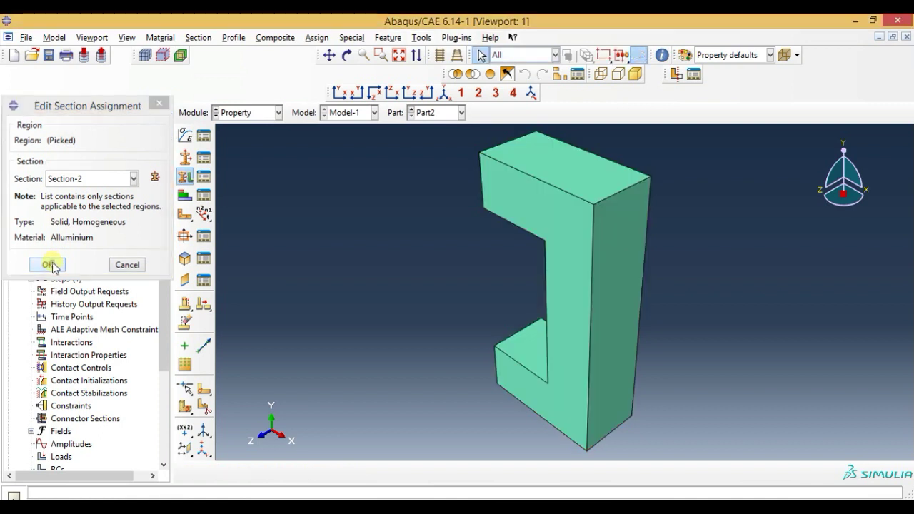
Step: Switch between Part1 and Part2 to check their section assignments
click(441, 115)
click(427, 127)
click(439, 113)
click(427, 140)
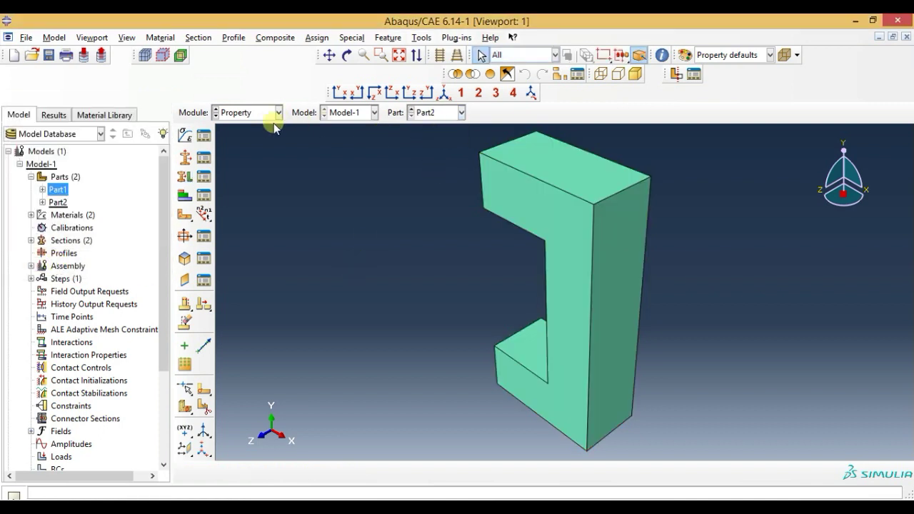
click(245, 119)
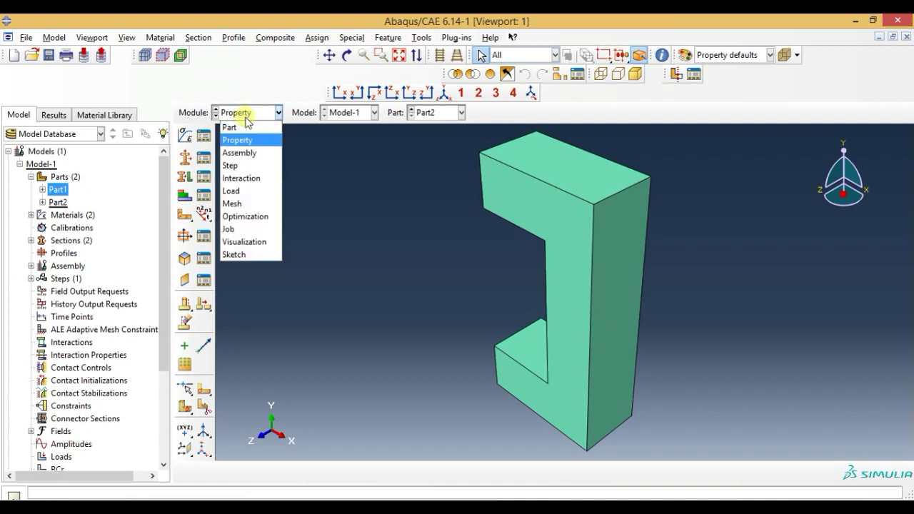
Step: In the Assembly module, instance Part1, then Part2 with auto-offset from other instances
click(250, 158)
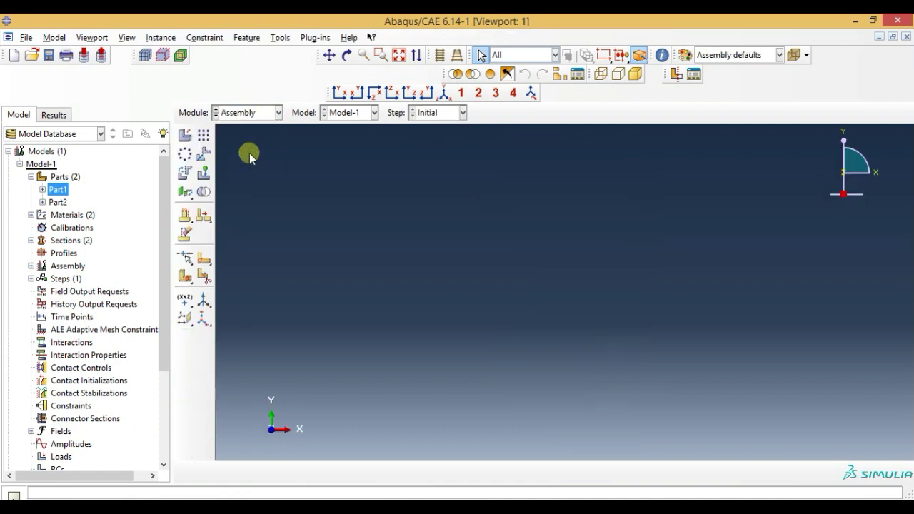
click(188, 139)
click(152, 205)
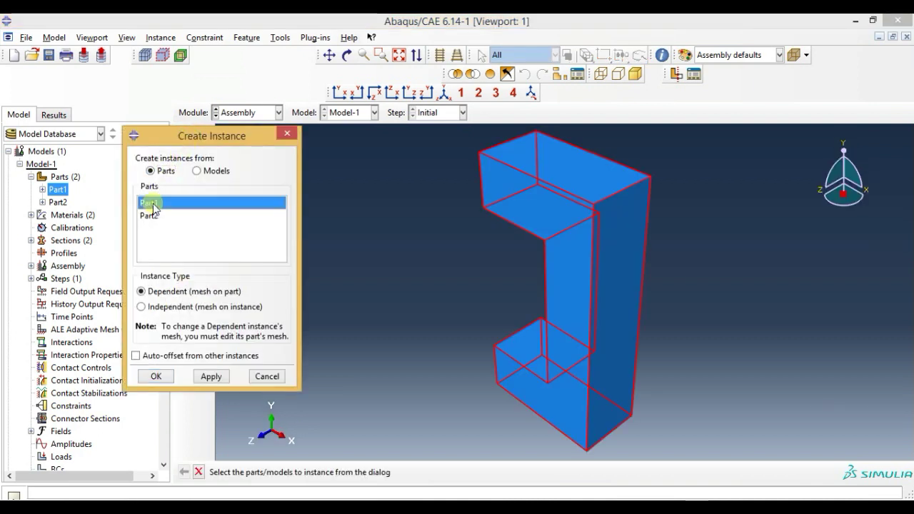
click(149, 207)
click(208, 376)
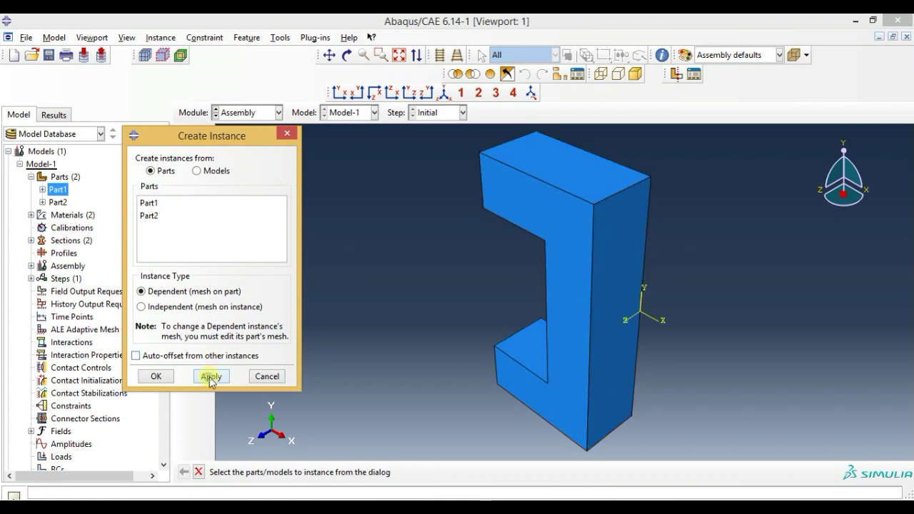
click(169, 215)
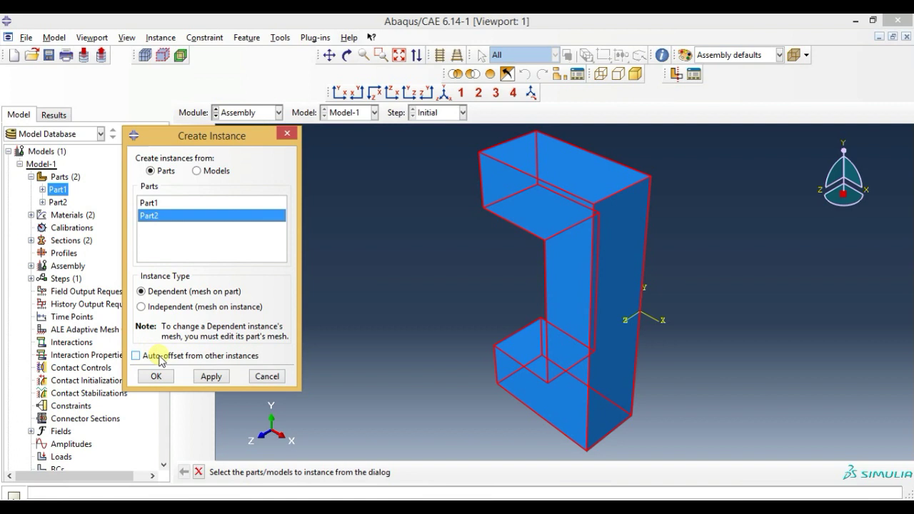
click(136, 356)
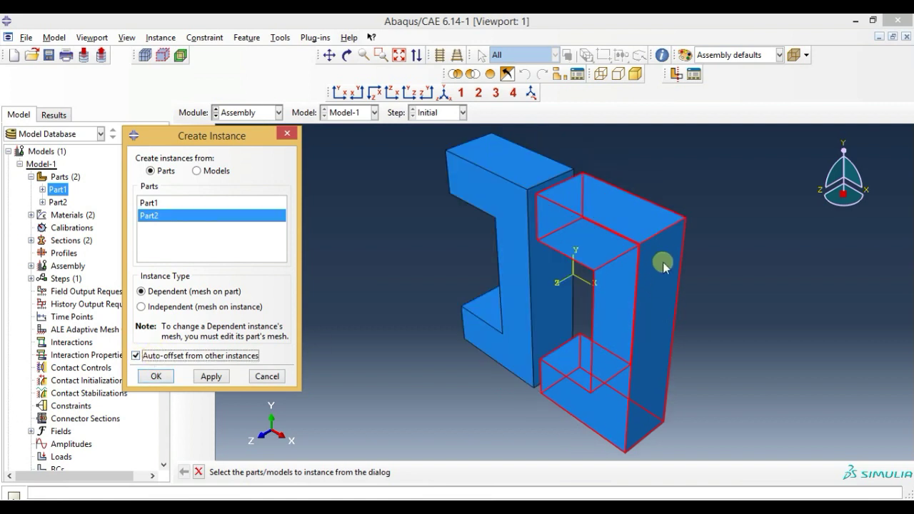
click(159, 378)
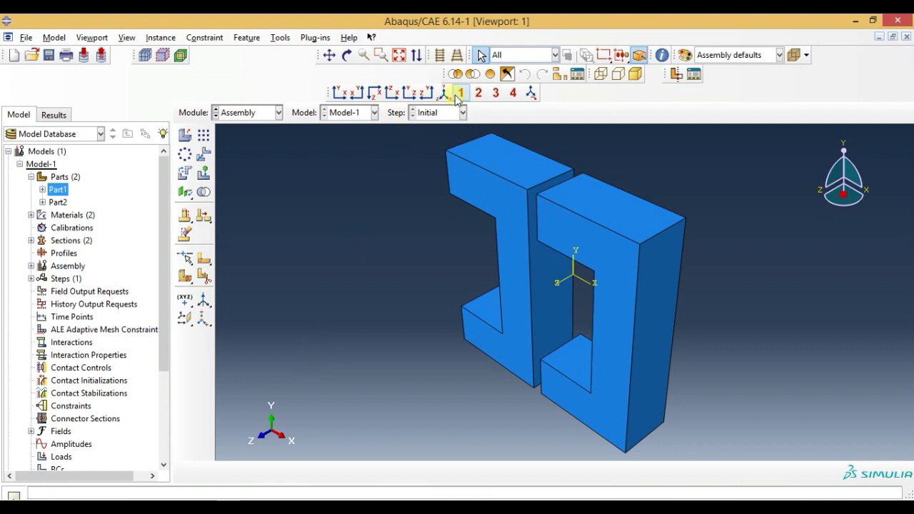
Step: Constrain the left part's inner face against the right part's inner face with Face to Face, default clearance
click(346, 56)
mouse_move(484, 315)
mouse_down()
mouse_move(588, 278)
mouse_move(694, 326)
mouse_move(514, 229)
mouse_move(614, 366)
mouse_move(493, 317)
mouse_move(627, 311)
mouse_move(492, 307)
mouse_up()
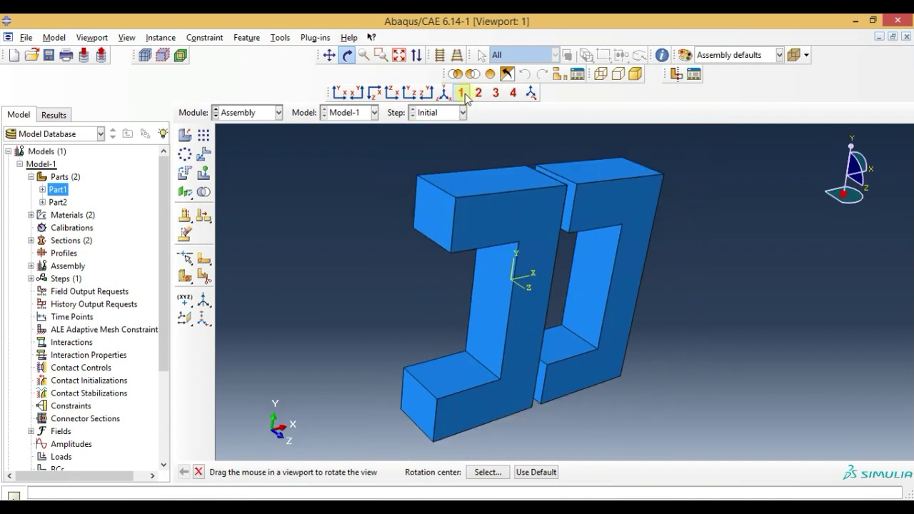
click(462, 92)
mouse_move(393, 190)
mouse_down()
mouse_move(592, 298)
mouse_move(556, 184)
mouse_move(658, 300)
mouse_move(670, 210)
mouse_move(710, 310)
mouse_move(667, 365)
mouse_move(659, 259)
mouse_move(622, 285)
mouse_move(547, 293)
mouse_move(537, 317)
mouse_up()
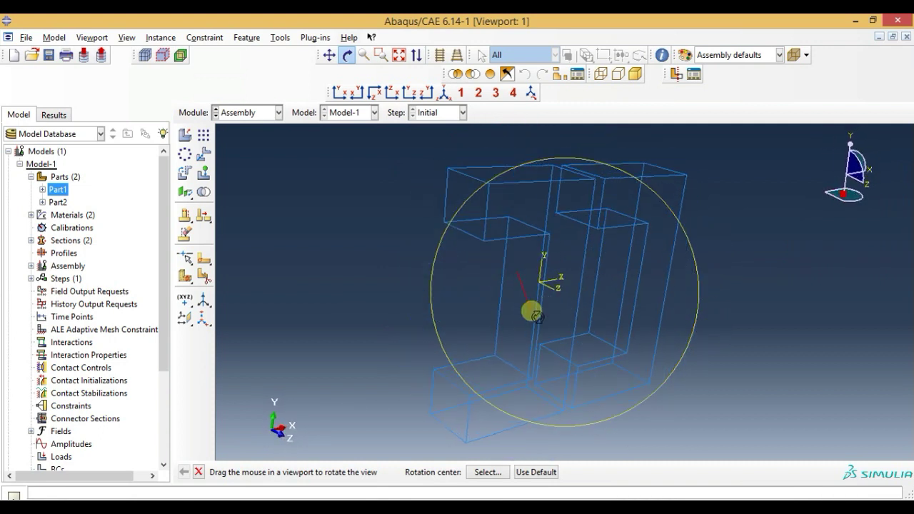
key(Escape)
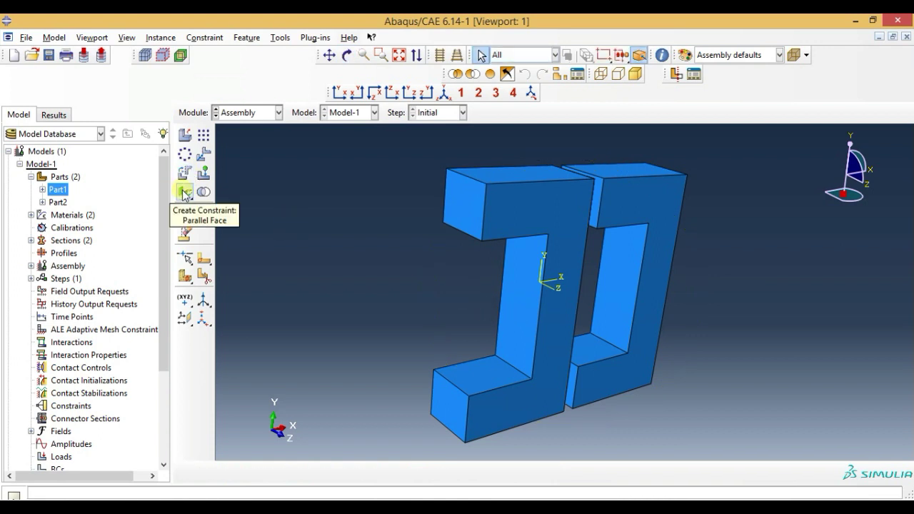
click(183, 195)
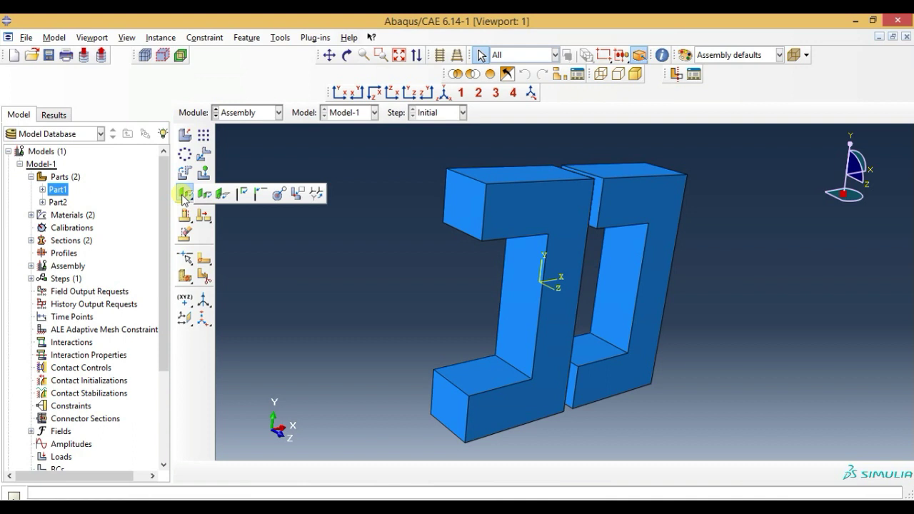
click(224, 195)
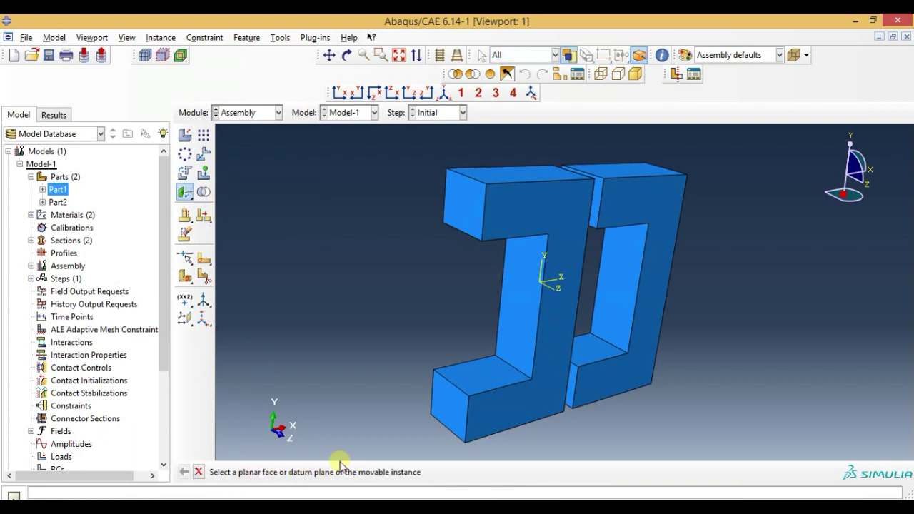
click(520, 291)
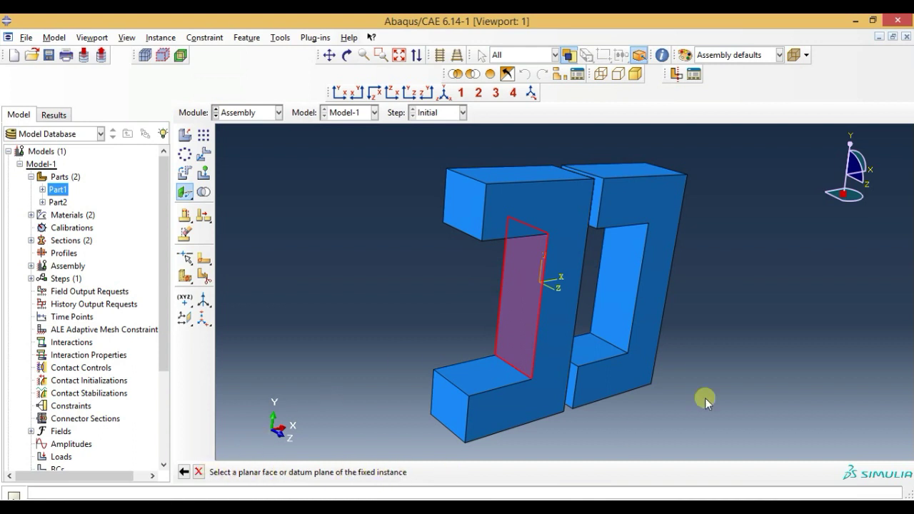
click(618, 278)
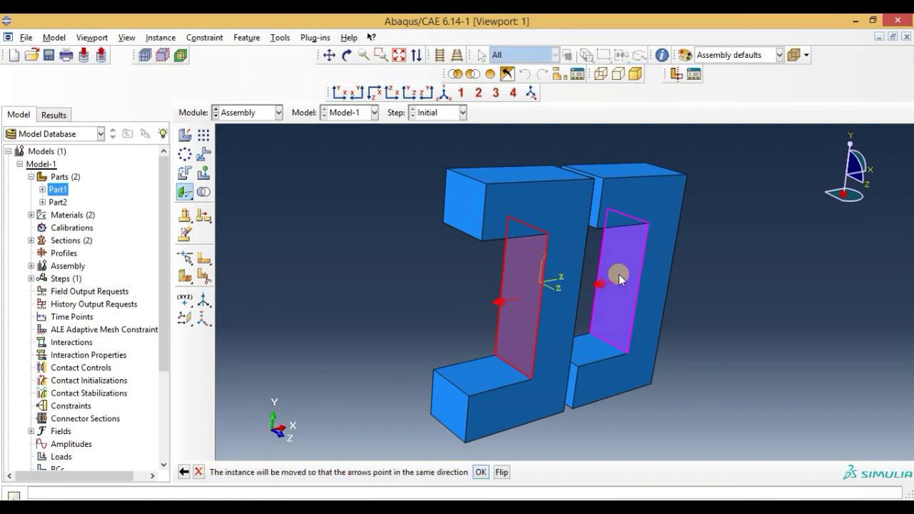
click(481, 472)
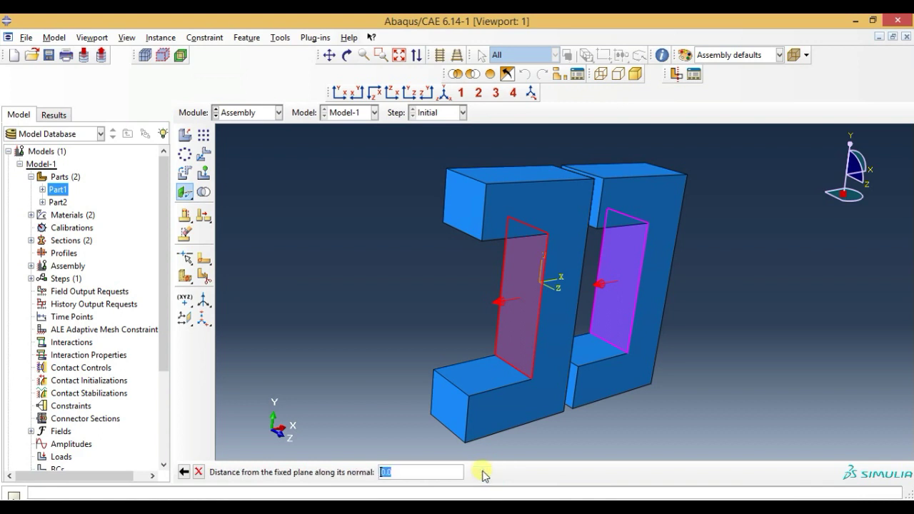
key(Return)
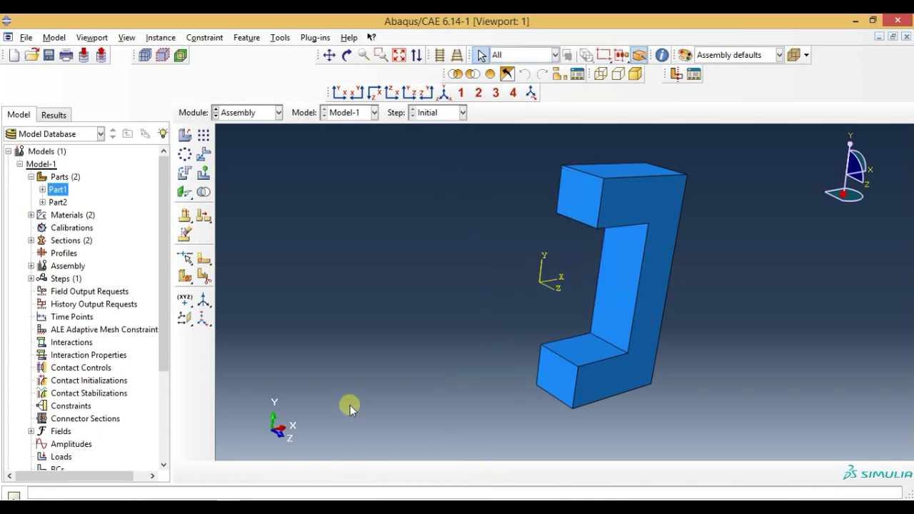
scroll(79, 179, down, 1)
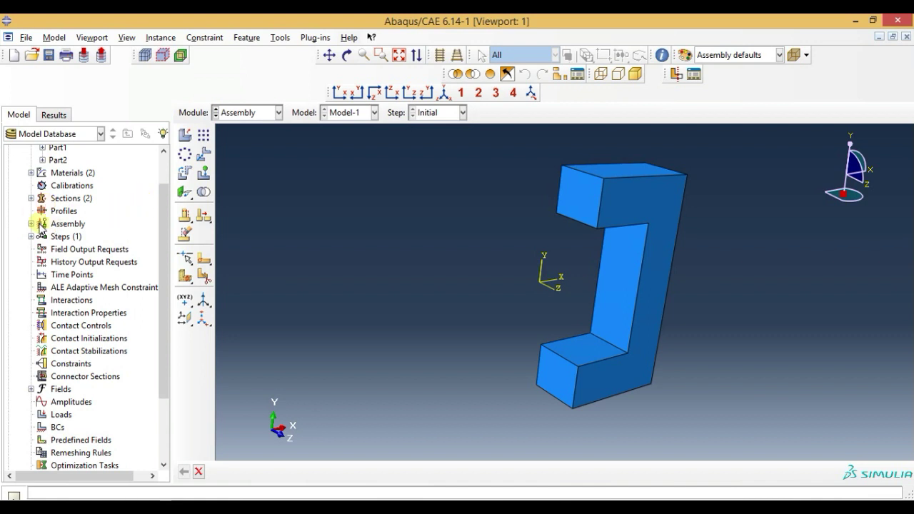
Step: Edit the Face to Face-1 constraint, flip its alignment direction, and apply it
click(31, 224)
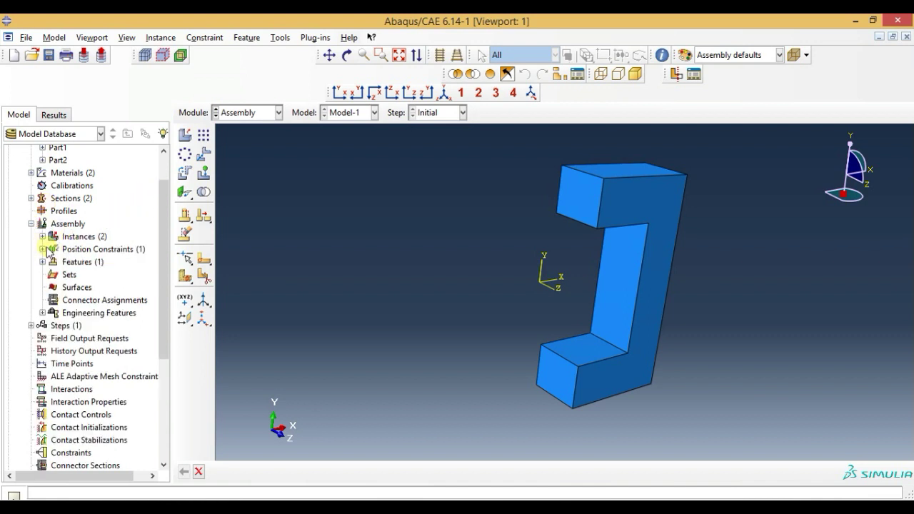
click(42, 249)
click(91, 265)
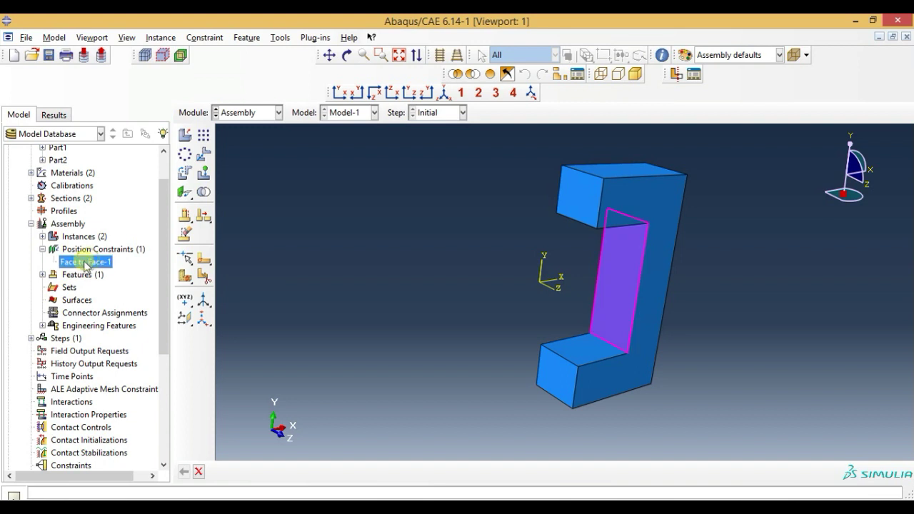
right_click(84, 262)
click(107, 285)
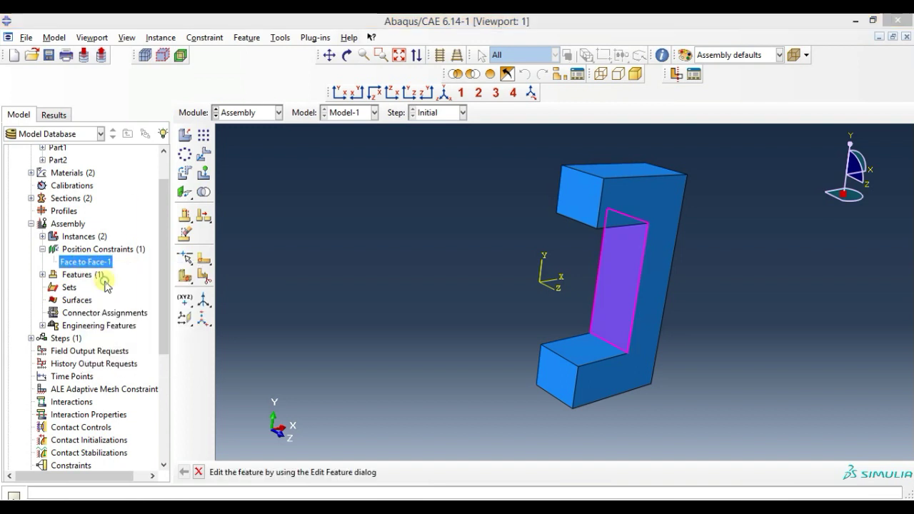
click(23, 272)
click(68, 333)
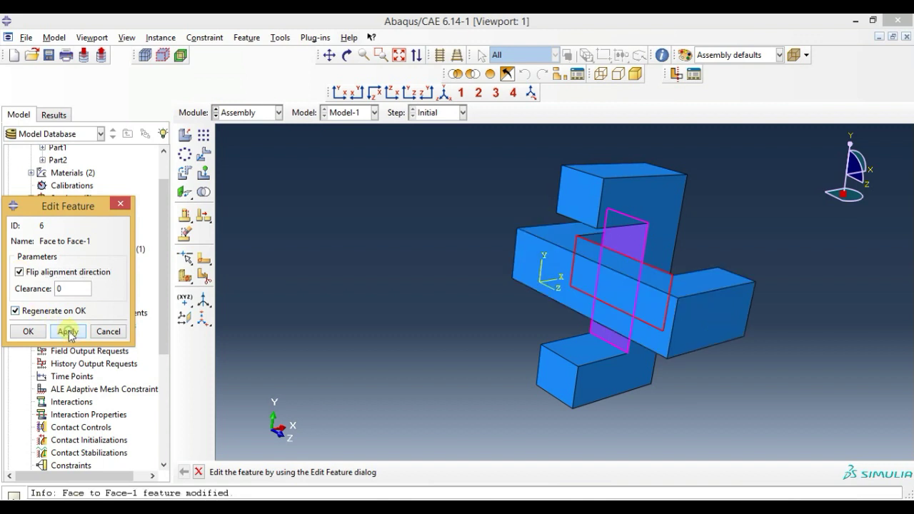
click(20, 332)
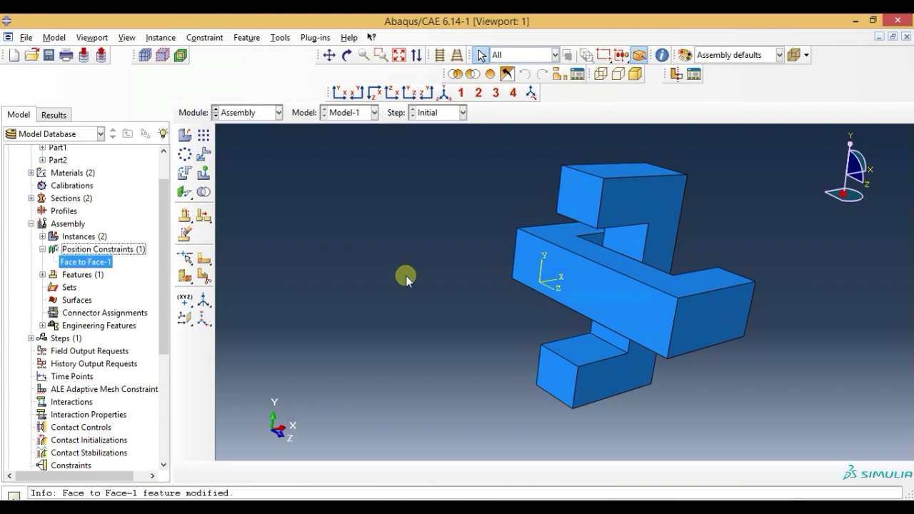
Step: Add a Parallel Face constraint from the movable part's top face to the fixed part's matching face
click(444, 92)
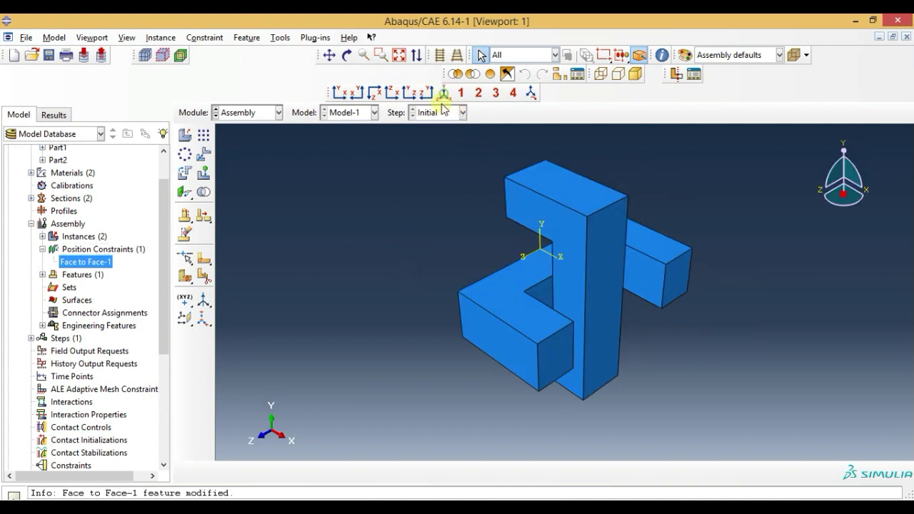
click(348, 55)
mouse_move(474, 282)
mouse_down()
mouse_move(541, 316)
mouse_move(514, 322)
mouse_move(520, 359)
mouse_move(608, 347)
mouse_move(483, 327)
mouse_up()
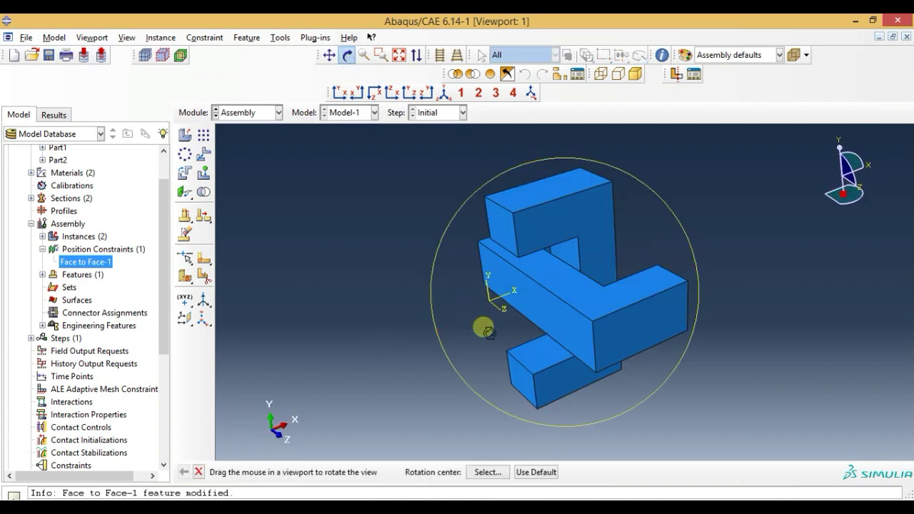
key(Escape)
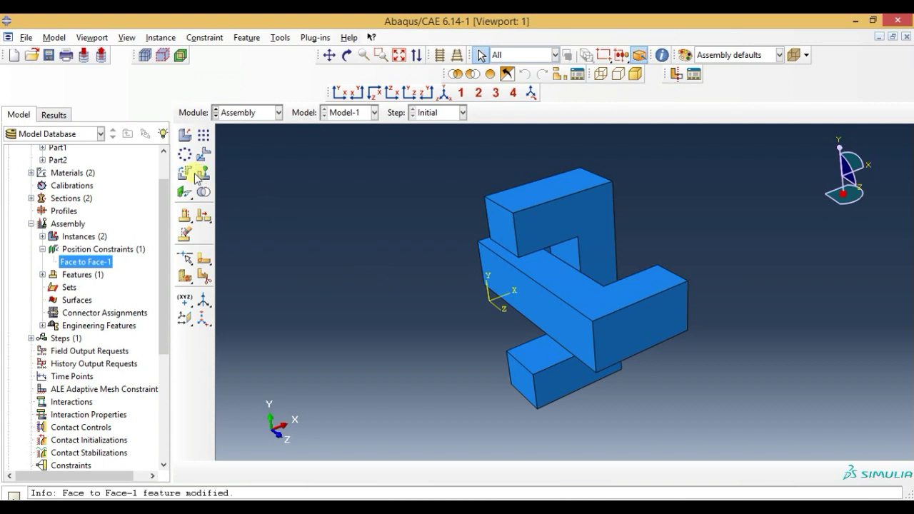
click(179, 198)
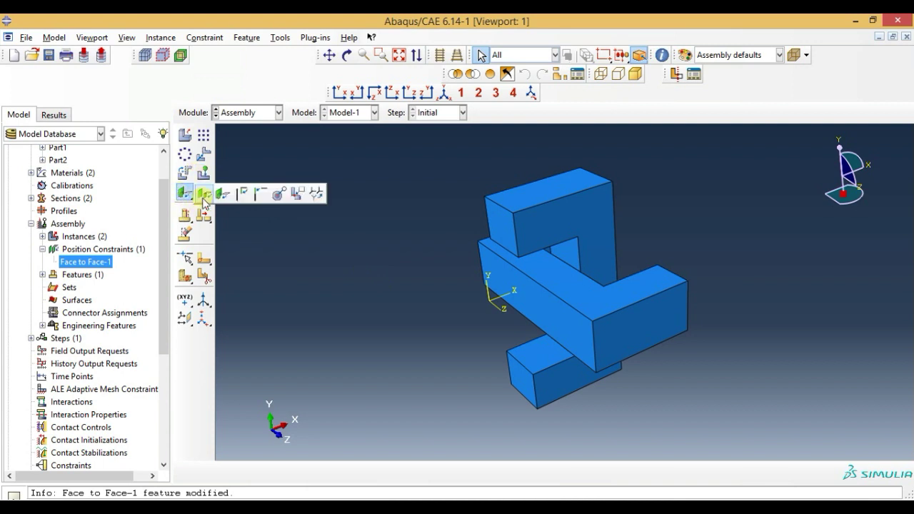
click(205, 195)
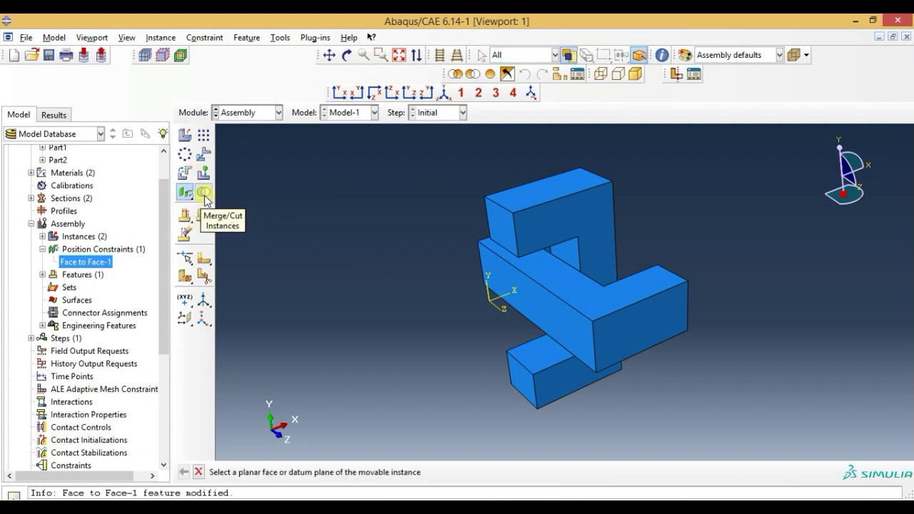
click(558, 292)
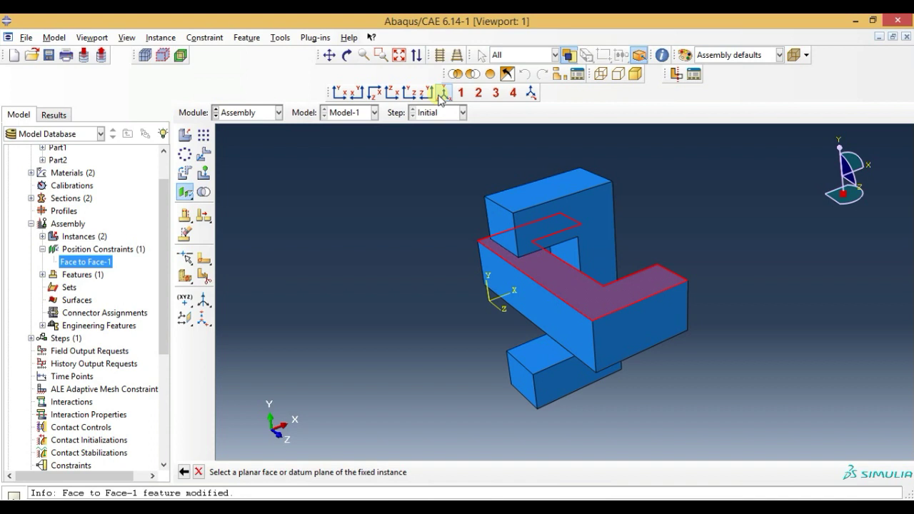
click(347, 55)
mouse_move(490, 259)
mouse_down()
mouse_move(578, 255)
mouse_move(600, 267)
mouse_up()
key(Escape)
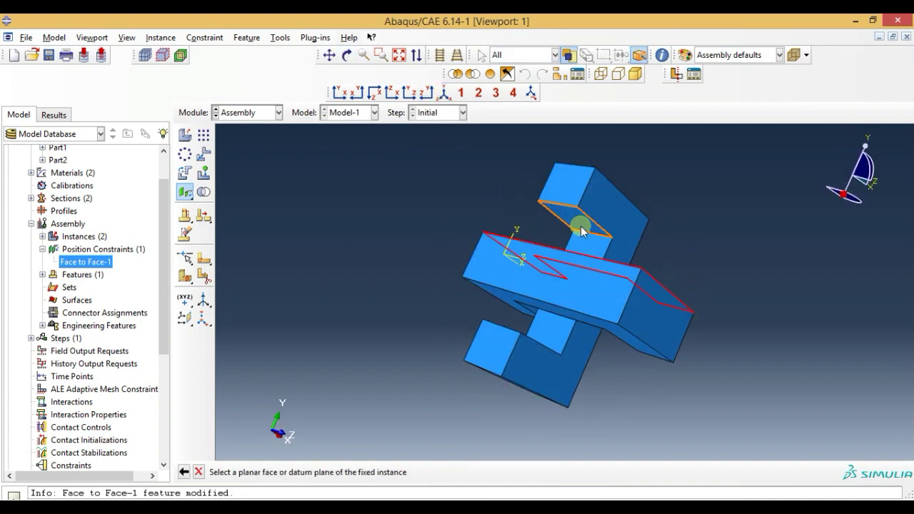
click(582, 230)
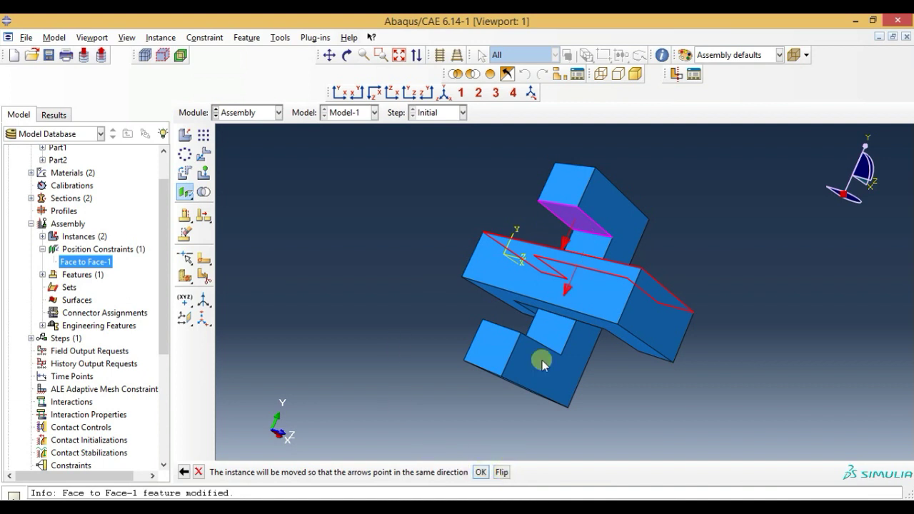
click(481, 473)
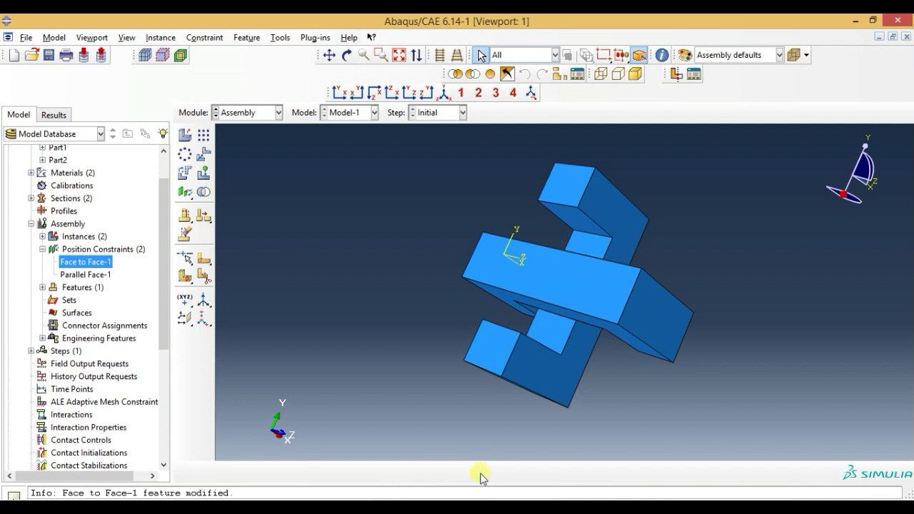
Step: View the interlocked parts isometrically and orbit to inspect the arrangement
click(446, 94)
click(347, 55)
mouse_move(458, 304)
mouse_down()
mouse_move(464, 311)
mouse_move(601, 236)
mouse_move(536, 317)
mouse_move(604, 300)
mouse_move(545, 298)
mouse_move(521, 283)
mouse_move(551, 316)
mouse_move(555, 310)
mouse_up()
key(Escape)
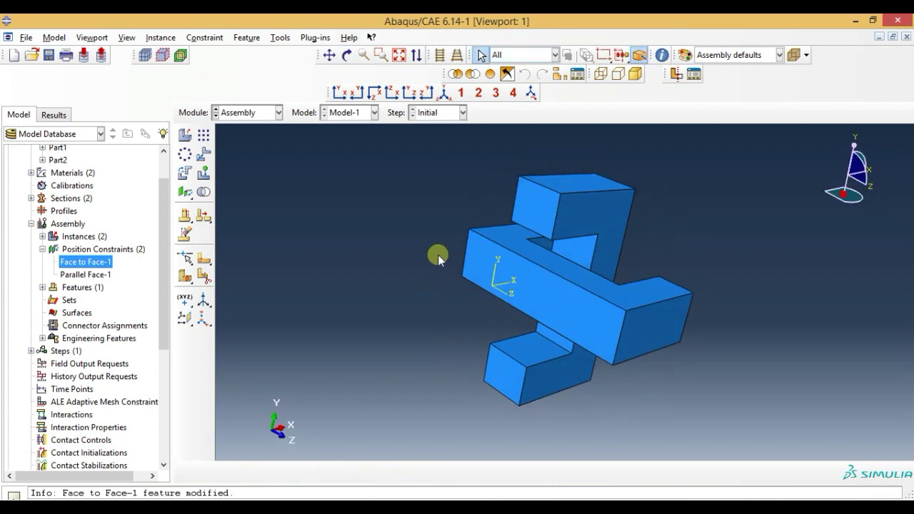
Step: Query the distance from a point on one C-shaped part to the other, reading 17.5
click(662, 56)
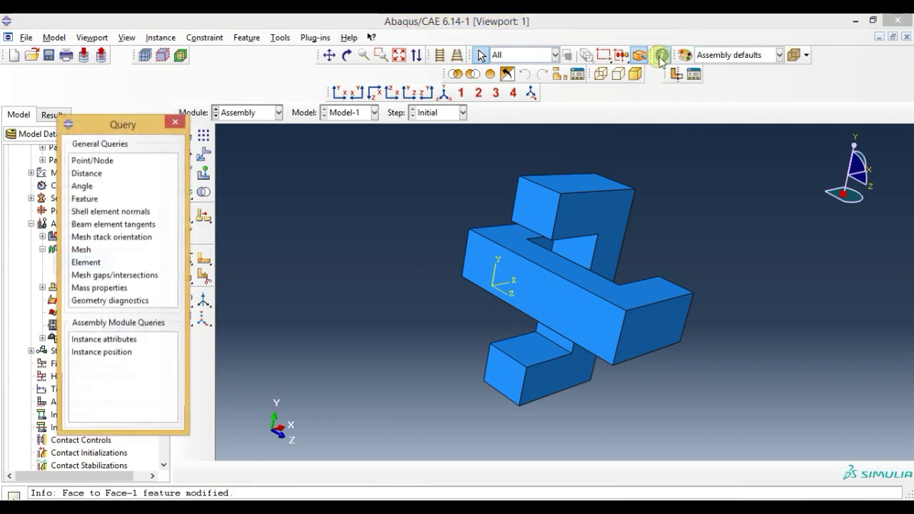
click(86, 175)
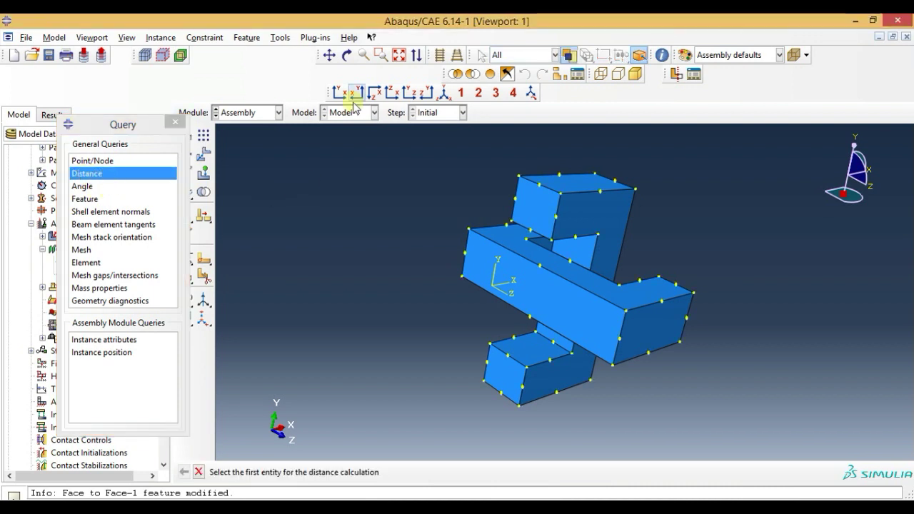
click(347, 55)
mouse_move(565, 229)
mouse_down()
mouse_move(639, 275)
mouse_move(615, 315)
mouse_move(586, 300)
mouse_move(581, 262)
mouse_move(586, 271)
mouse_move(565, 259)
mouse_move(586, 286)
mouse_move(571, 304)
mouse_move(579, 319)
mouse_up()
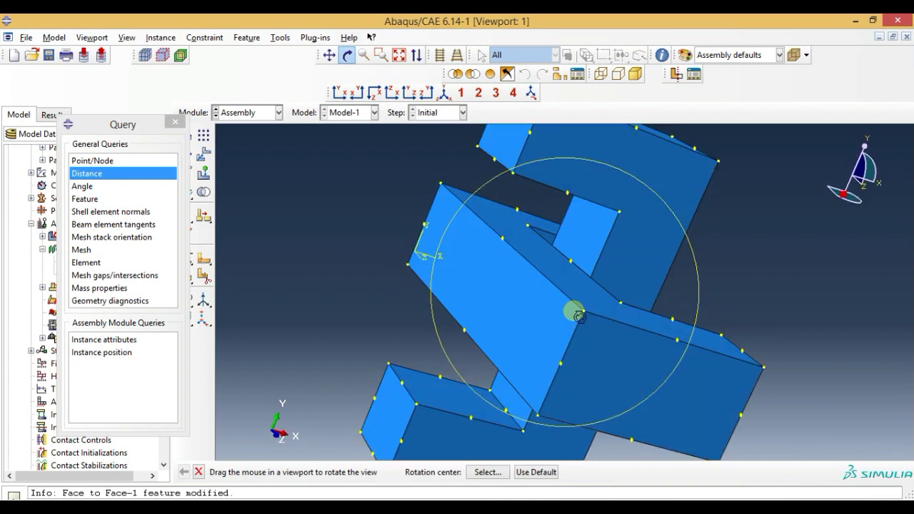
key(Escape)
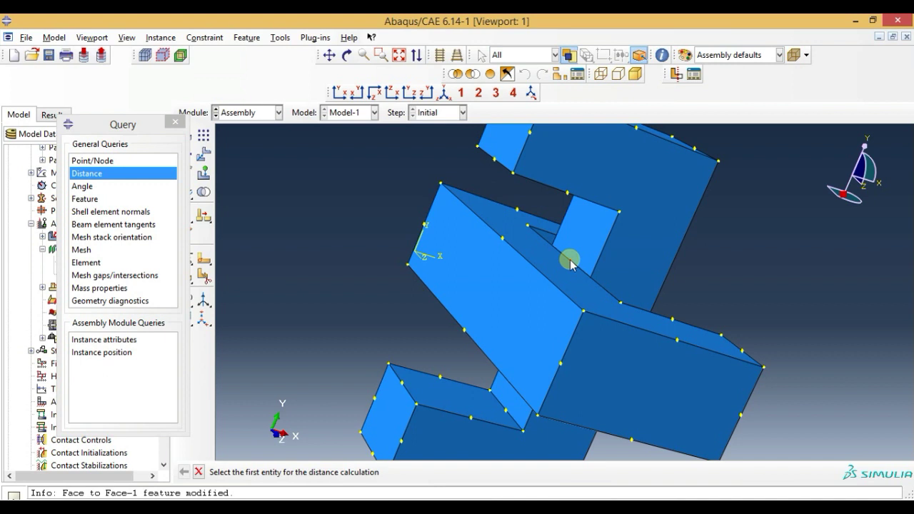
click(572, 263)
click(348, 55)
mouse_move(565, 246)
mouse_down()
mouse_move(561, 235)
mouse_move(572, 236)
mouse_up()
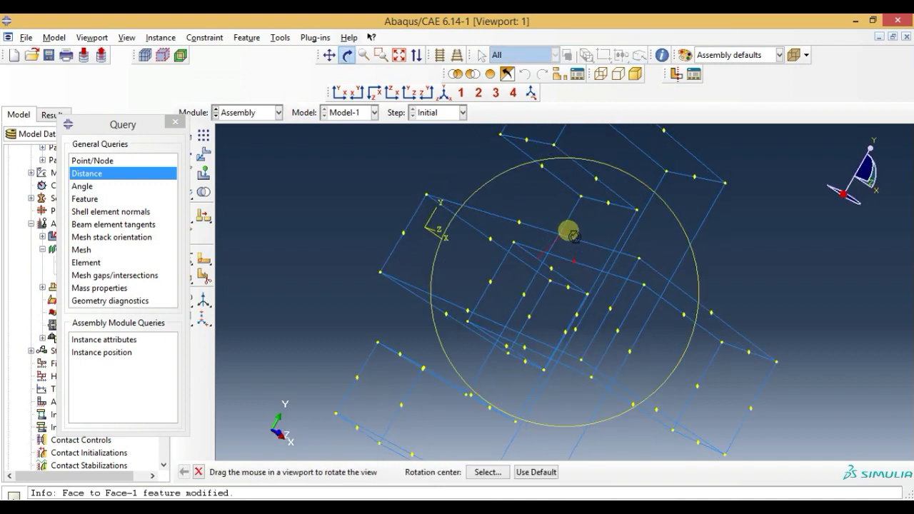
key(Escape)
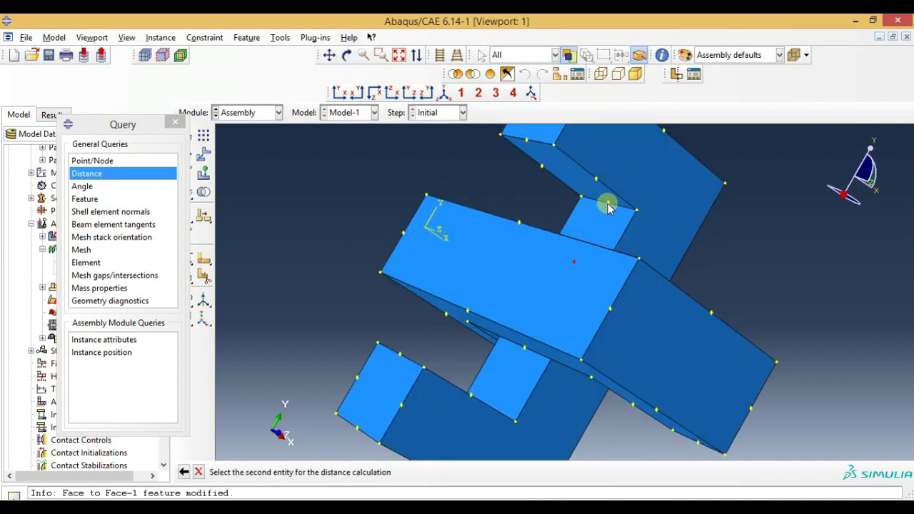
click(608, 207)
drag(266, 483, 271, 426)
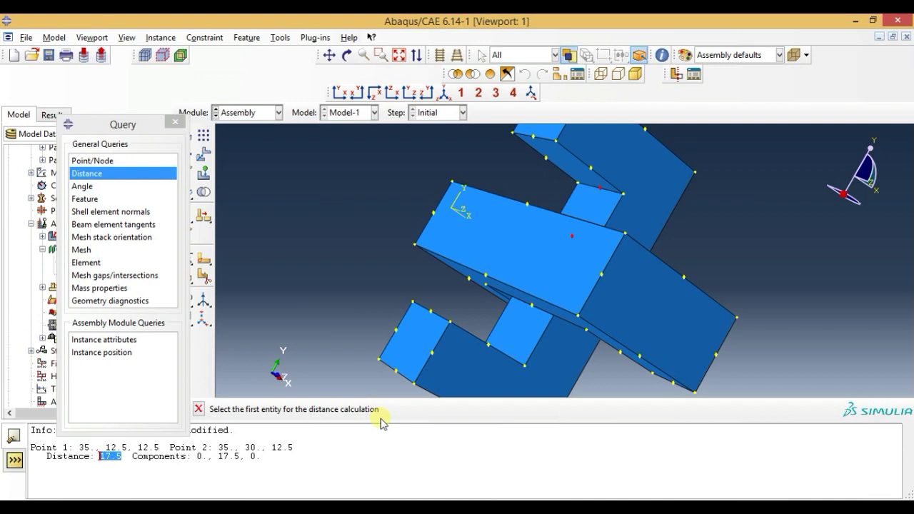
drag(384, 426, 388, 486)
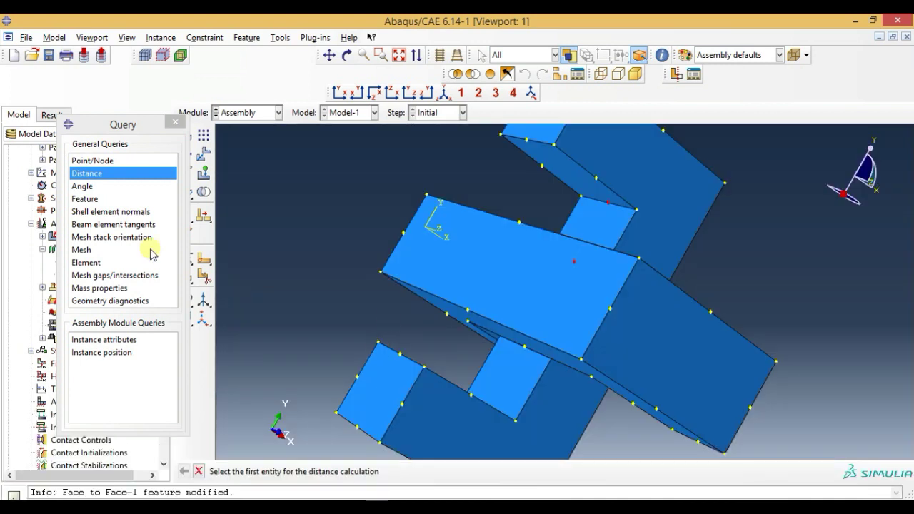
click(175, 122)
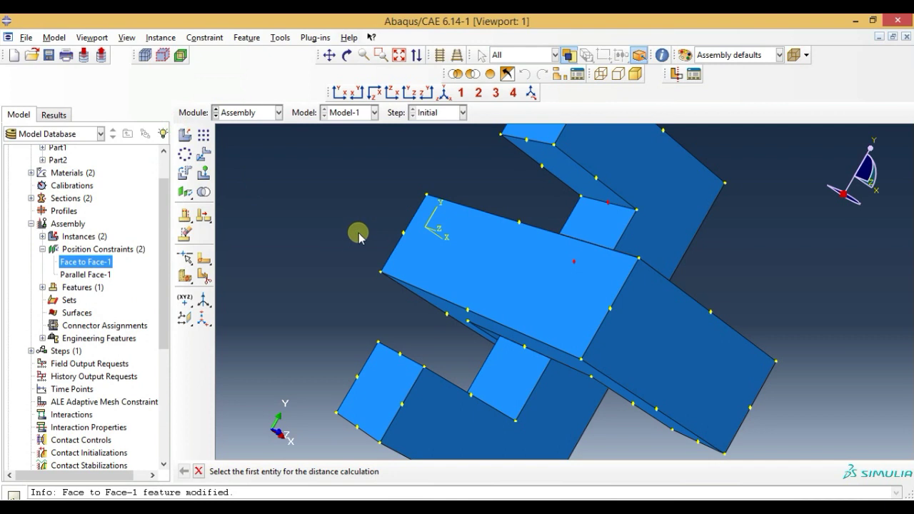
key(Escape)
Step: Measure the distance on the other side, beneath the crossing part, also reading 17.5
click(662, 57)
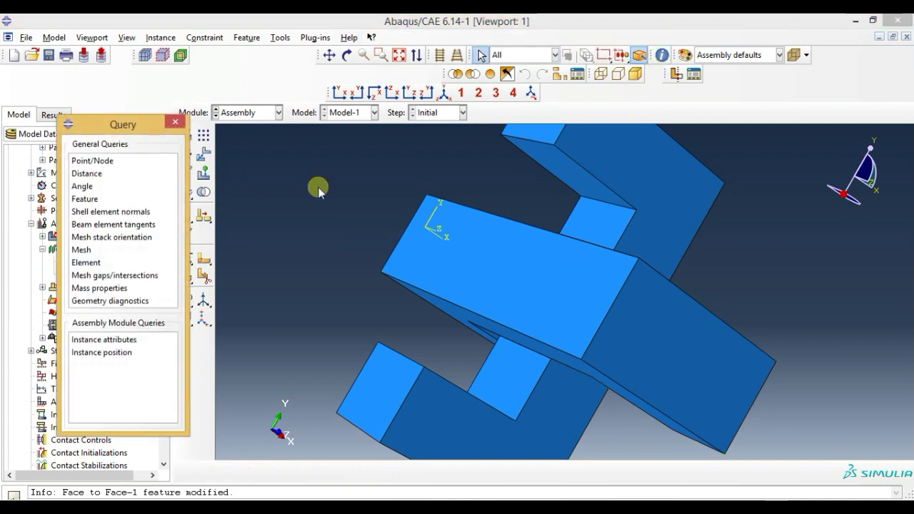
click(104, 174)
click(347, 55)
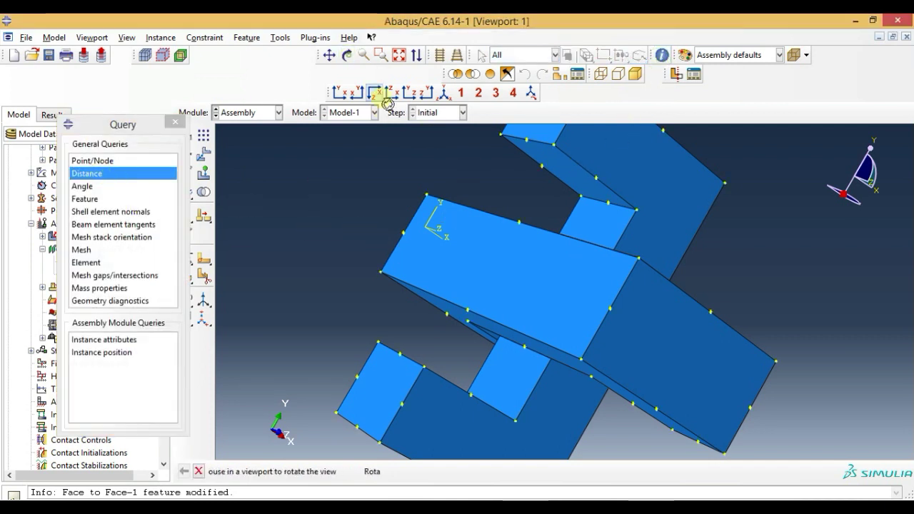
drag(572, 320, 556, 364)
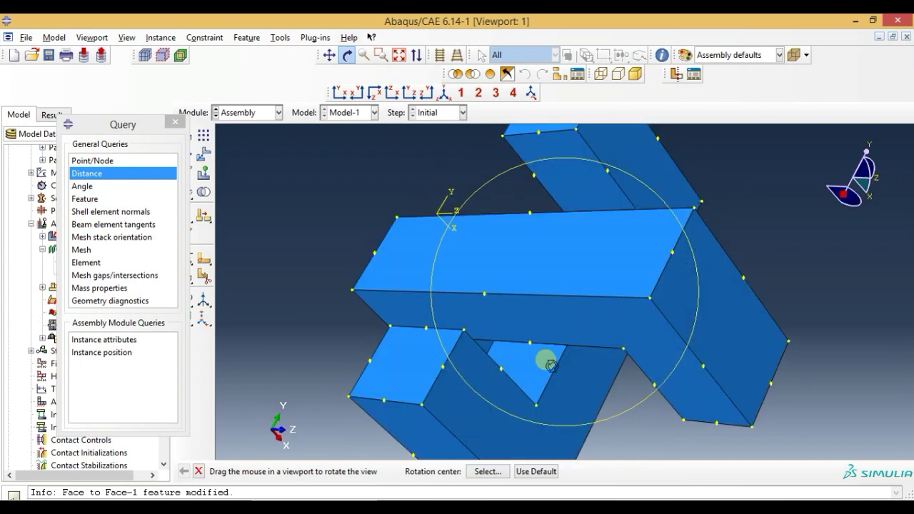
key(Escape)
click(529, 348)
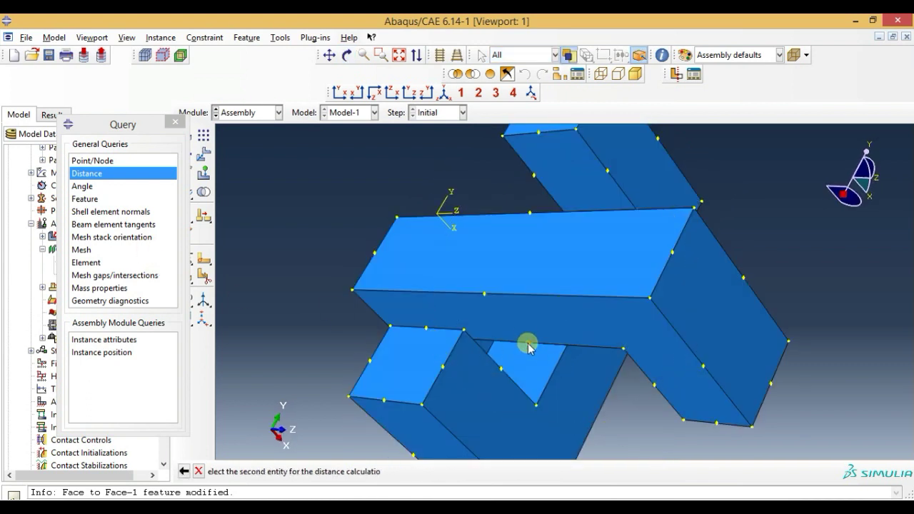
click(347, 55)
drag(541, 240, 499, 308)
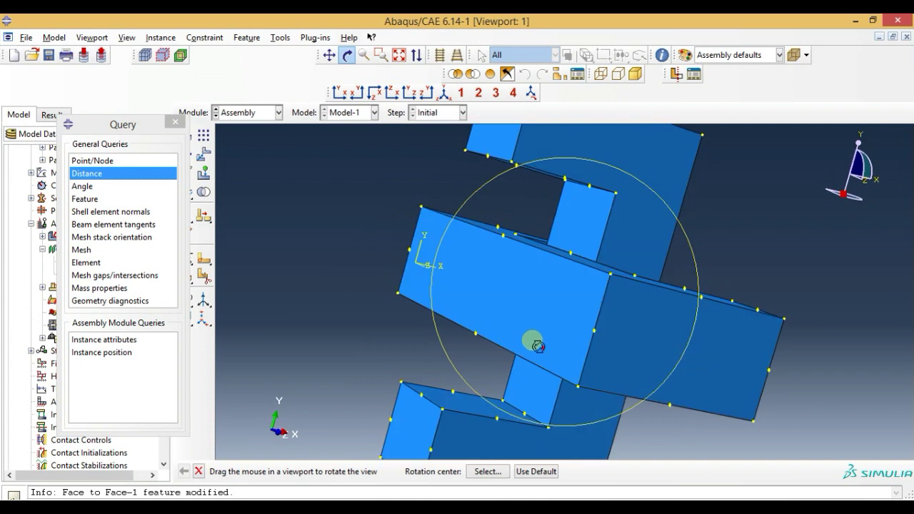
key(Escape)
click(525, 414)
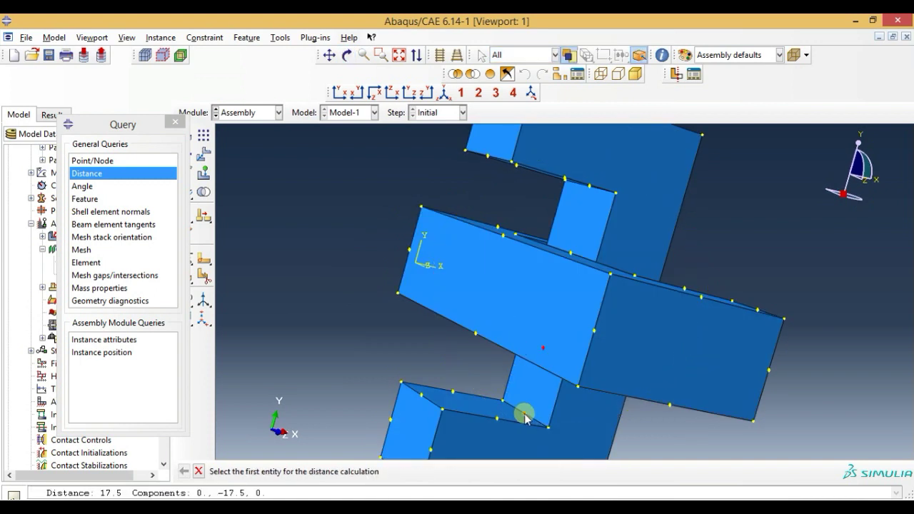
drag(347, 490, 344, 433)
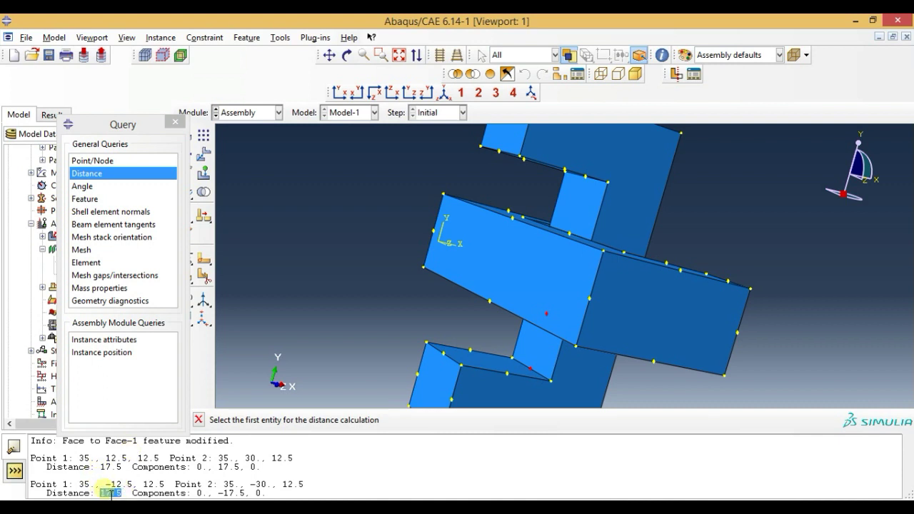
click(177, 125)
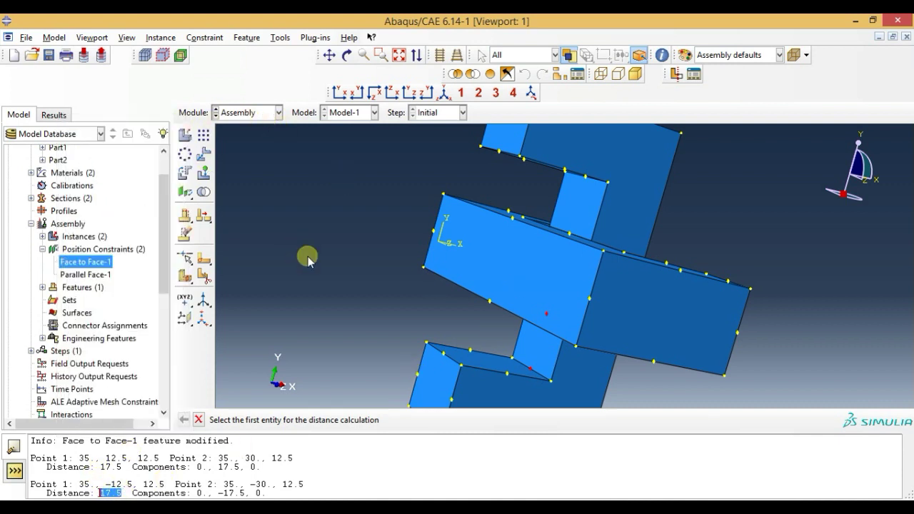
drag(344, 438, 343, 483)
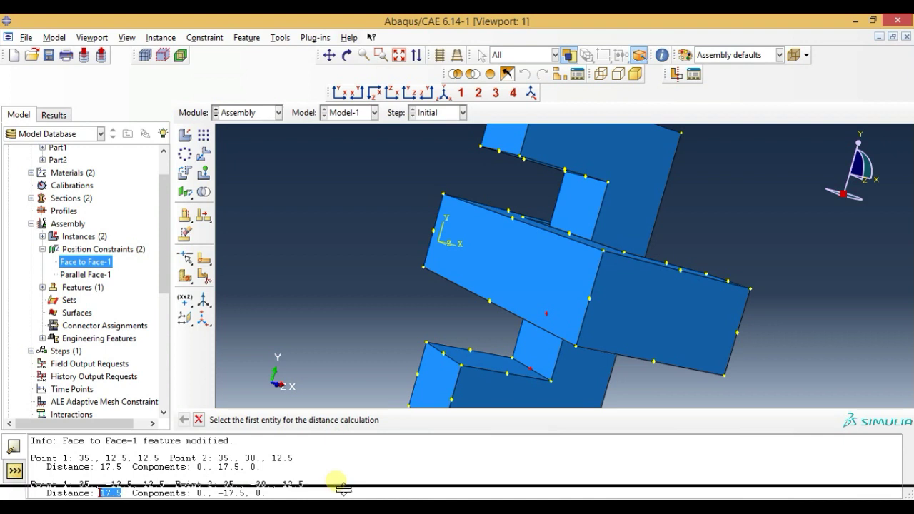
Step: Return to the isometric view and tilt the assembly to inspect the interlock
click(458, 95)
key(Escape)
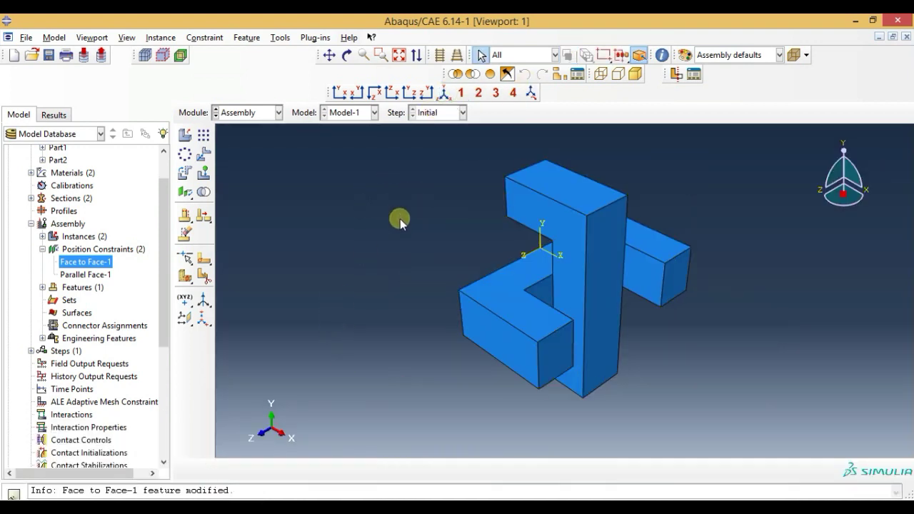
click(348, 56)
drag(512, 313, 589, 295)
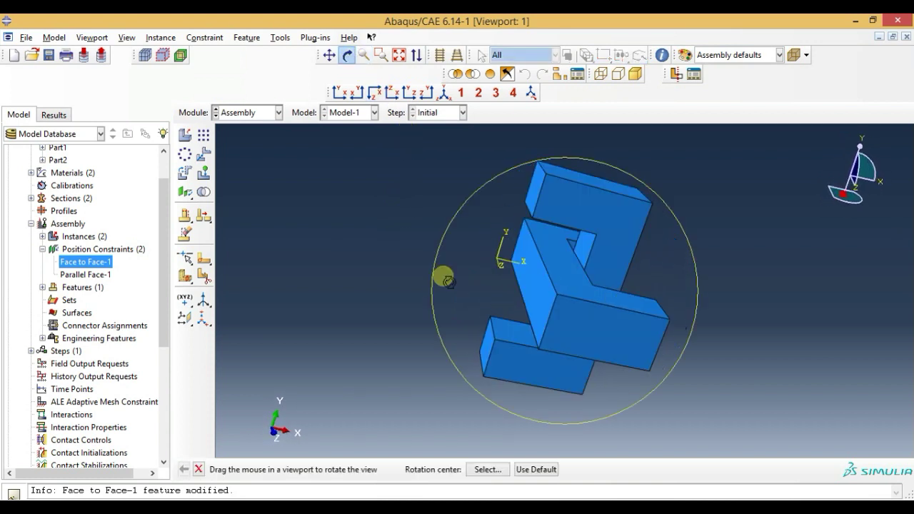
click(250, 112)
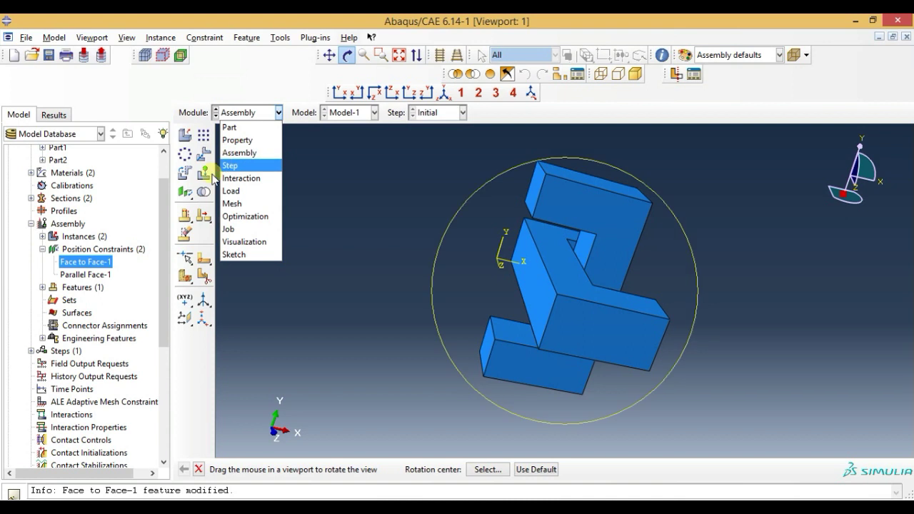
Step: In the Step module, create Step-1 as a Static, General step after Initial with default settings
click(236, 169)
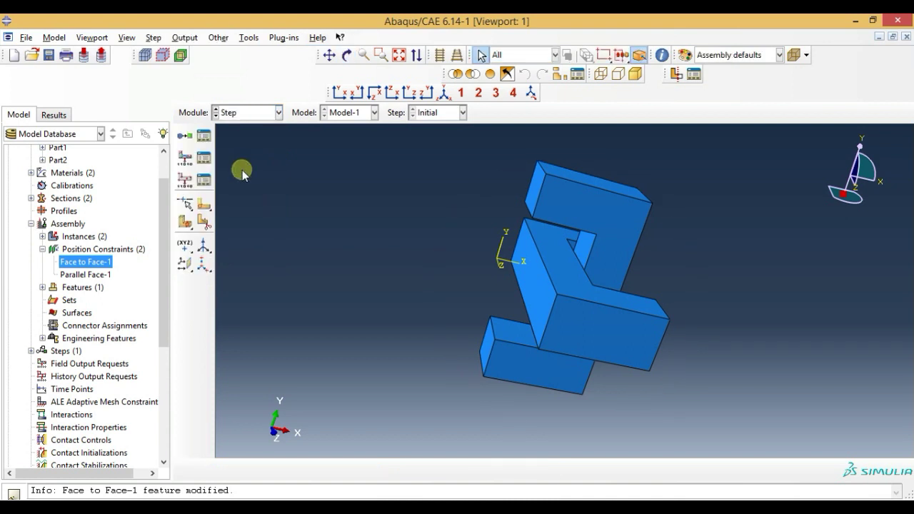
click(444, 92)
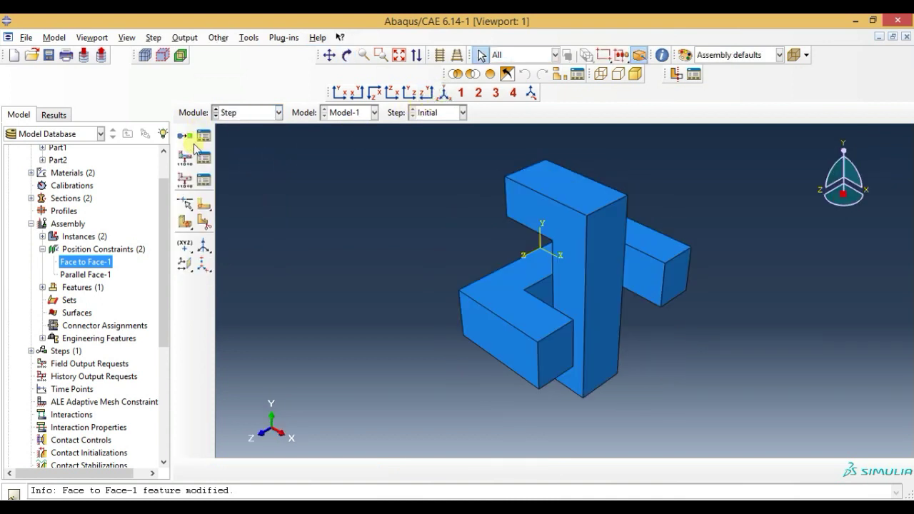
click(187, 135)
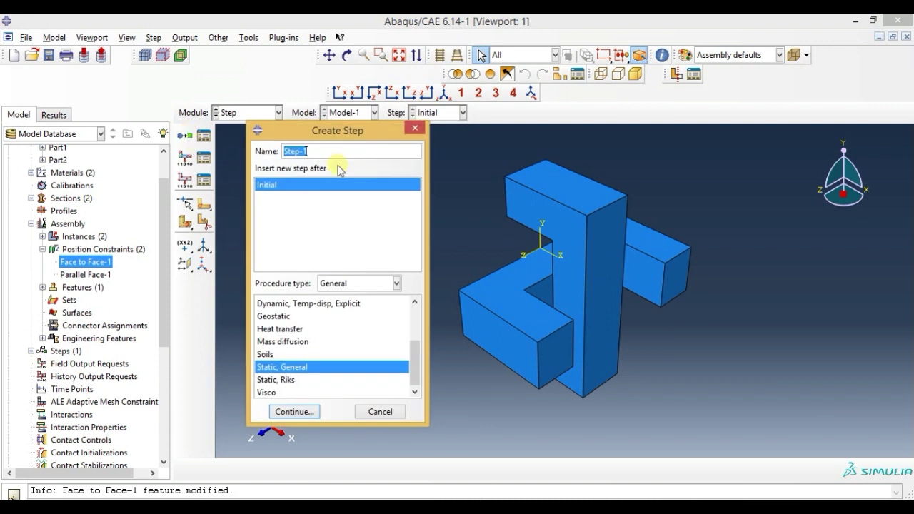
click(296, 412)
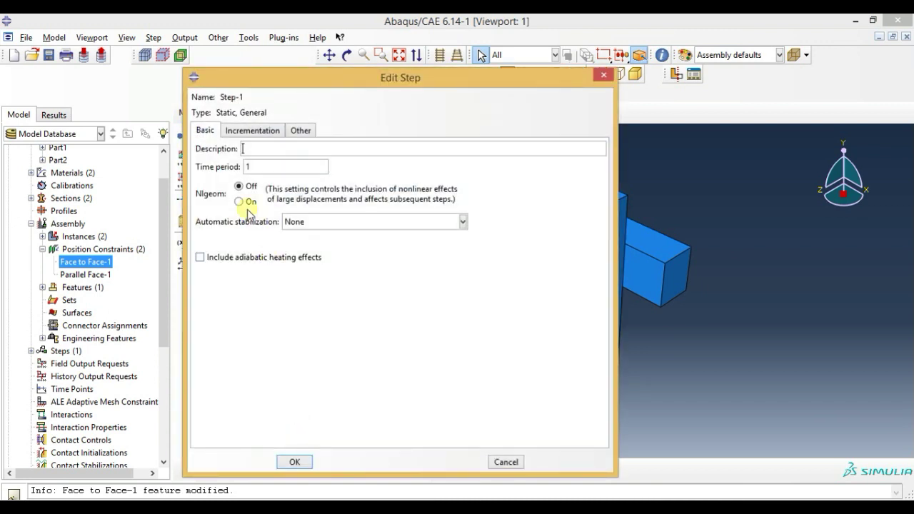
click(257, 132)
click(293, 135)
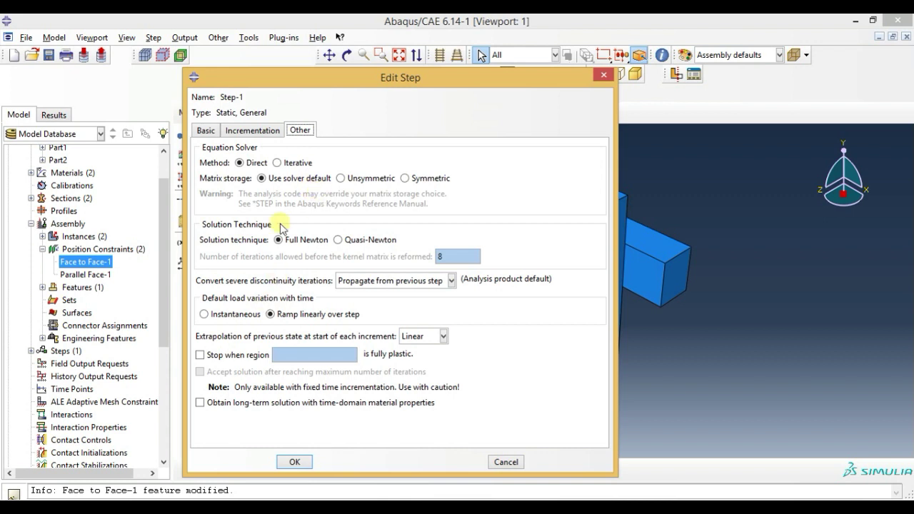
click(258, 132)
click(206, 132)
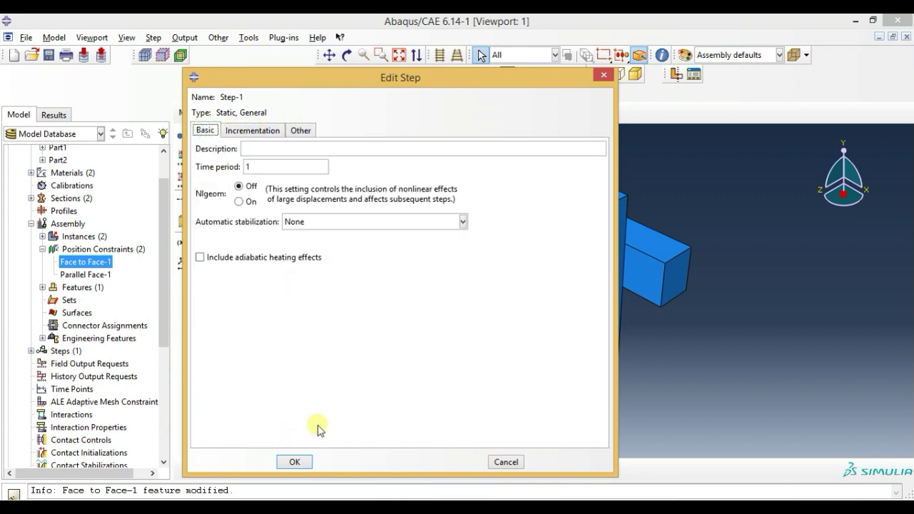
click(312, 462)
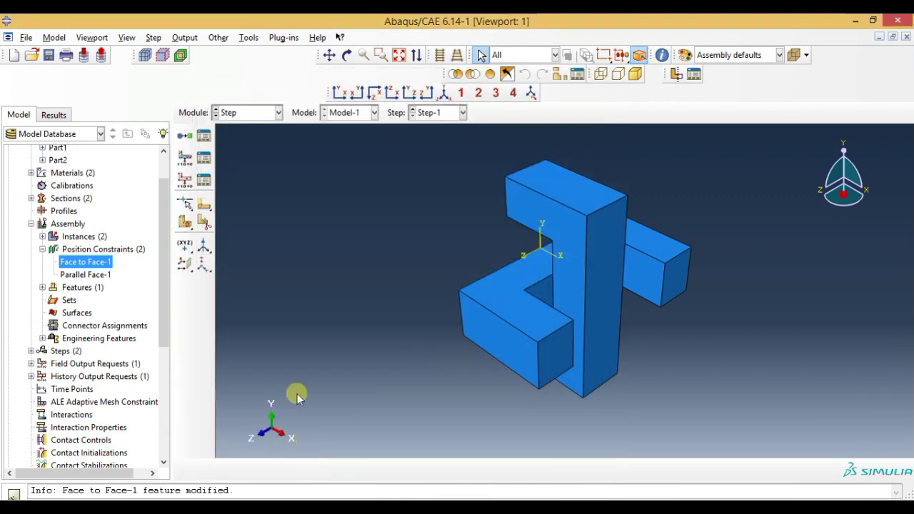
click(263, 112)
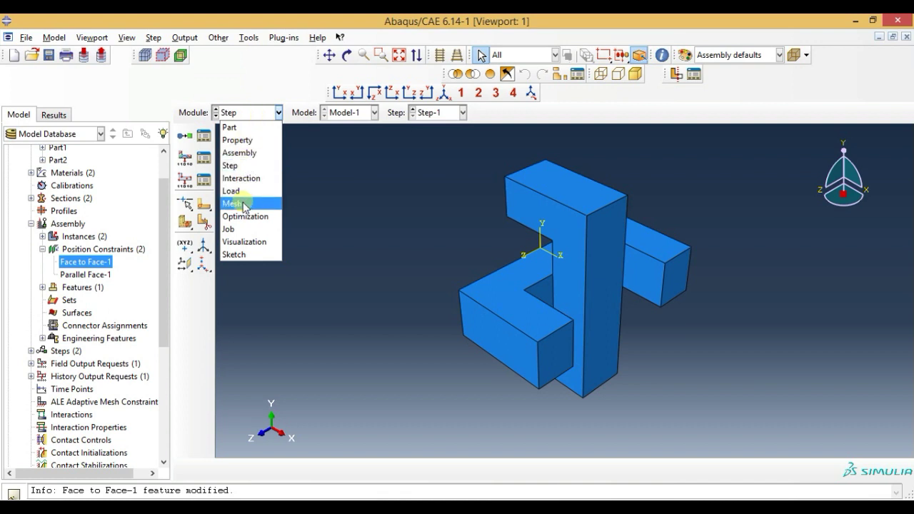
Step: In the Mesh module, select Part1 and generate an initial mesh on it
click(243, 205)
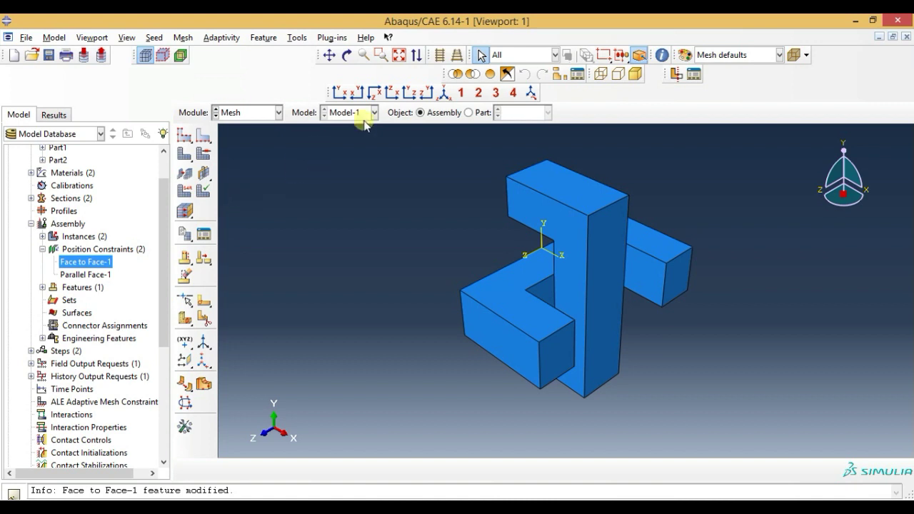
click(477, 114)
click(514, 112)
click(517, 128)
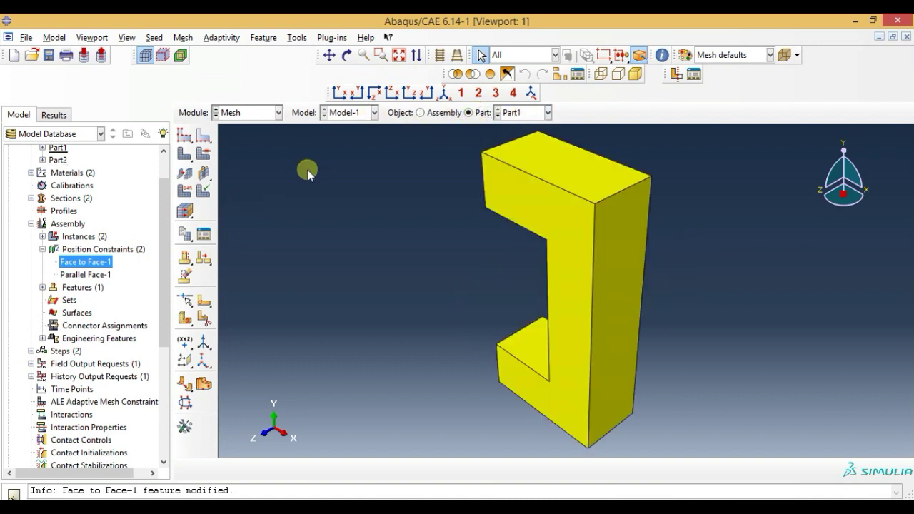
click(185, 155)
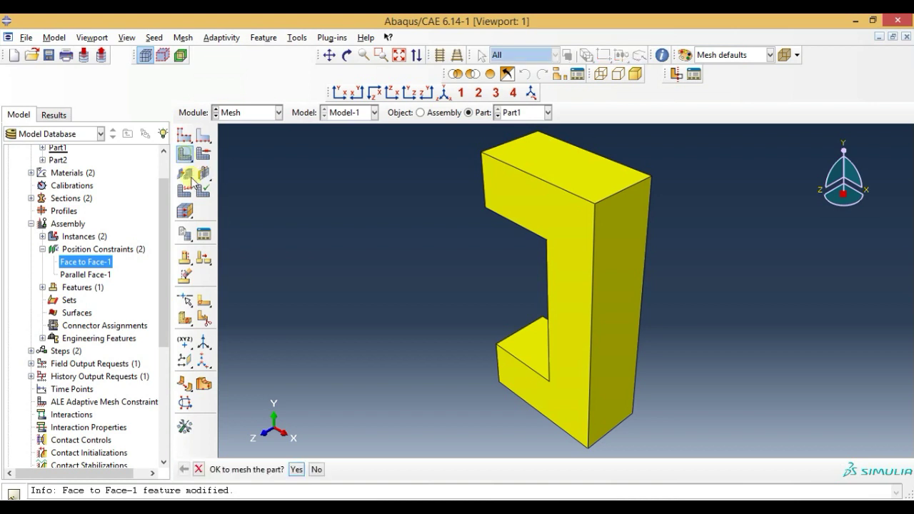
click(296, 470)
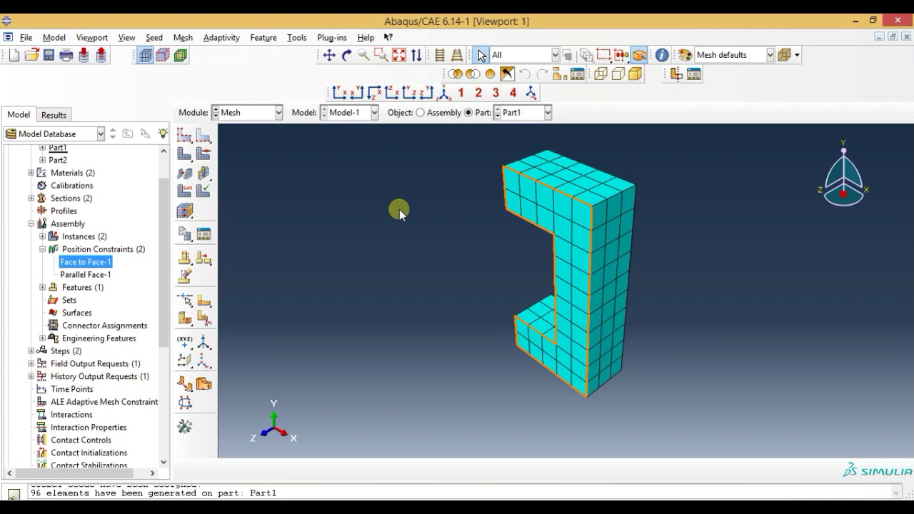
Step: Apply a finer global seed size to Part1, delete the old mesh and remesh
click(185, 137)
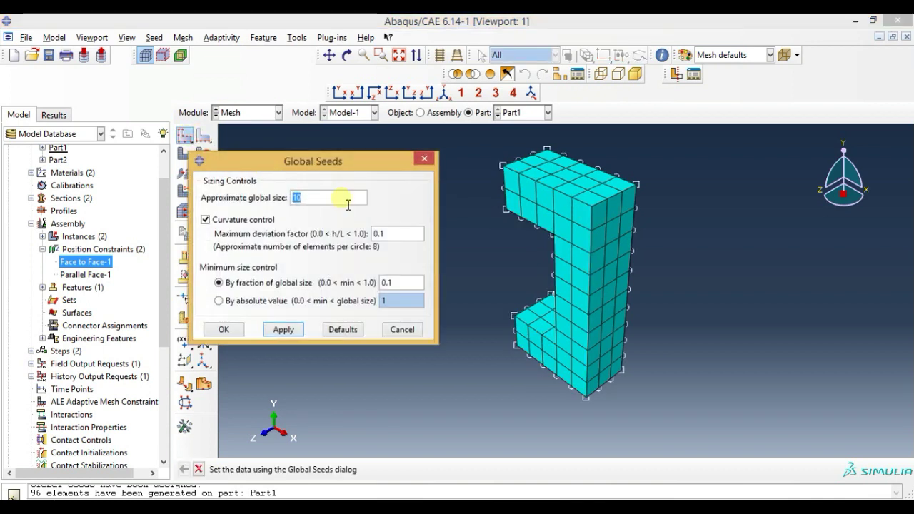
click(223, 331)
click(98, 191)
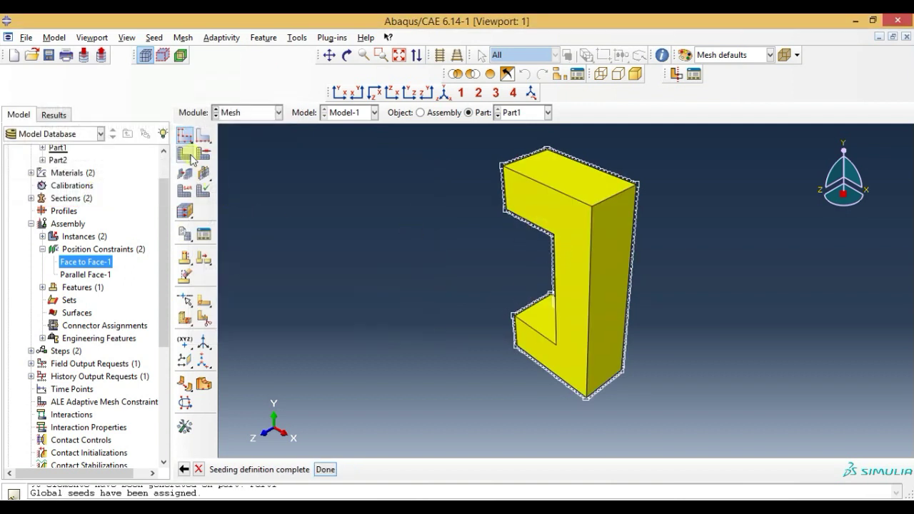
click(185, 154)
click(298, 469)
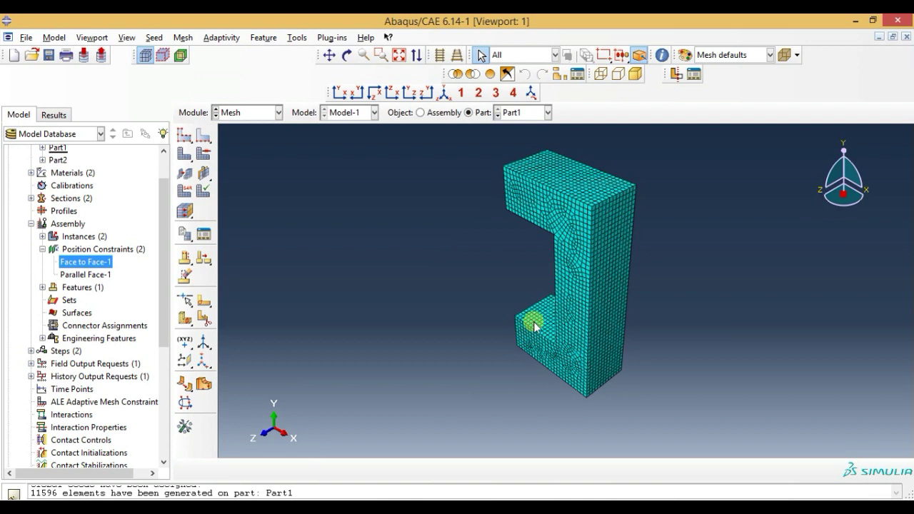
scroll(569, 254, down, 2)
scroll(557, 263, up, 2)
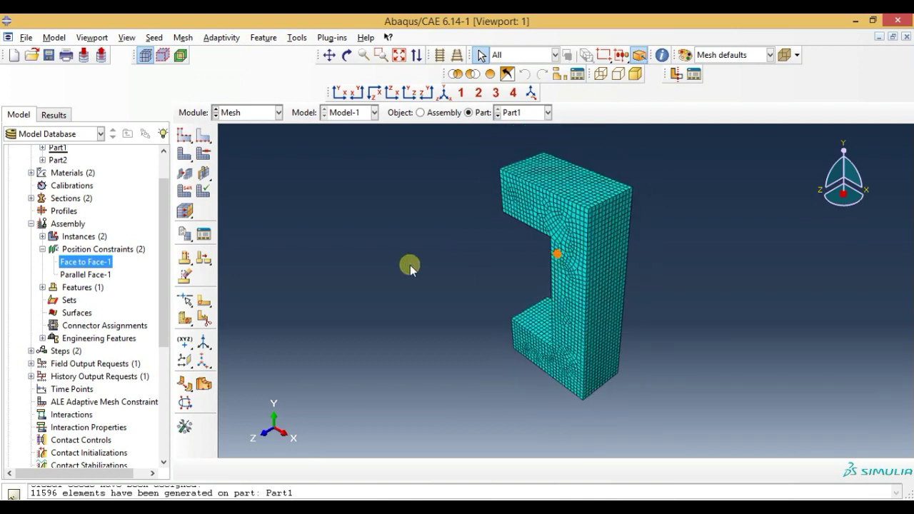
Step: Switch Part1's mesh controls to the medial axis algorithm and remesh, giving 10400 elements
click(205, 155)
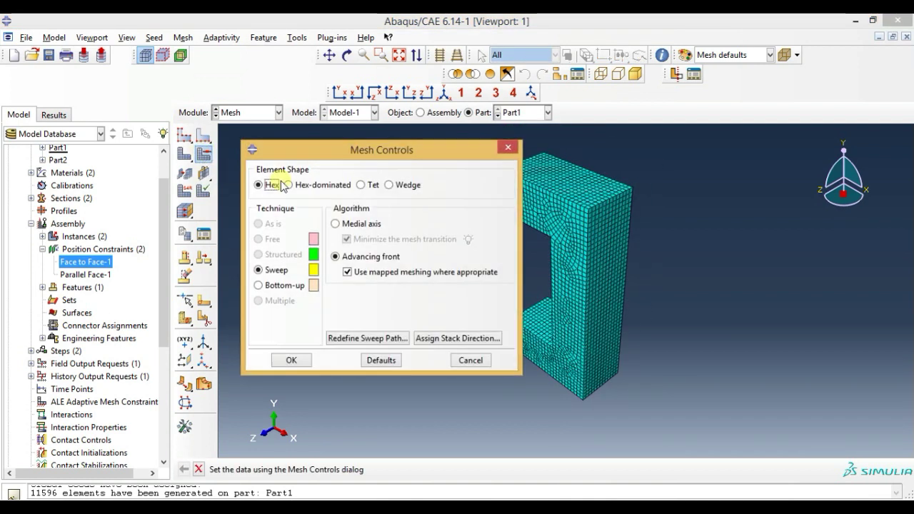
click(342, 224)
click(291, 360)
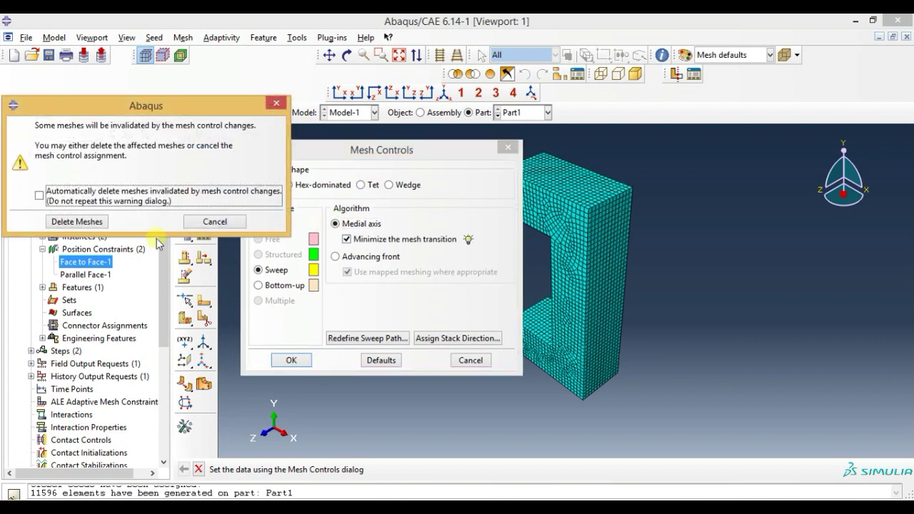
click(101, 222)
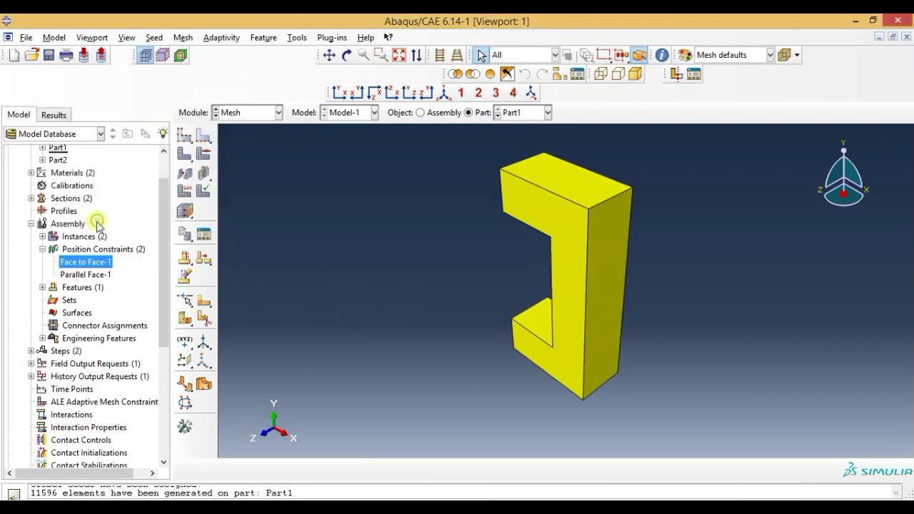
click(180, 156)
click(297, 470)
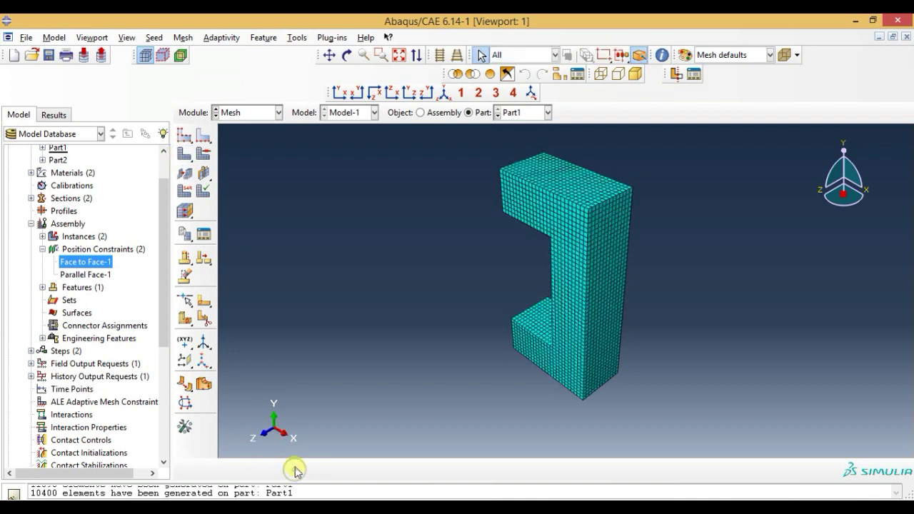
scroll(581, 225, up, 3)
scroll(486, 357, down, 3)
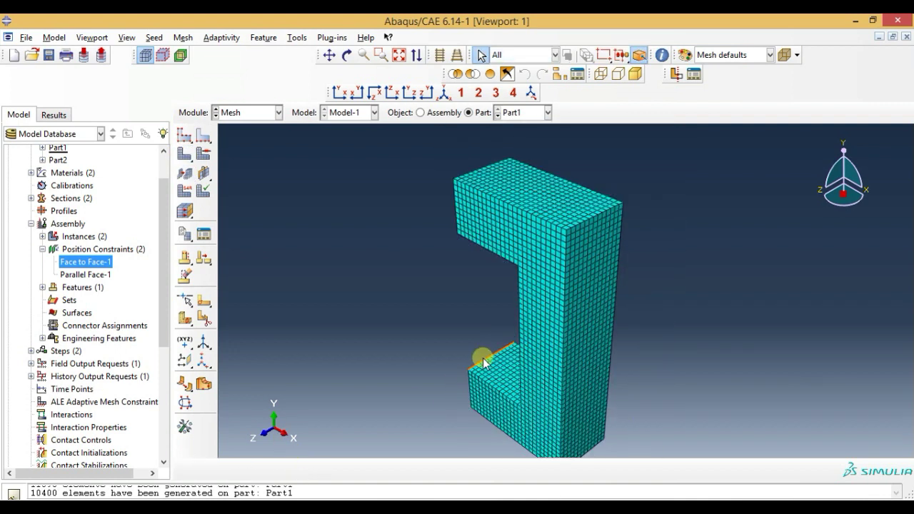
Step: Select Part2 and generate an initial mesh on it
click(517, 115)
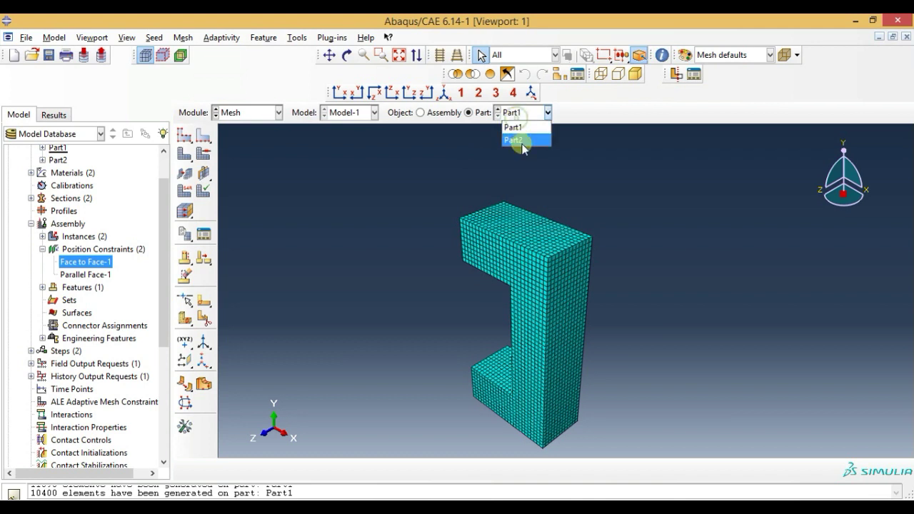
click(520, 141)
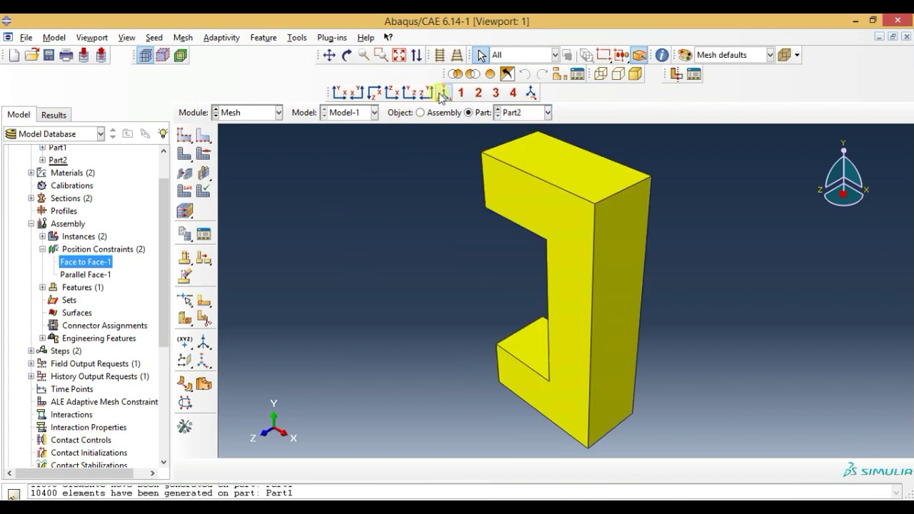
click(185, 154)
click(296, 469)
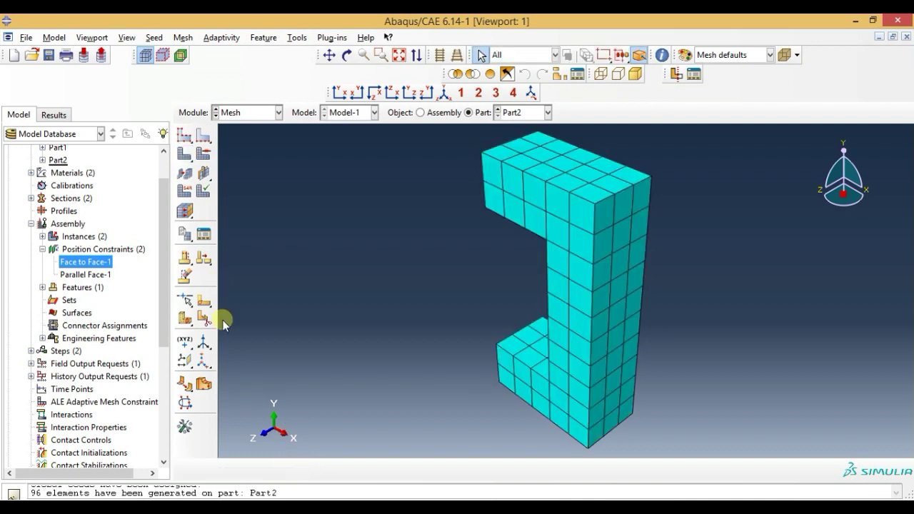
Step: Apply a finer global seed size to Part2, delete the old mesh and remesh
click(186, 135)
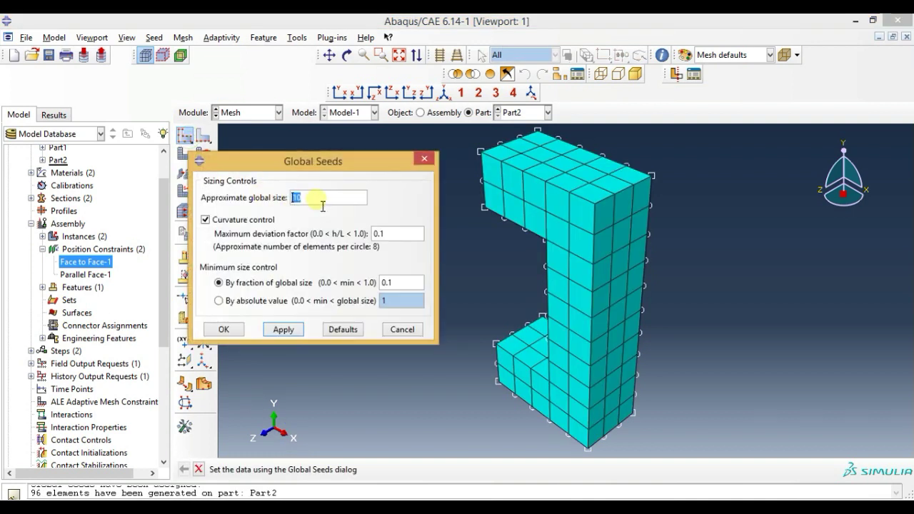
click(227, 333)
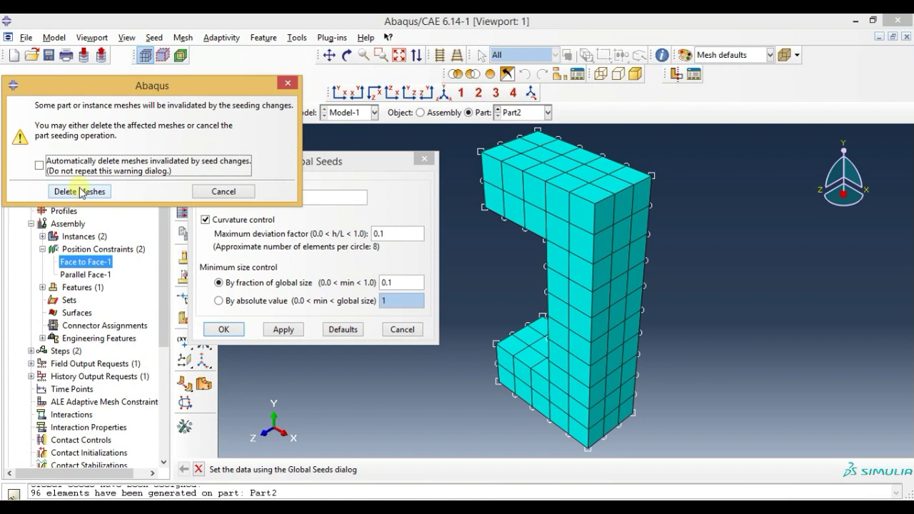
click(80, 192)
click(190, 156)
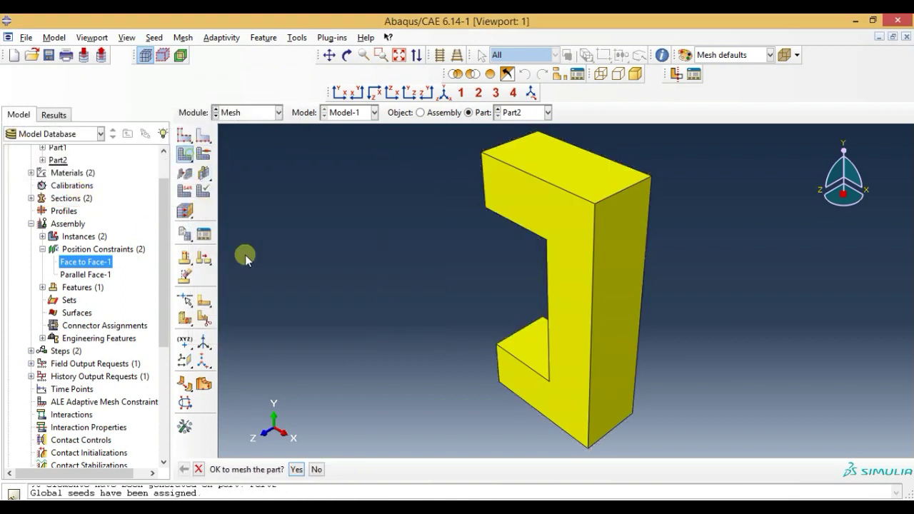
click(295, 470)
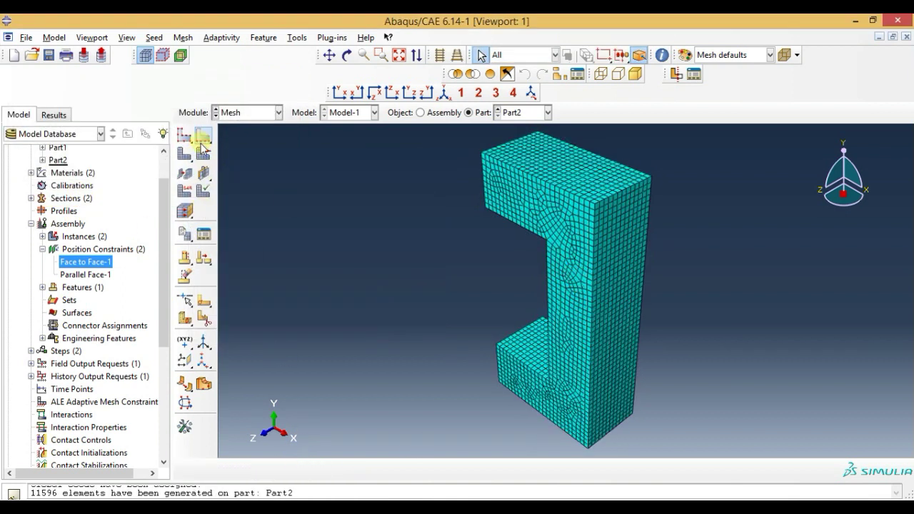
scroll(564, 289, up, 3)
scroll(557, 293, down, 1)
scroll(558, 293, down, 2)
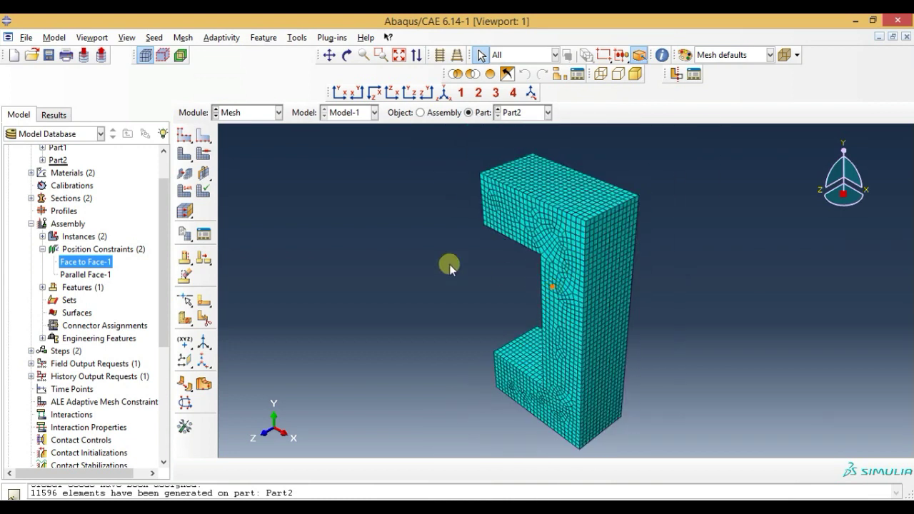
Step: Set Part2's mesh controls to the medial axis algorithm and remesh to 10400 elements
click(203, 155)
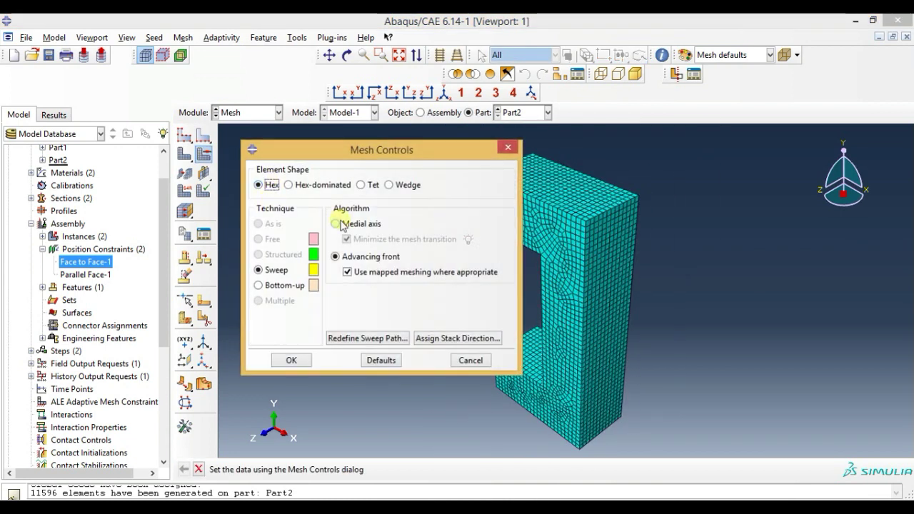
click(337, 224)
click(293, 361)
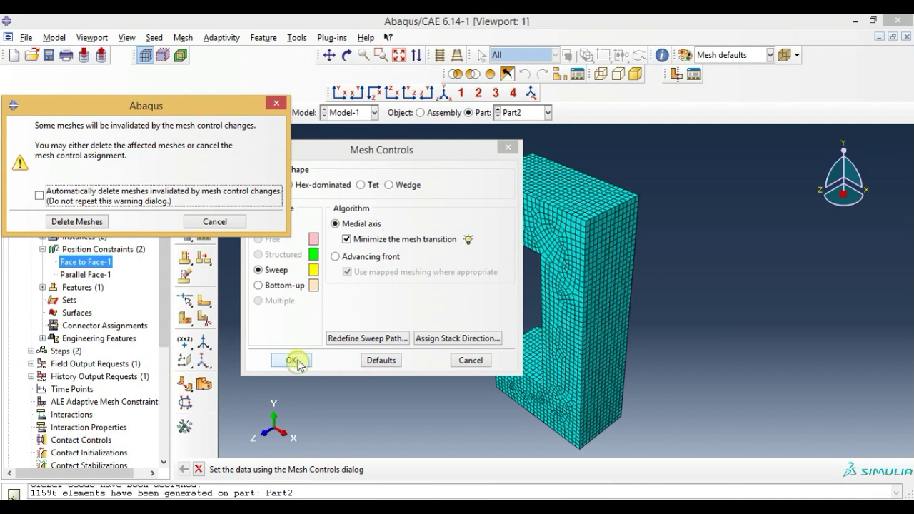
click(77, 222)
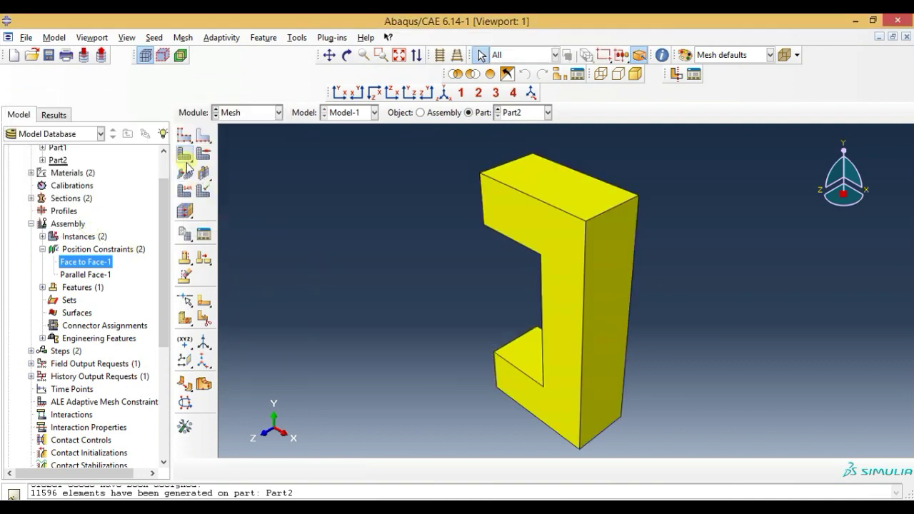
click(185, 159)
click(296, 470)
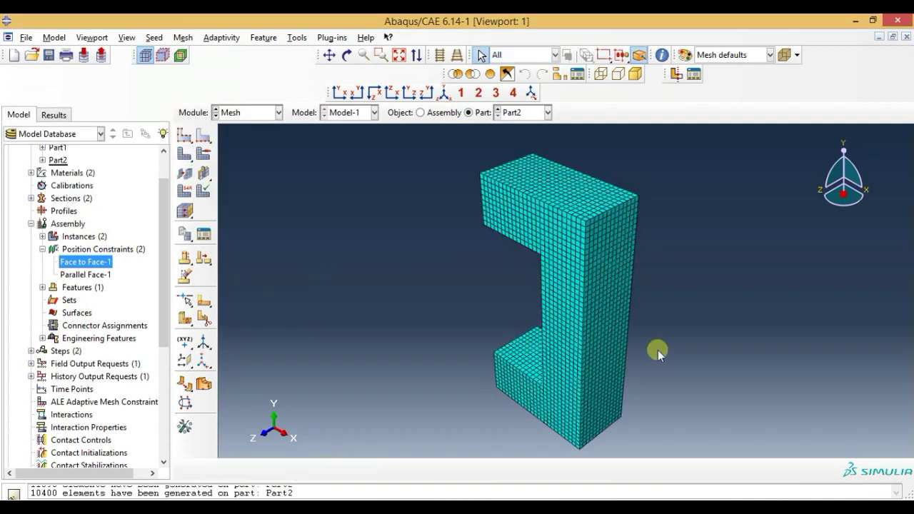
Step: Show the whole meshed assembly, orbit it, and return to the isometric view
click(447, 114)
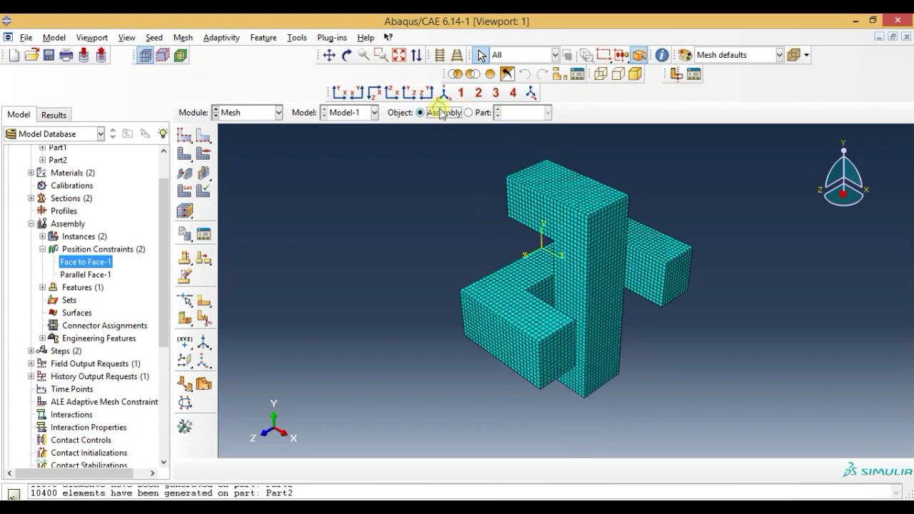
click(347, 55)
mouse_move(470, 249)
mouse_down()
mouse_move(645, 317)
mouse_move(653, 274)
mouse_move(639, 235)
mouse_move(541, 268)
mouse_move(585, 345)
mouse_move(712, 312)
mouse_move(510, 131)
mouse_up()
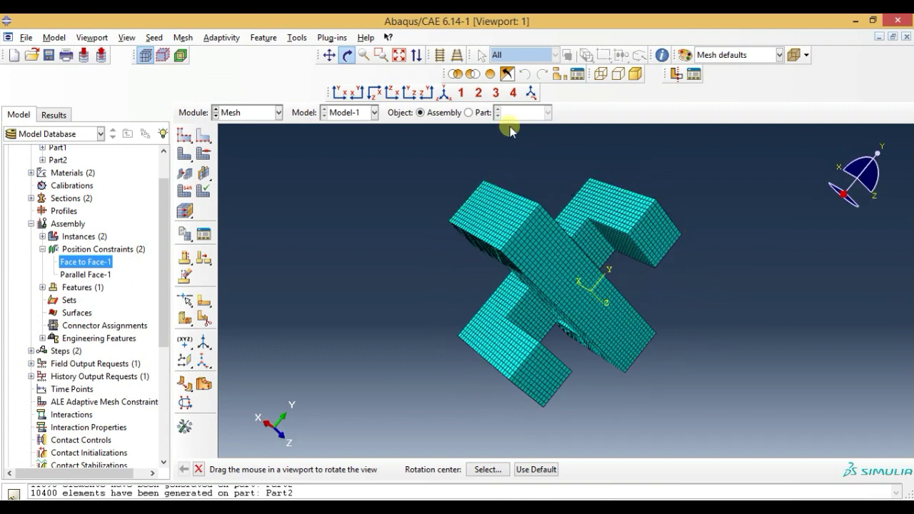
click(444, 93)
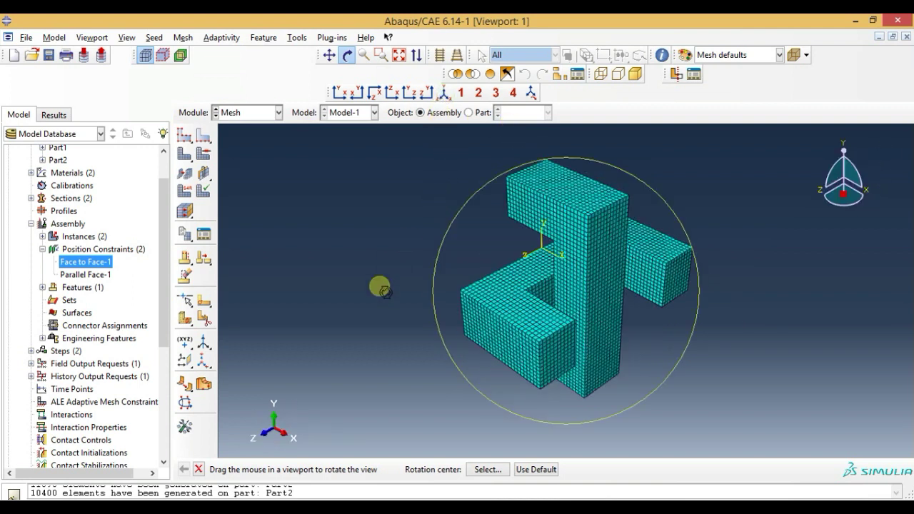
key(Escape)
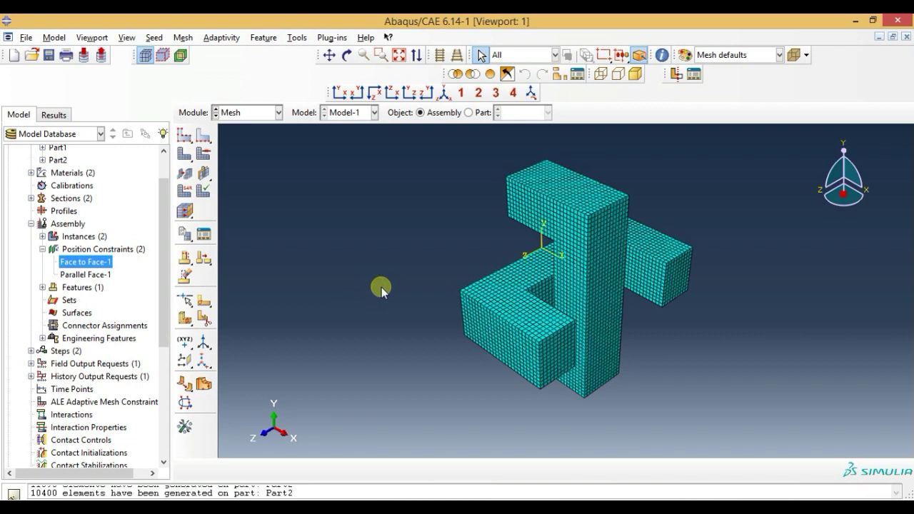
click(243, 114)
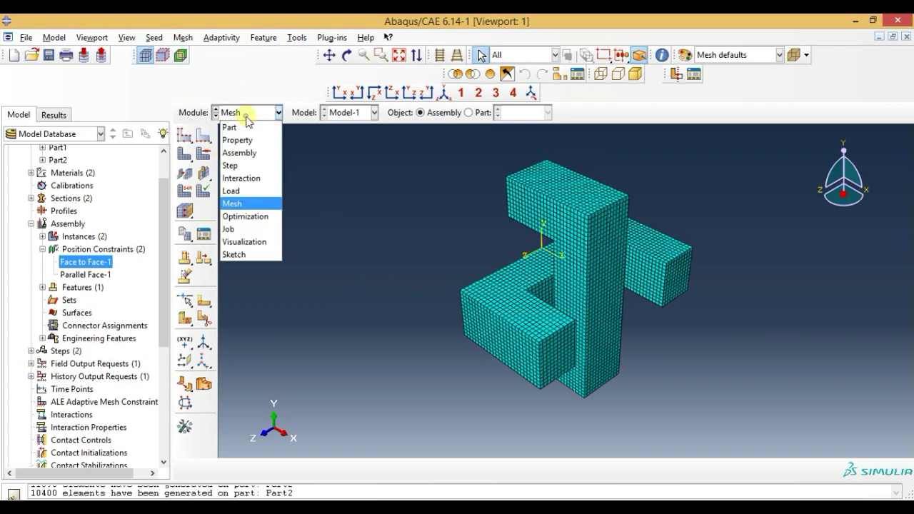
Step: Switch to the Load module and orbit the assembly to view the block ends, cancelling Create Load
click(245, 193)
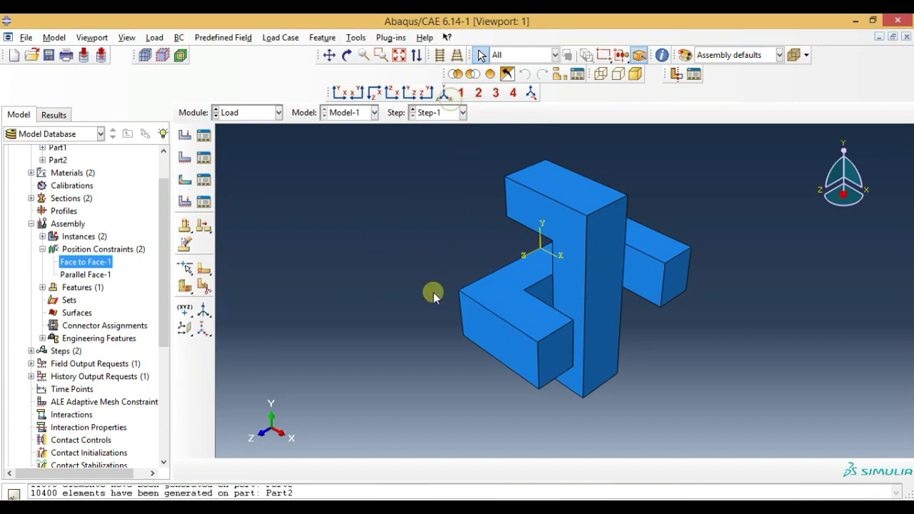
click(347, 55)
drag(425, 346, 472, 352)
mouse_move(645, 343)
mouse_down()
mouse_move(580, 349)
mouse_move(483, 231)
mouse_up()
mouse_move(582, 313)
mouse_down()
mouse_move(514, 341)
mouse_move(596, 355)
mouse_move(533, 296)
mouse_up()
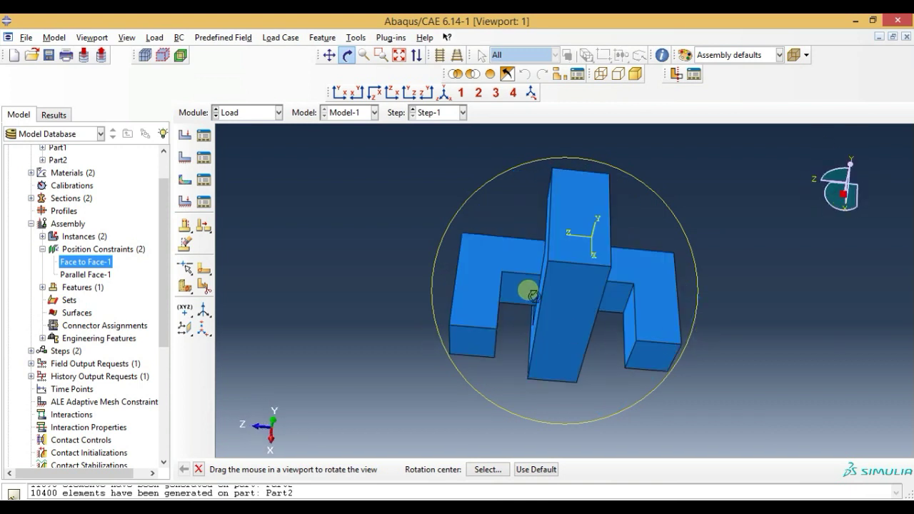
mouse_move(543, 214)
mouse_down()
mouse_move(622, 300)
mouse_move(459, 238)
mouse_move(450, 282)
mouse_move(510, 312)
mouse_up()
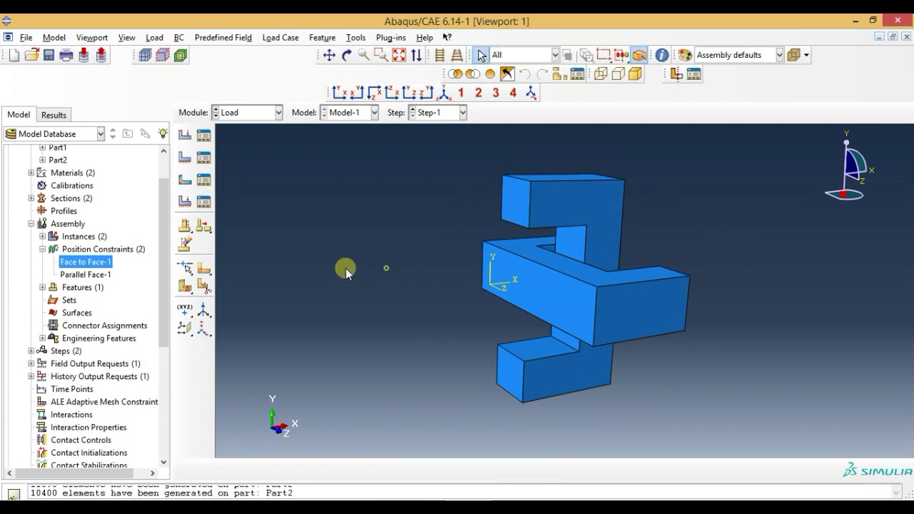
click(185, 135)
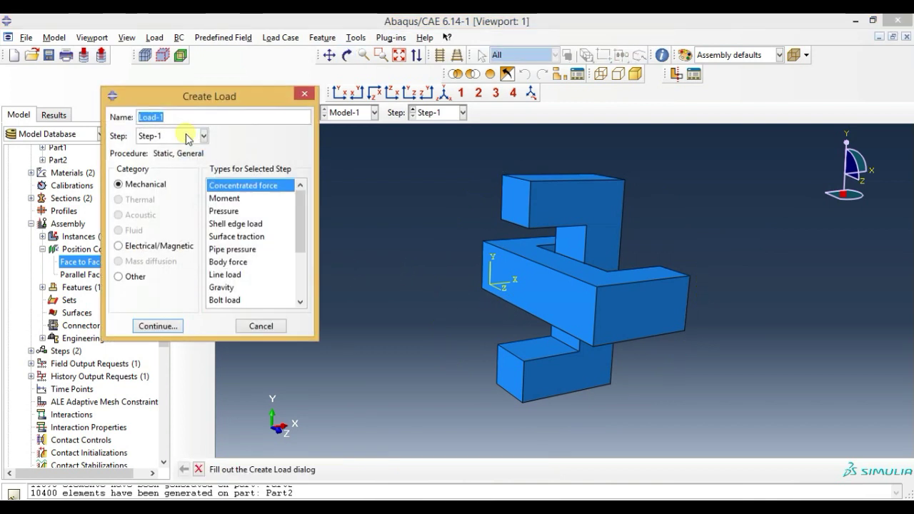
click(305, 94)
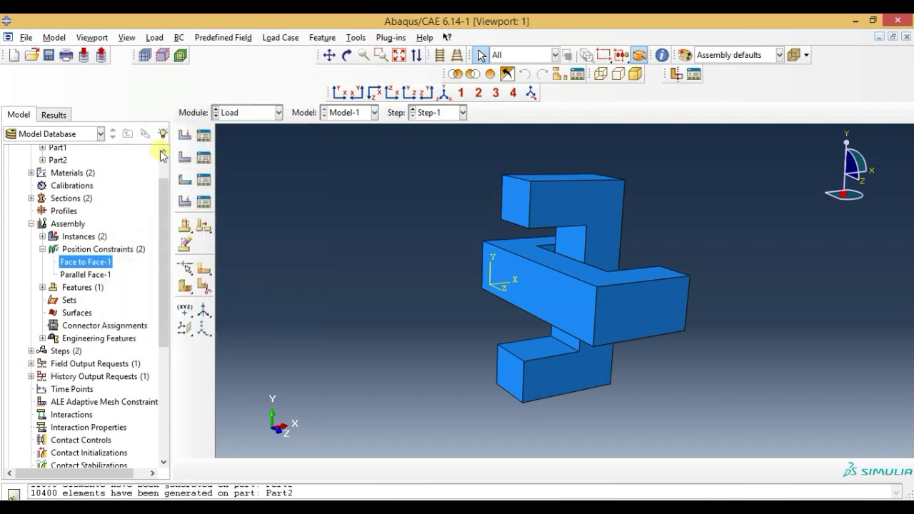
Step: Create BC-1 in the Initial step, fixing U1, U2 and U3 on the upper and lower block end faces
click(185, 160)
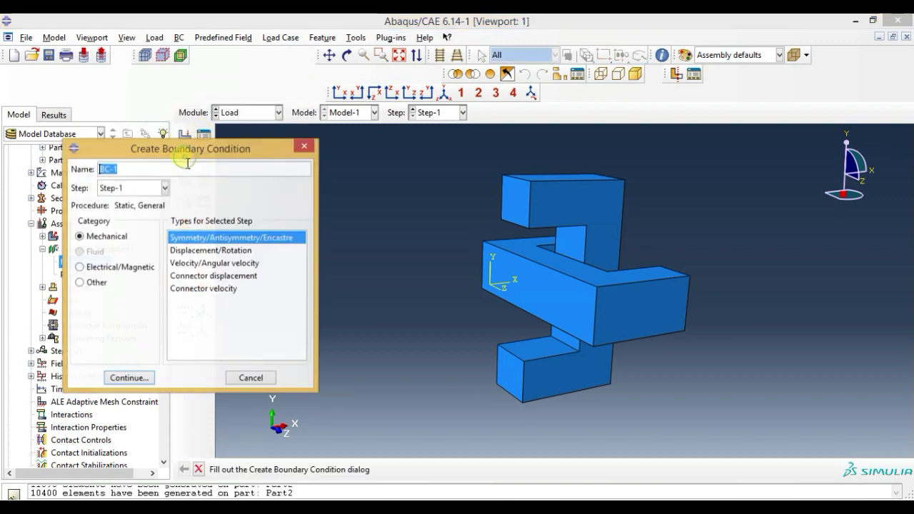
click(191, 256)
click(118, 189)
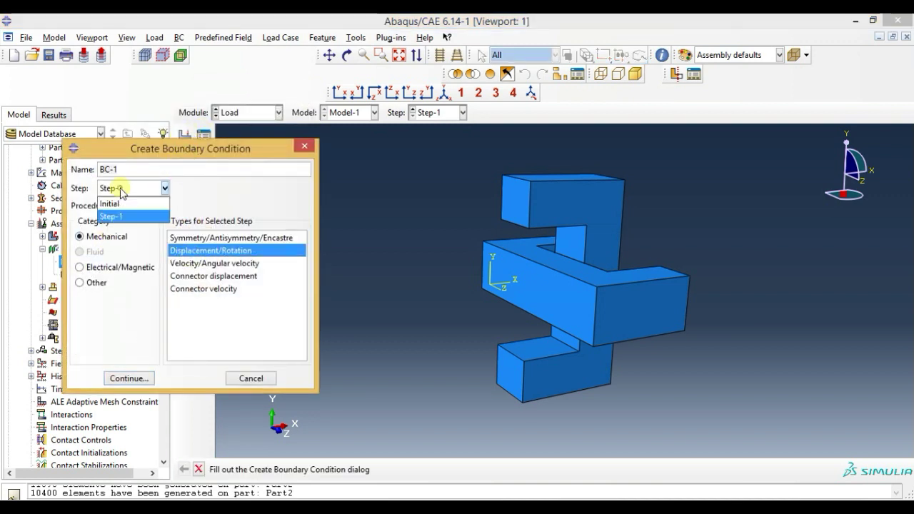
click(113, 200)
click(125, 380)
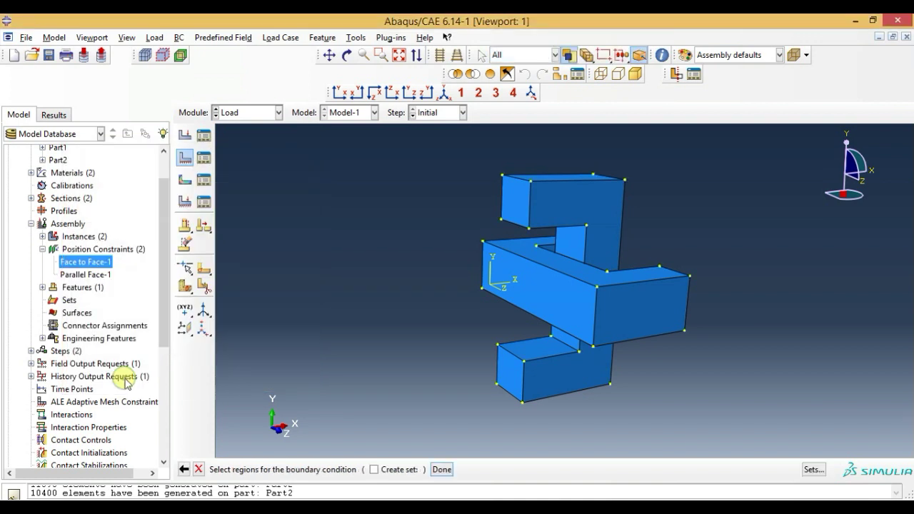
click(513, 209)
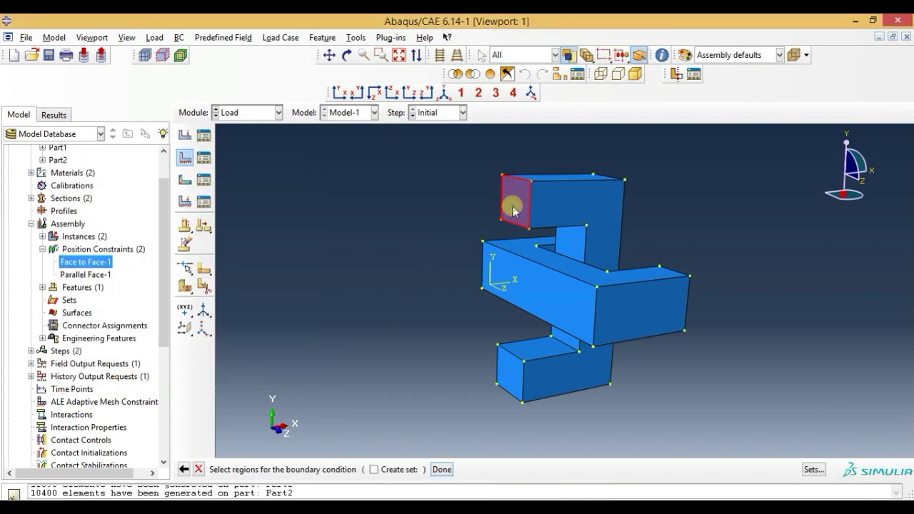
shift+click(507, 386)
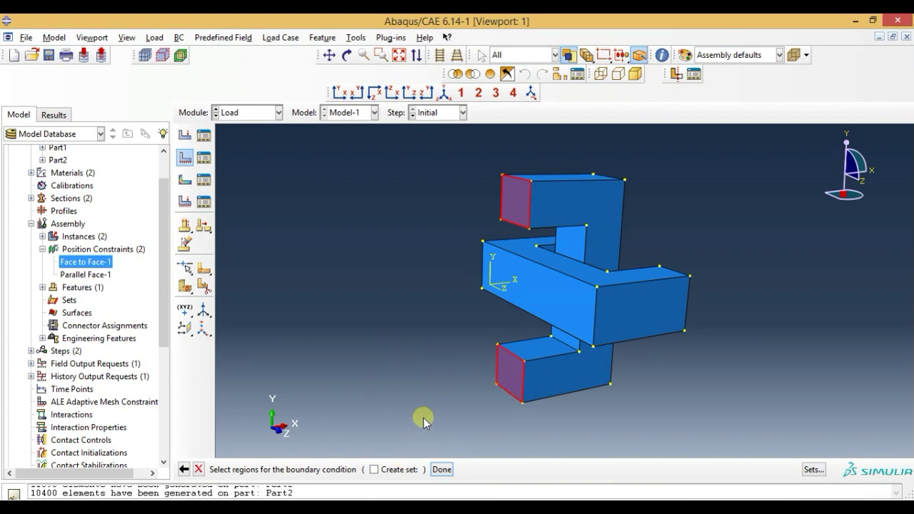
click(447, 470)
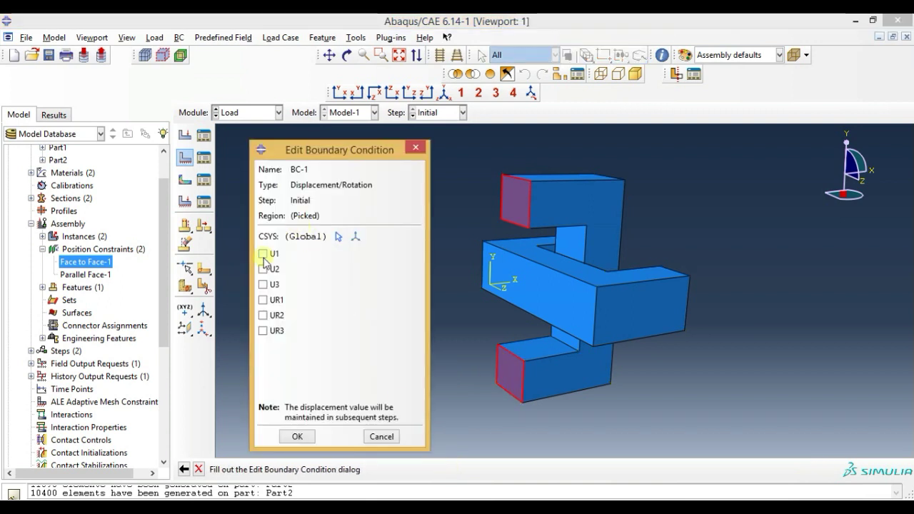
click(263, 254)
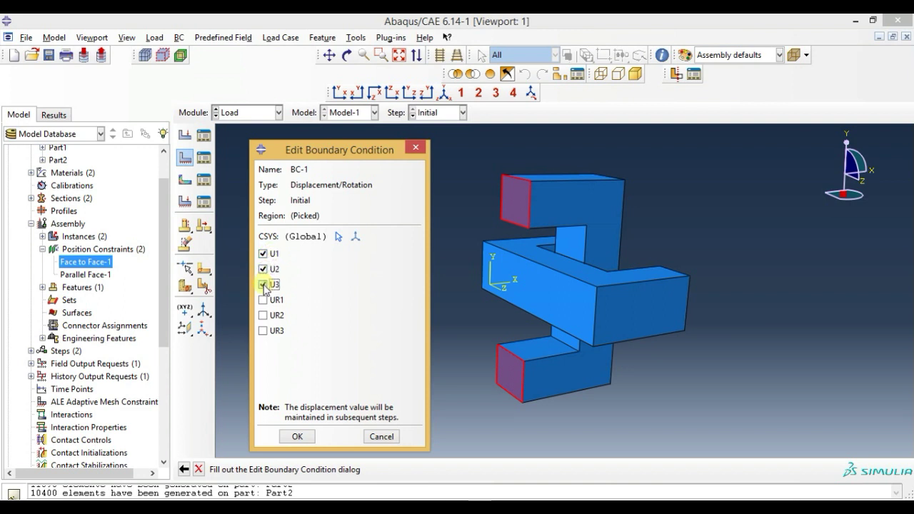
click(301, 437)
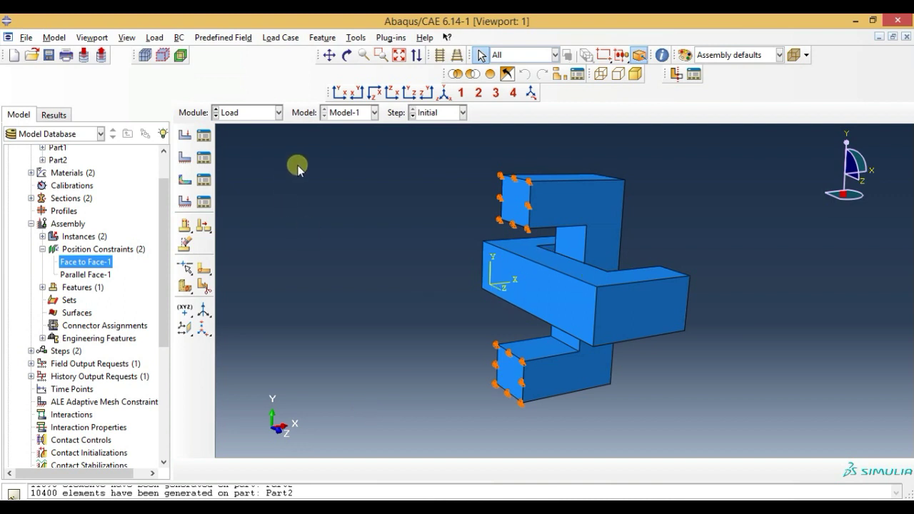
click(347, 56)
mouse_move(485, 279)
mouse_down()
mouse_move(526, 329)
mouse_move(588, 336)
mouse_up()
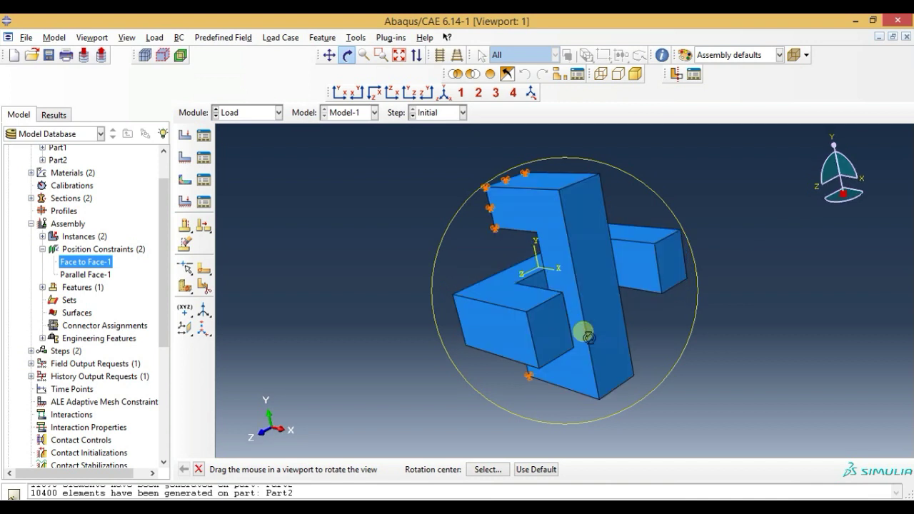
key(Escape)
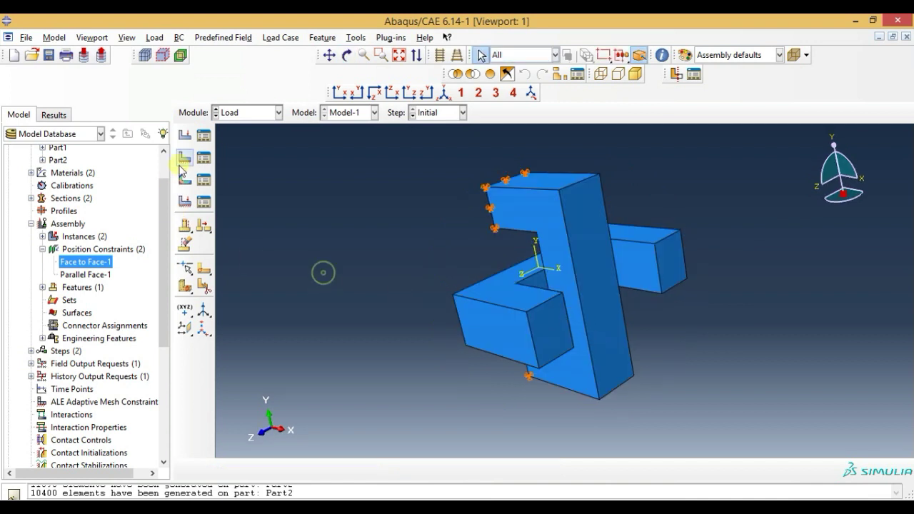
Step: Create Load-1, a Step-1 pressure of magnitude 100 on the other part's two end faces
click(187, 140)
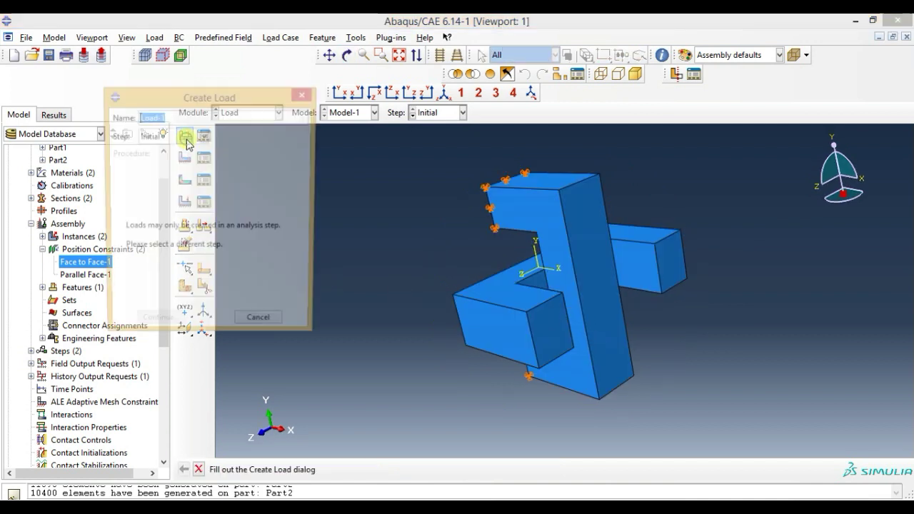
click(165, 142)
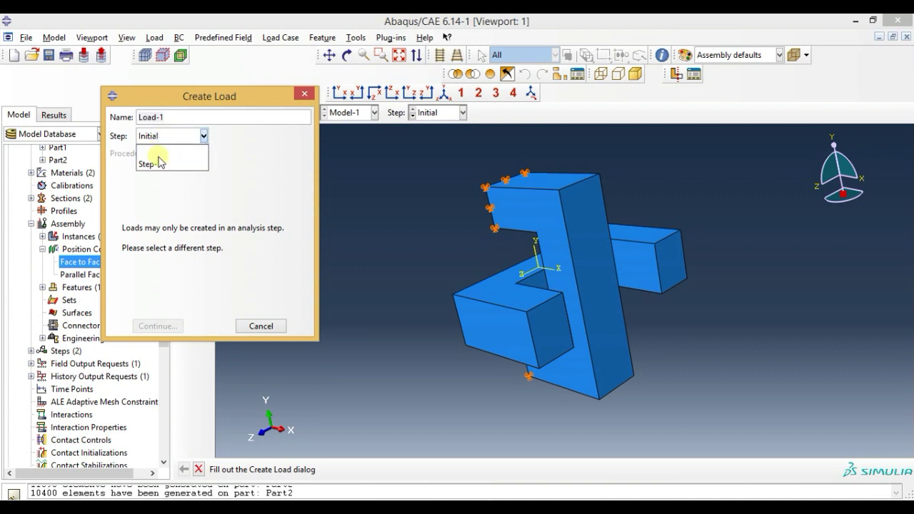
click(154, 165)
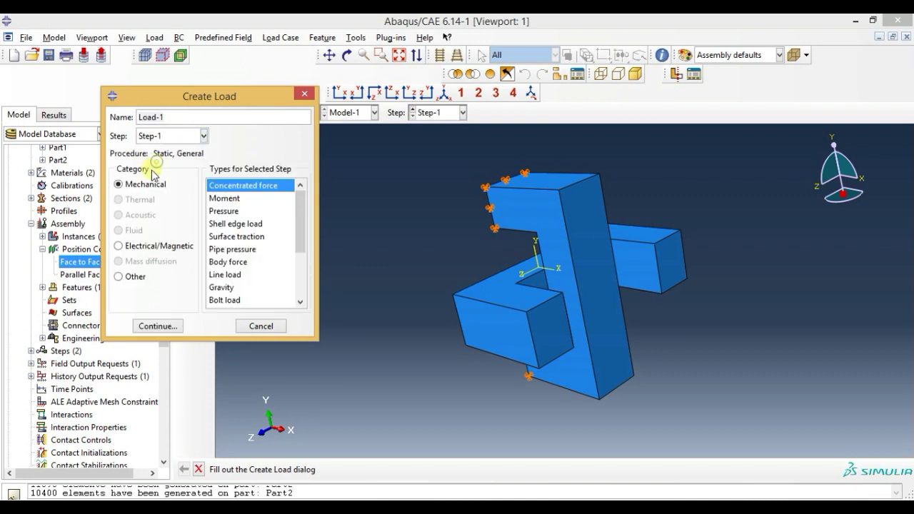
click(217, 212)
click(158, 326)
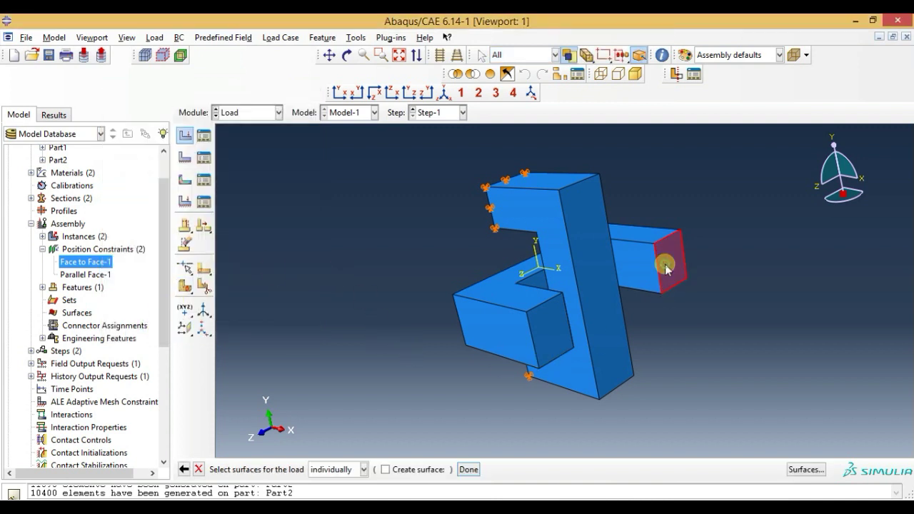
click(544, 335)
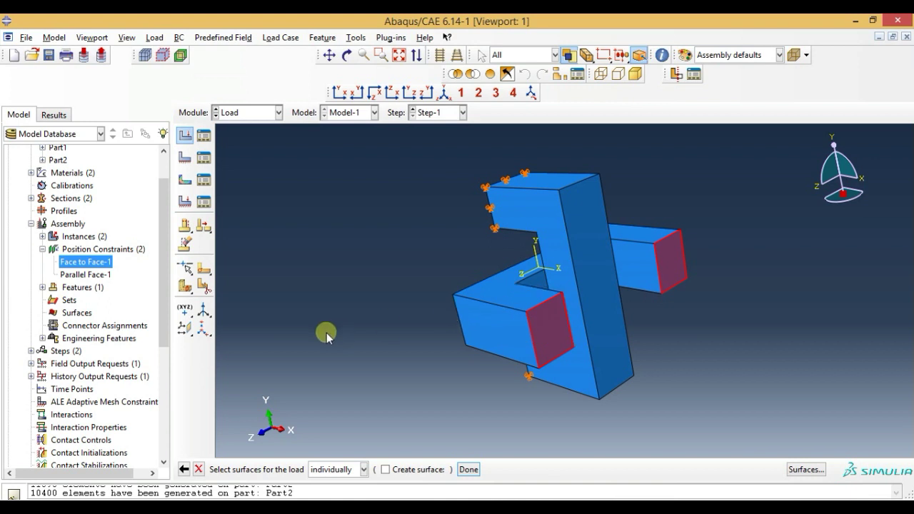
click(469, 469)
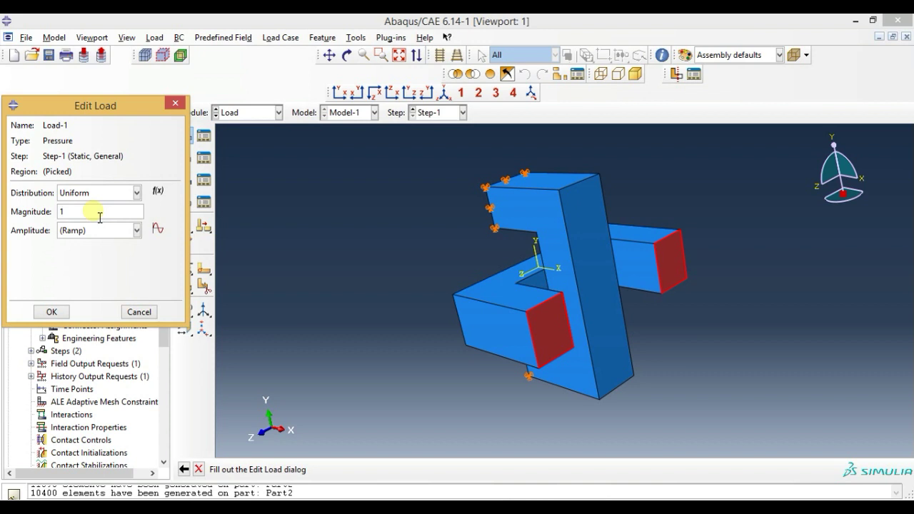
click(54, 313)
click(347, 55)
mouse_move(480, 259)
mouse_down()
mouse_move(527, 256)
mouse_move(547, 270)
mouse_up()
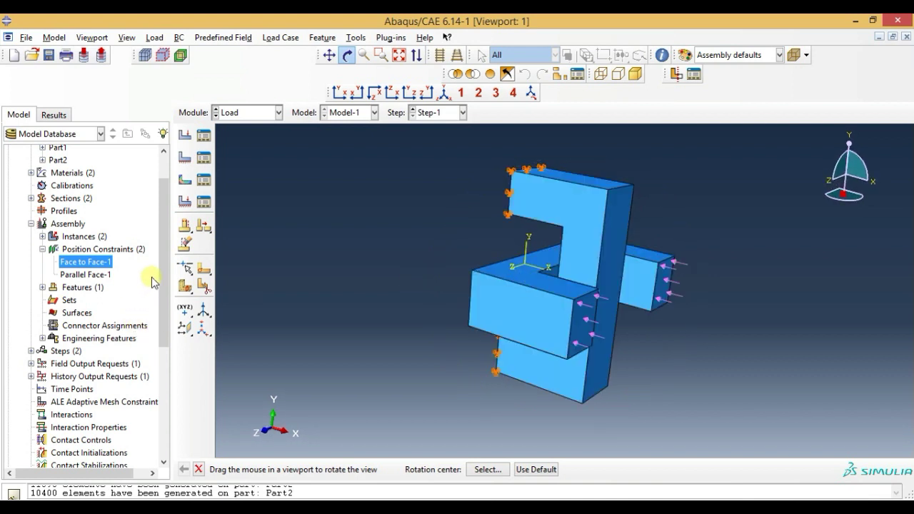
drag(163, 289, 158, 340)
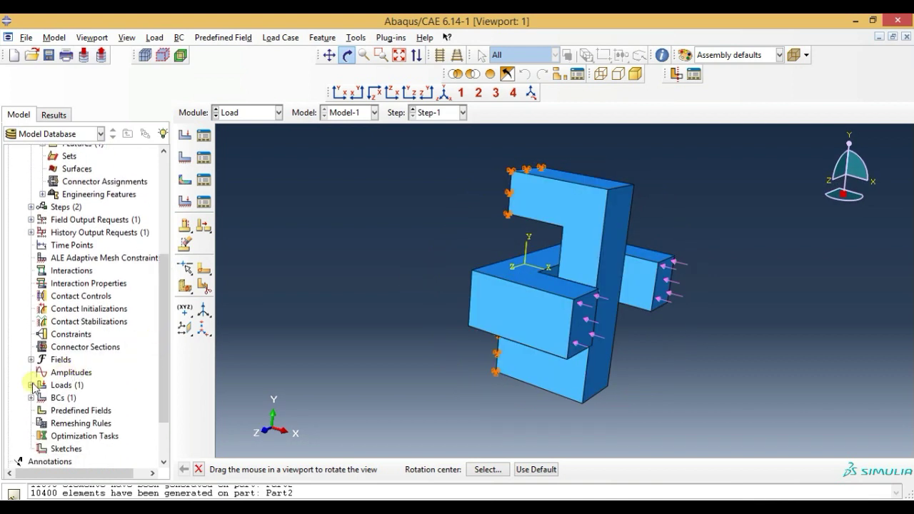
Step: Edit Load-1 to set its pressure magnitude to -100
click(31, 385)
right_click(63, 400)
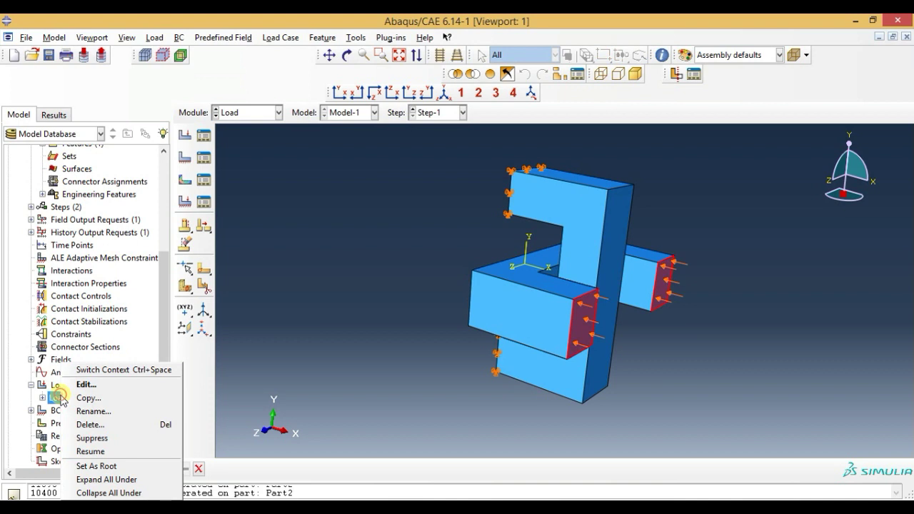
click(72, 384)
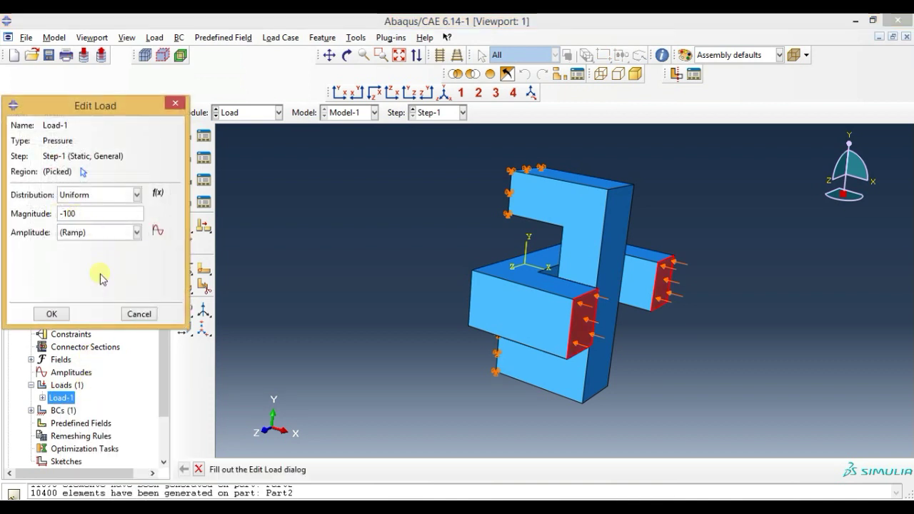
click(53, 314)
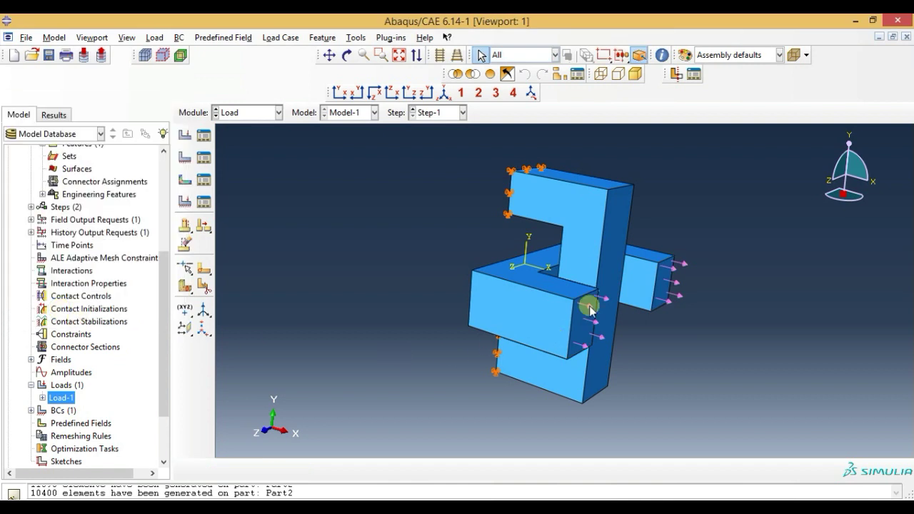
Step: Reset to isometric view and orbit the model to check the reversed pressure arrows
click(445, 95)
click(498, 317)
click(349, 246)
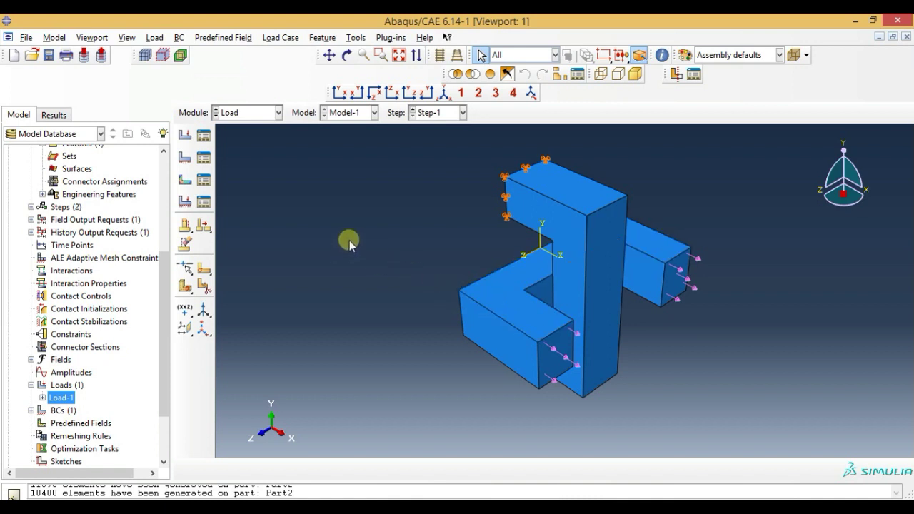
click(348, 56)
mouse_move(462, 310)
mouse_down()
mouse_move(577, 310)
mouse_move(504, 307)
mouse_move(554, 347)
mouse_move(543, 333)
mouse_up()
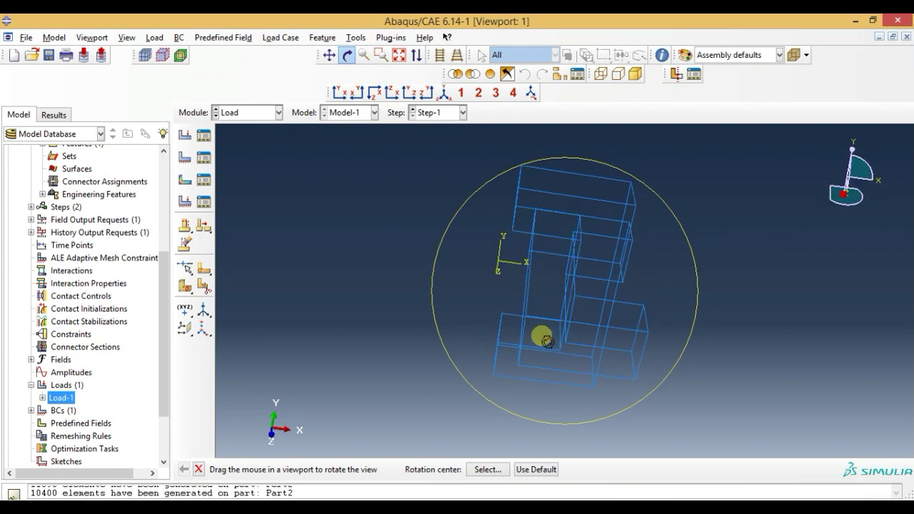
click(445, 96)
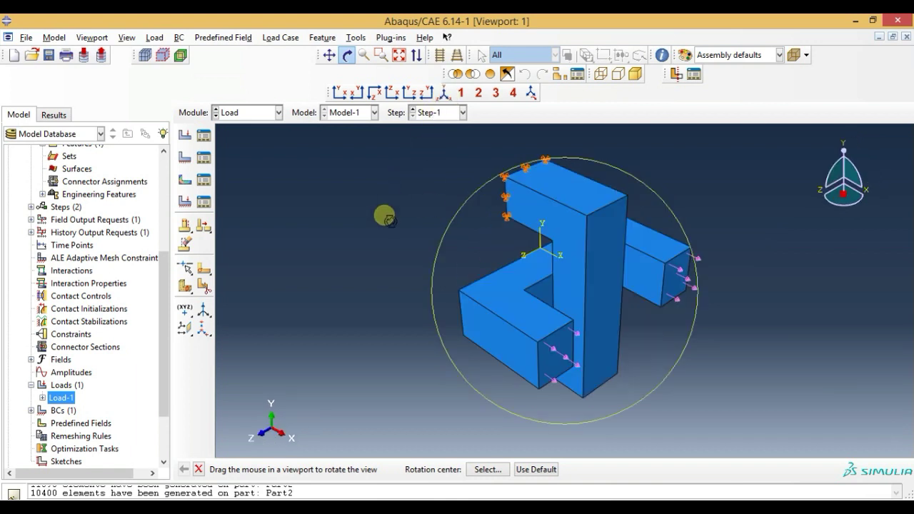
key(Escape)
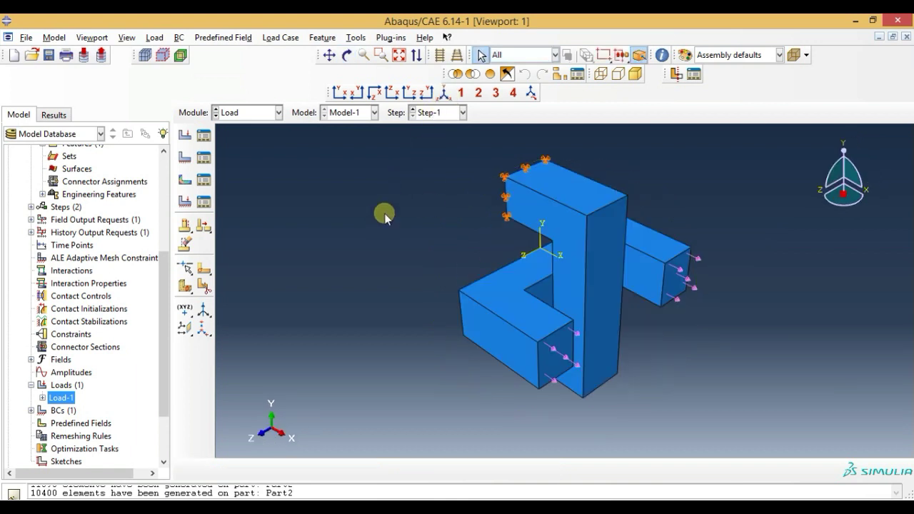
click(257, 114)
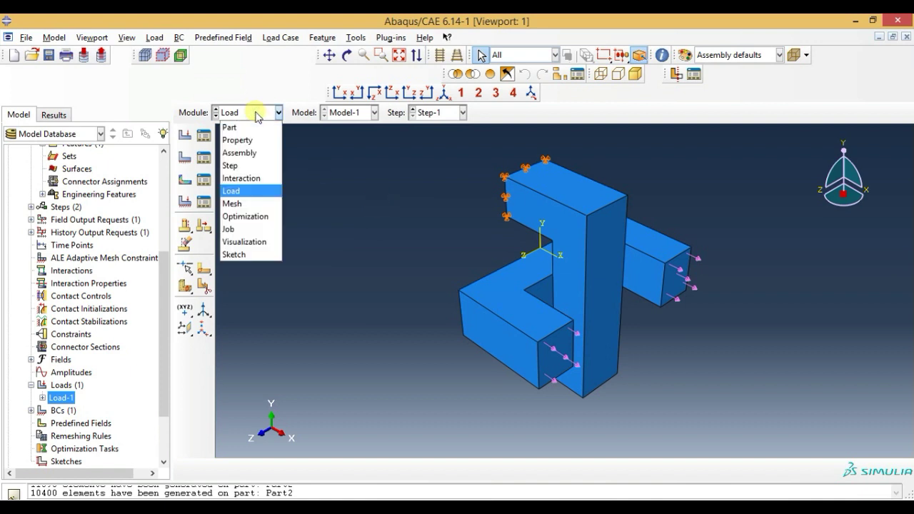
click(337, 226)
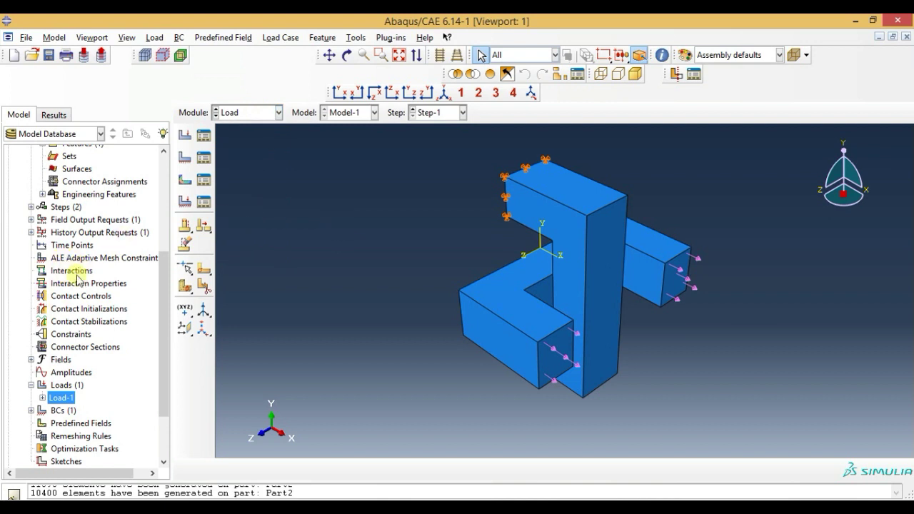
Step: Open Find Contact Pairs from the Interactions tree entry and move its window aside
click(72, 271)
right_click(78, 273)
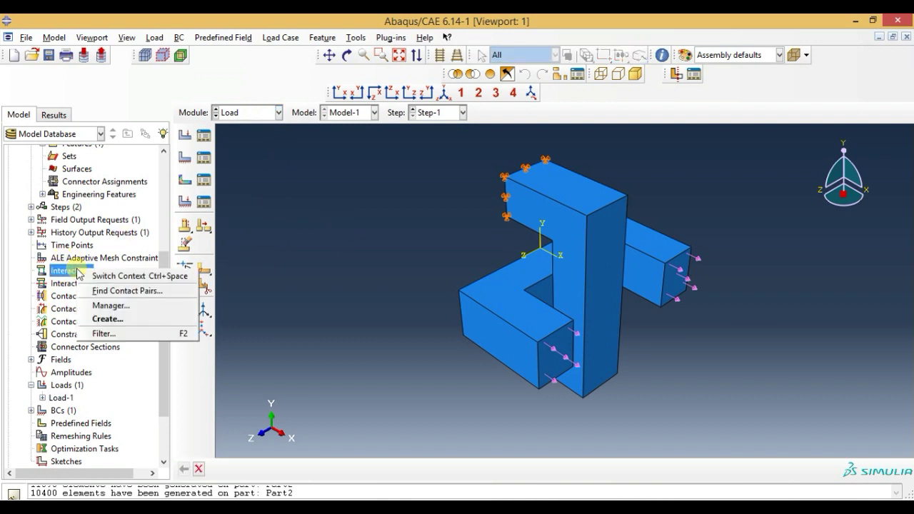
click(129, 291)
drag(579, 433, 450, 413)
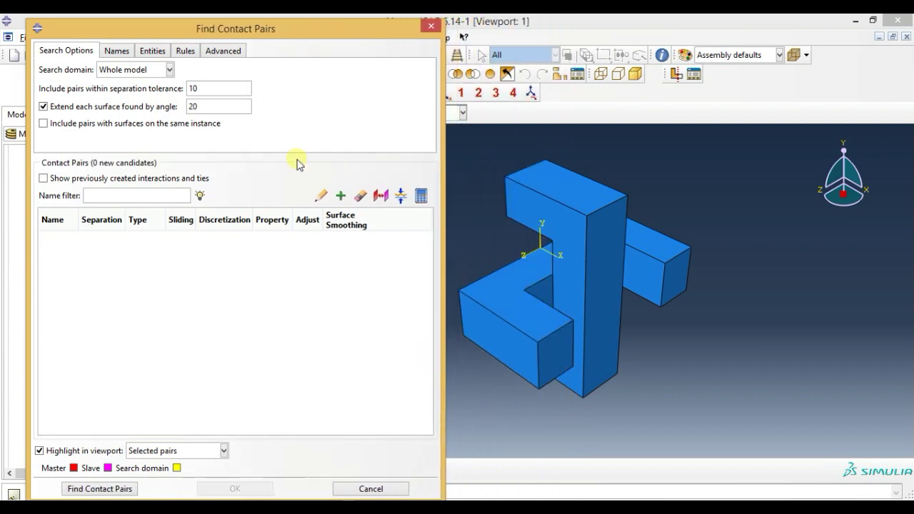
drag(271, 32, 269, 27)
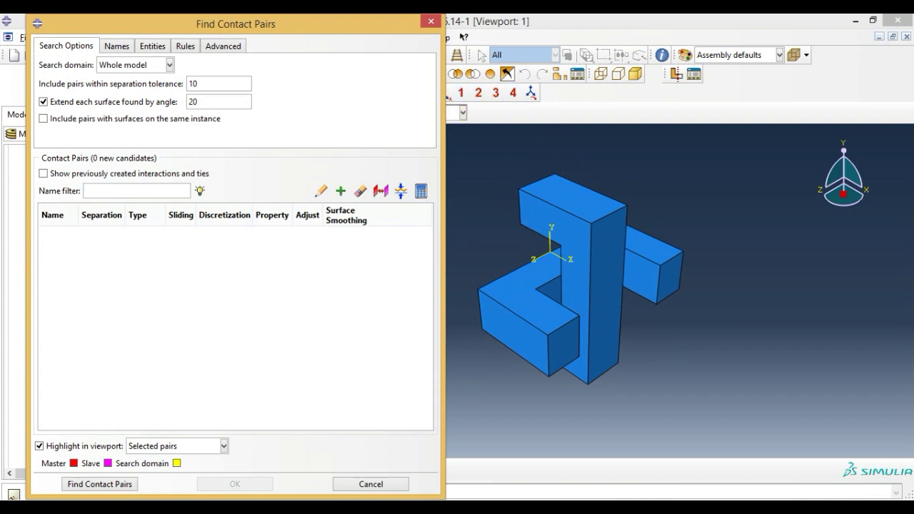
drag(371, 30, 287, 29)
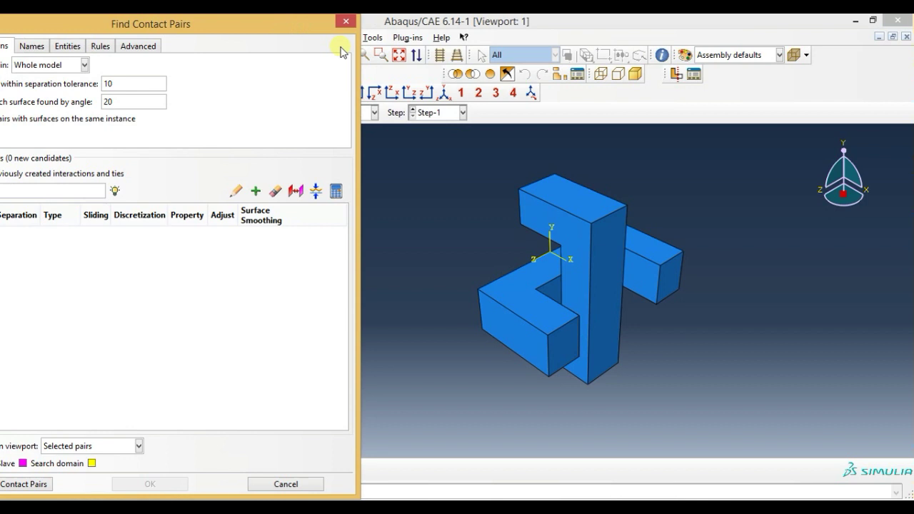
scroll(525, 218, down, 2)
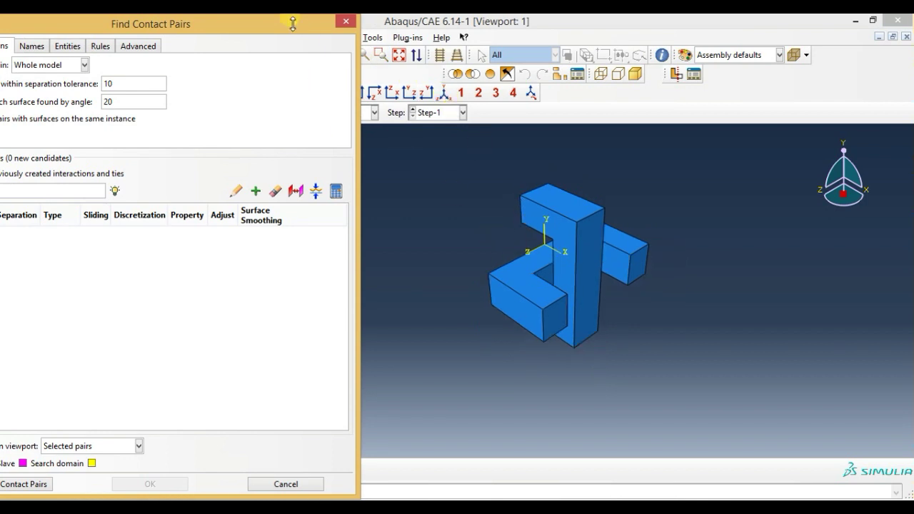
drag(293, 24, 232, 30)
Step: Shift the model across the viewport, then recentre the contact pair window
click(348, 56)
mouse_move(596, 321)
mouse_down()
mouse_move(475, 258)
mouse_move(680, 277)
mouse_up()
mouse_move(443, 243)
mouse_down()
mouse_move(453, 245)
mouse_move(462, 289)
mouse_move(490, 267)
mouse_up()
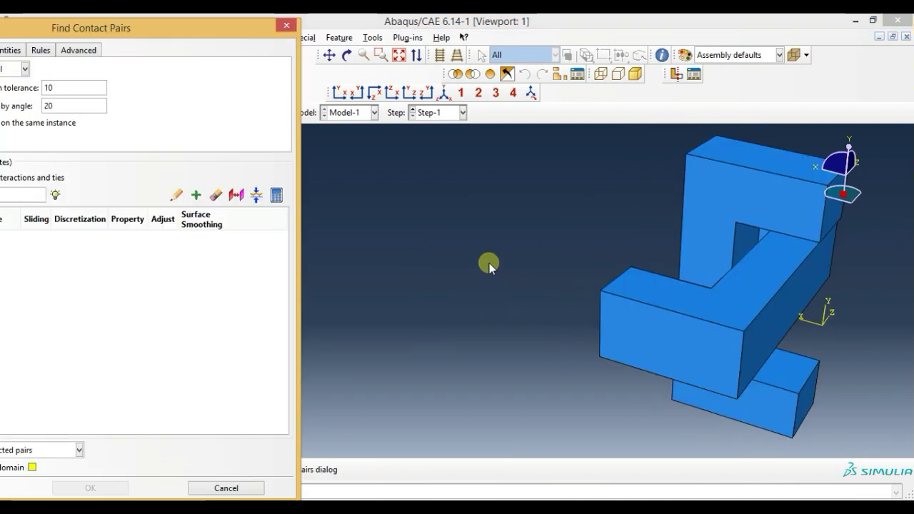
scroll(561, 276, down, 3)
scroll(590, 283, up, 1)
scroll(589, 283, up, 1)
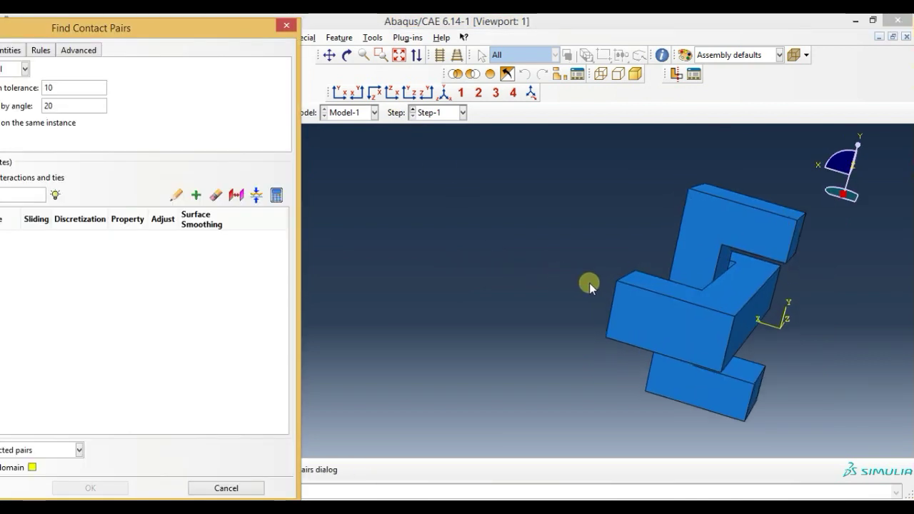
mouse_move(180, 28)
mouse_down()
mouse_move(281, 43)
mouse_move(437, 25)
mouse_up()
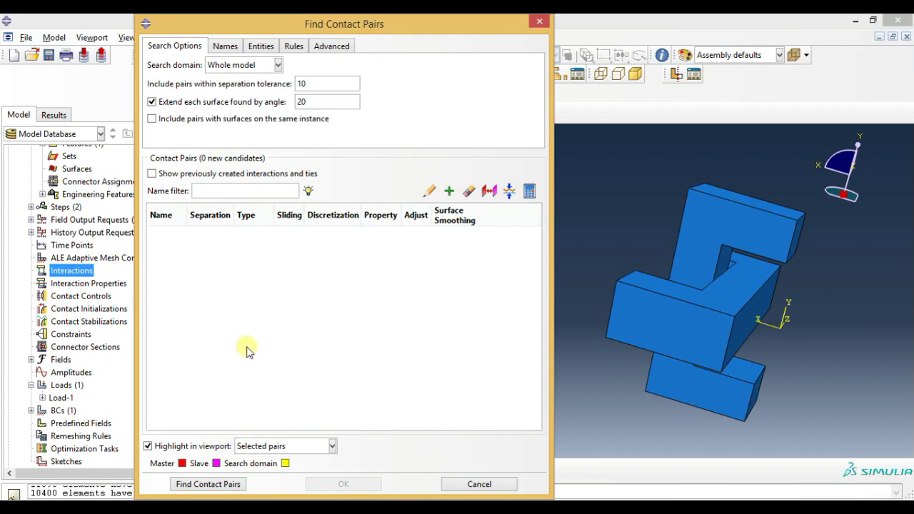
Step: Search the whole model and preview candidate pair CP-1's master and slave surfaces
click(219, 486)
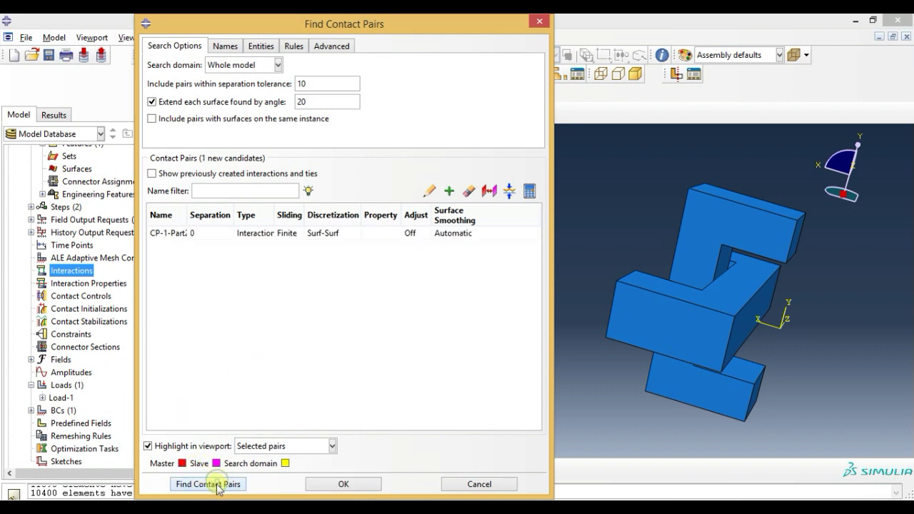
click(164, 236)
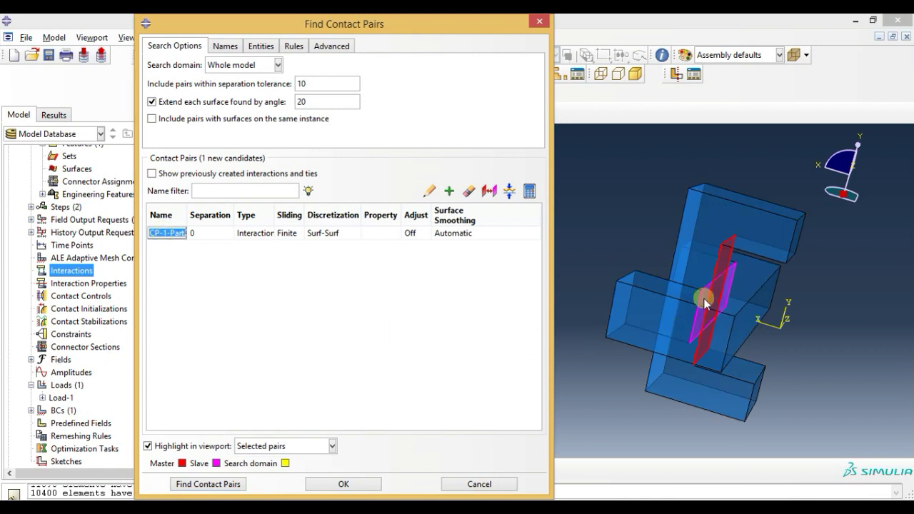
scroll(704, 299, up, 2)
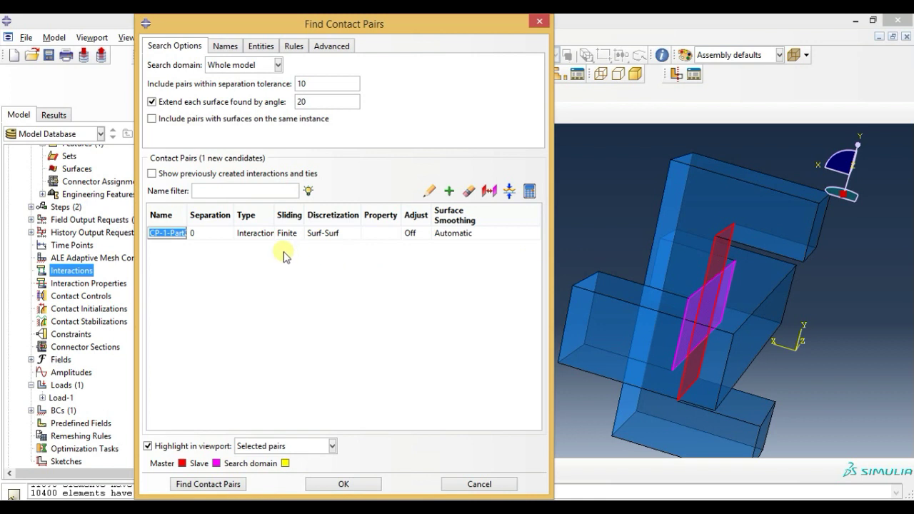
click(384, 234)
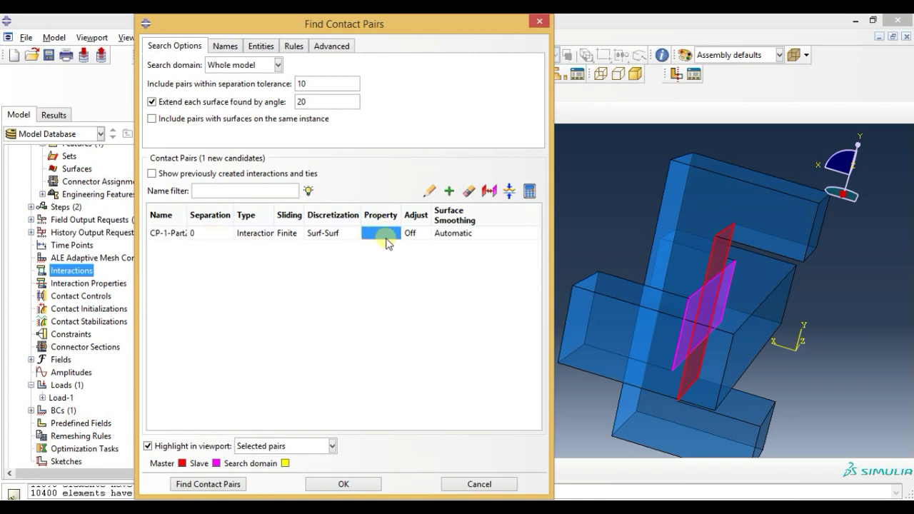
Step: Create the CP-1 interaction with new property IntProp-1: frictionless tangential, hard normal contact
right_click(382, 238)
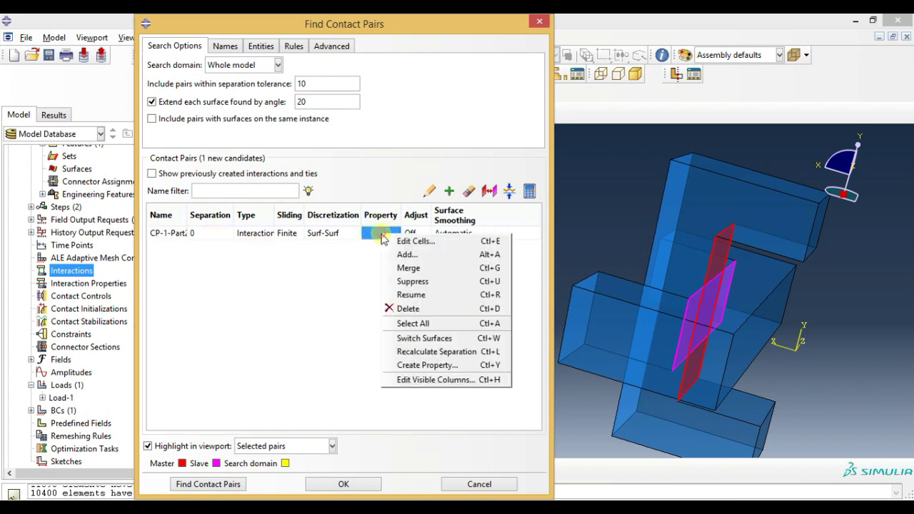
click(423, 243)
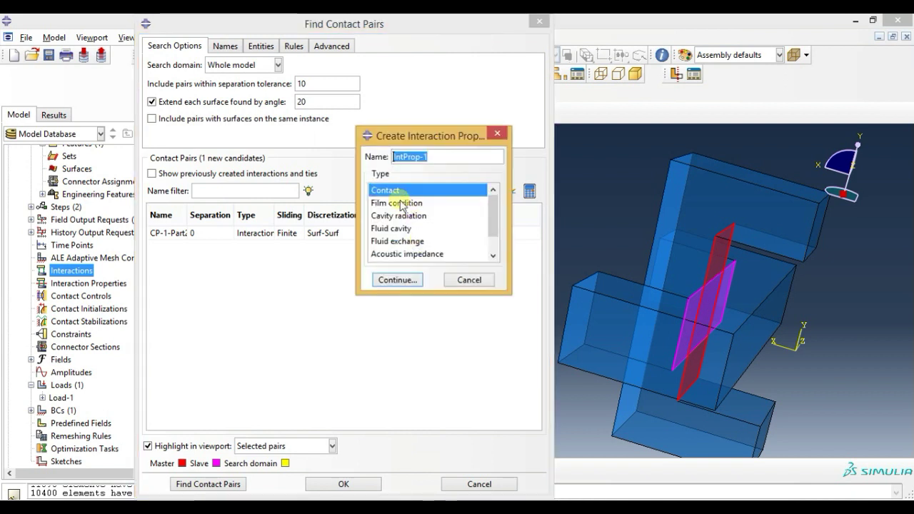
click(397, 280)
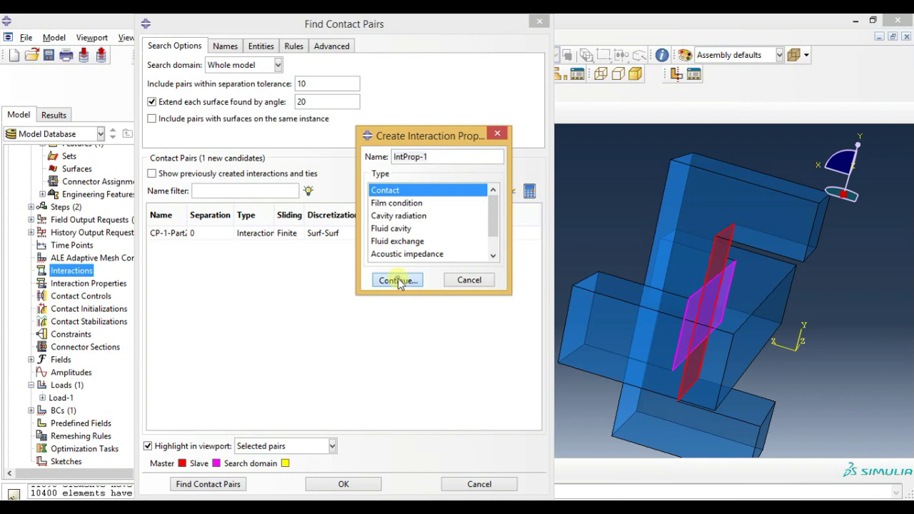
click(134, 149)
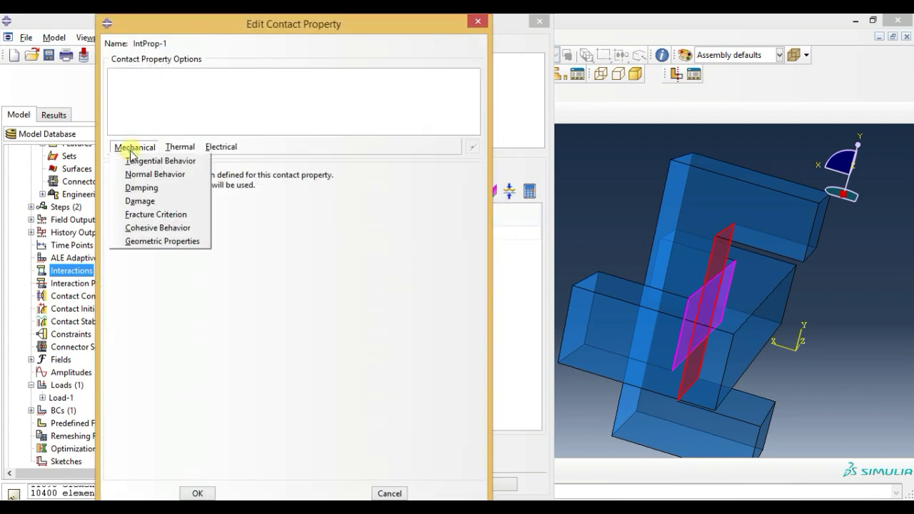
click(132, 161)
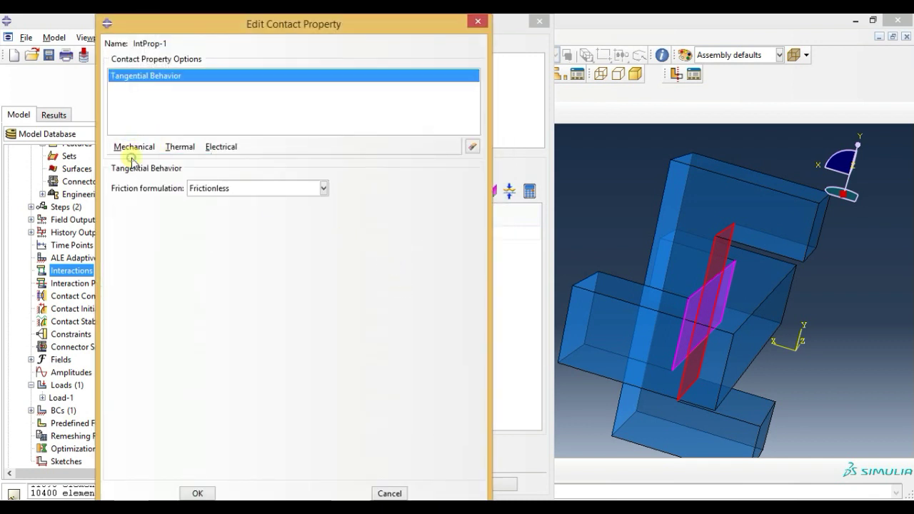
click(219, 190)
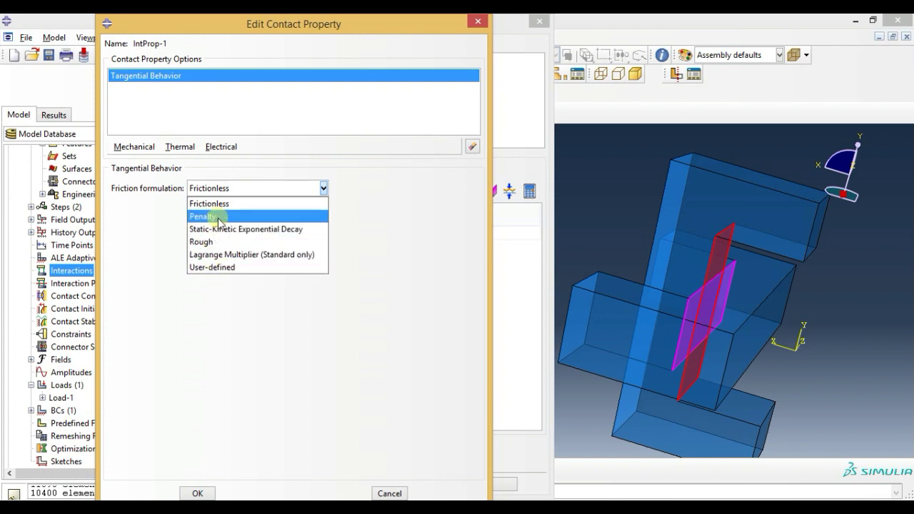
click(210, 205)
click(137, 147)
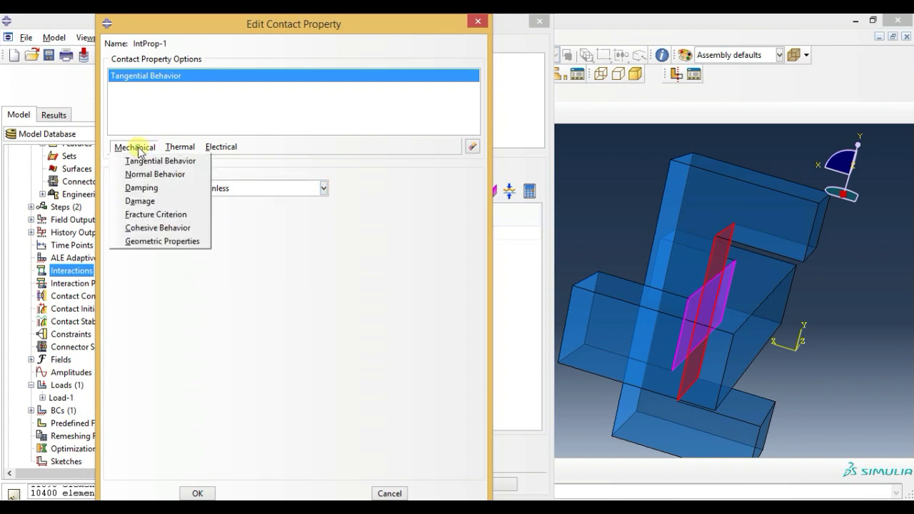
click(143, 174)
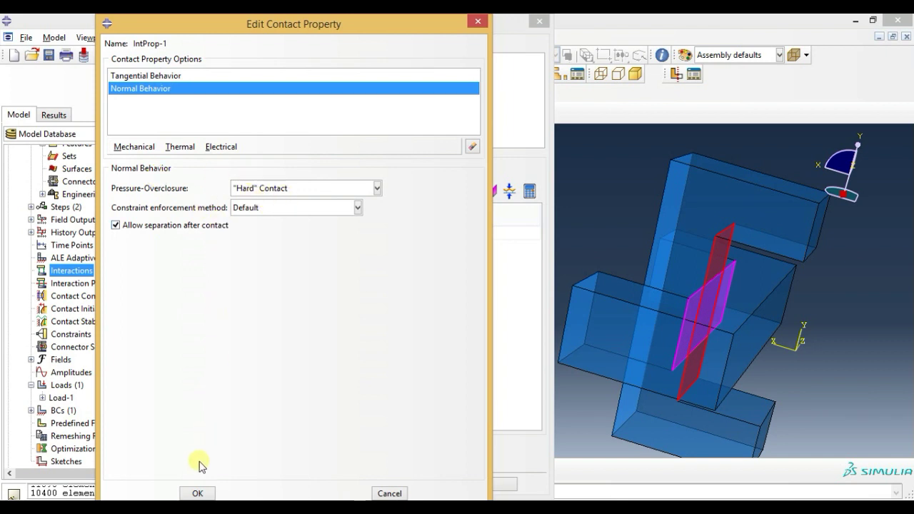
click(198, 493)
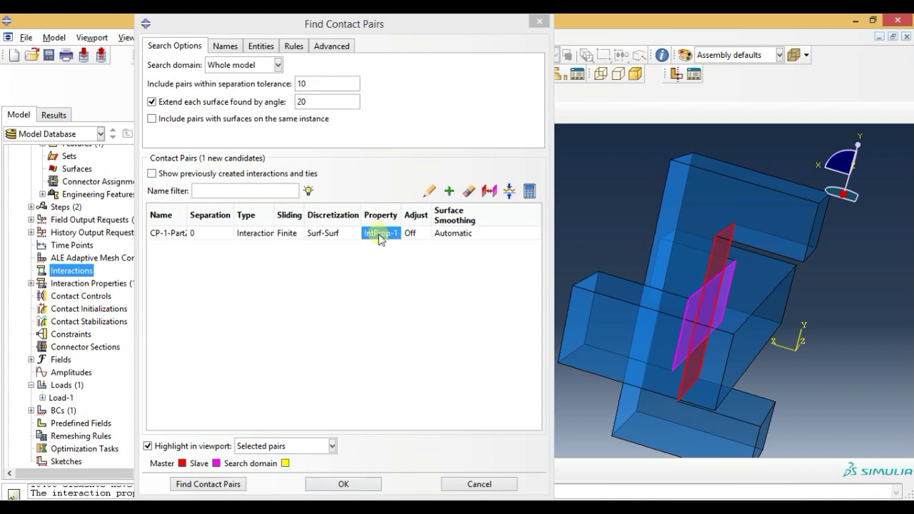
click(335, 485)
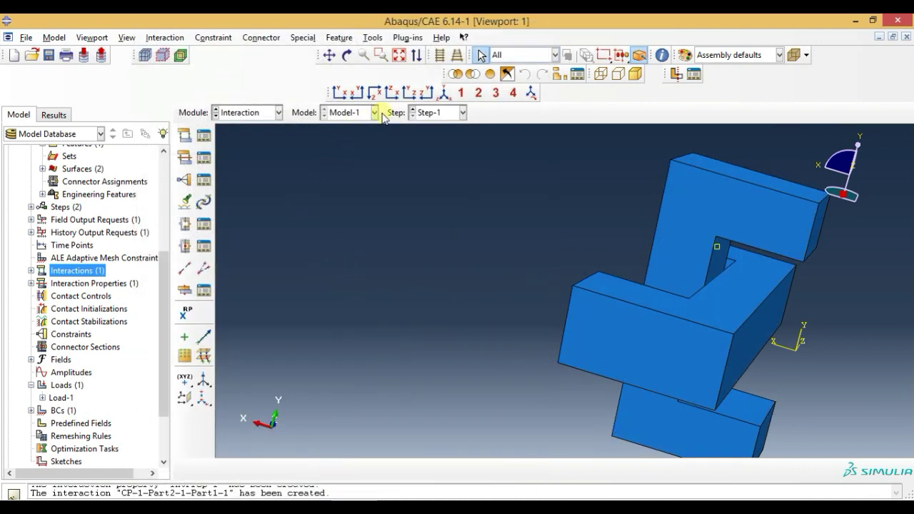
Step: Start a tie constraint with surface CP-1-Part1-1 as the master surface
click(445, 94)
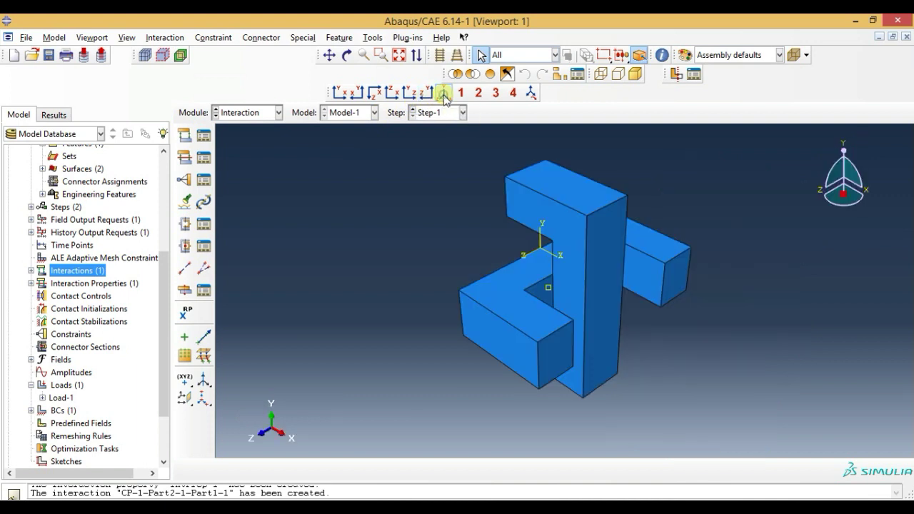
click(187, 183)
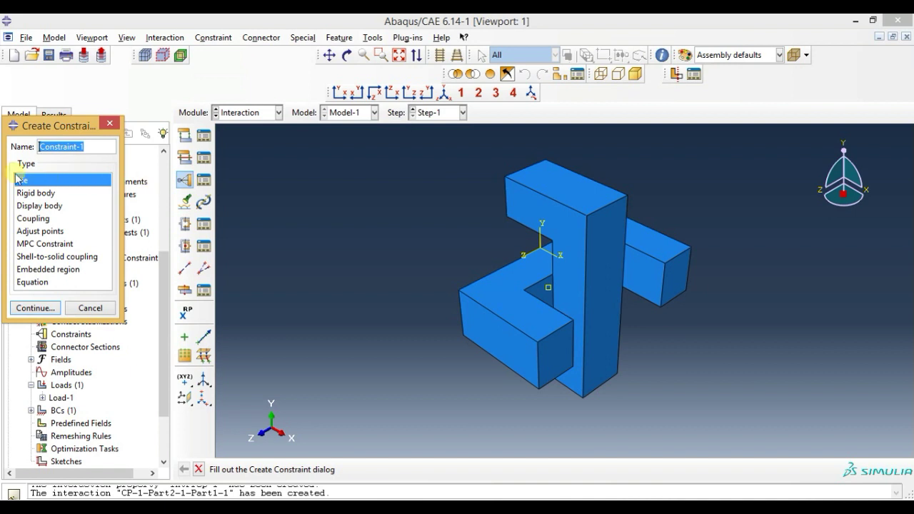
click(36, 308)
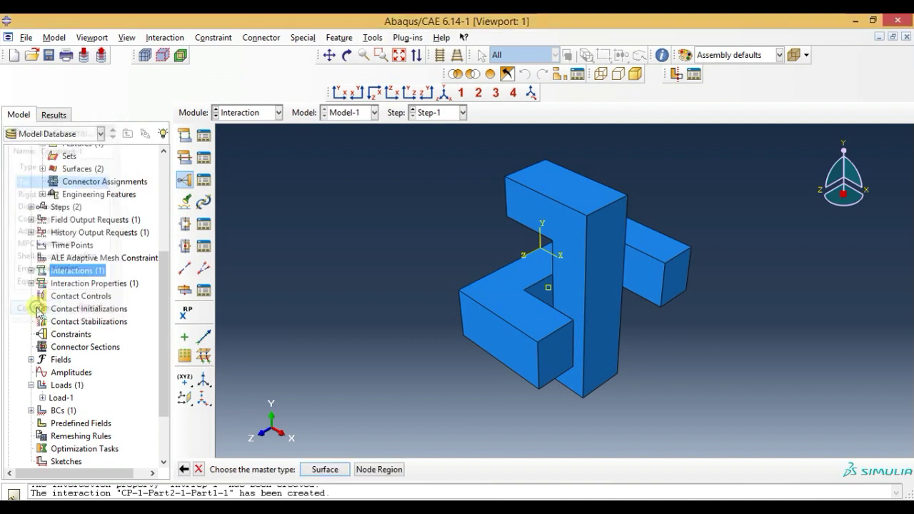
click(323, 469)
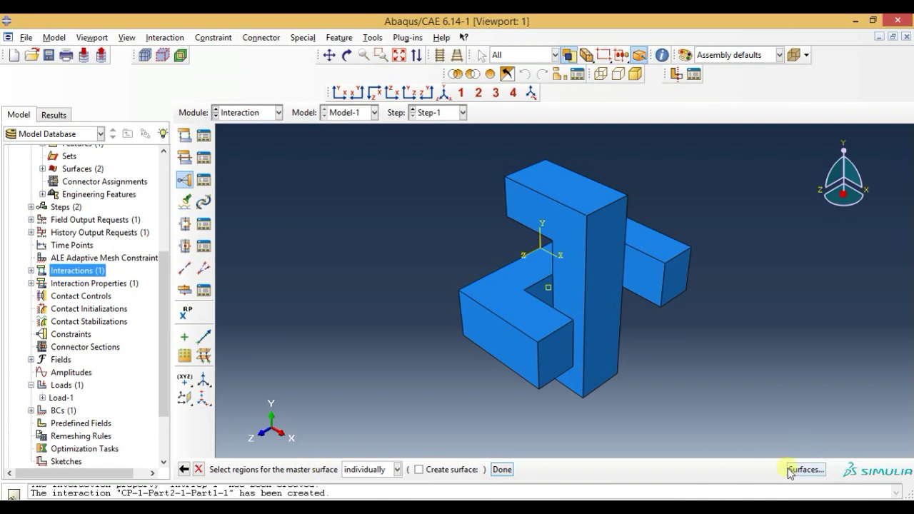
click(805, 470)
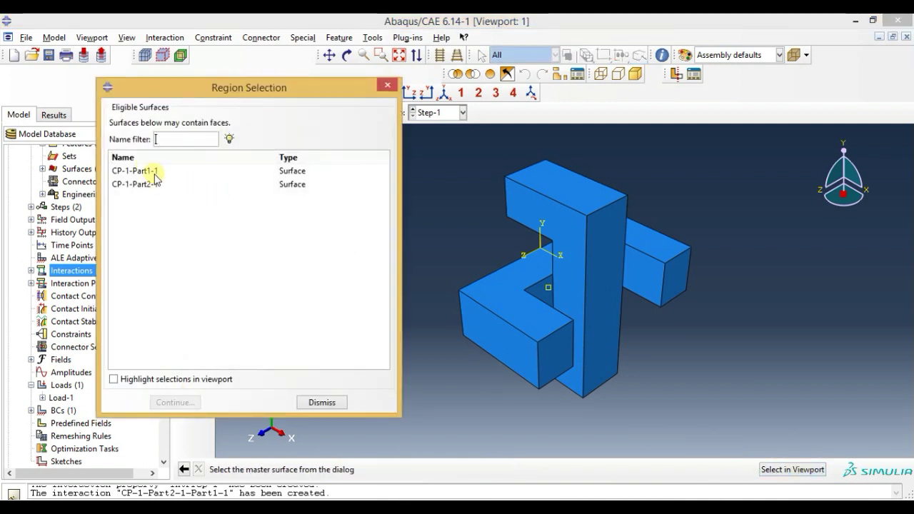
scroll(541, 193, down, 1)
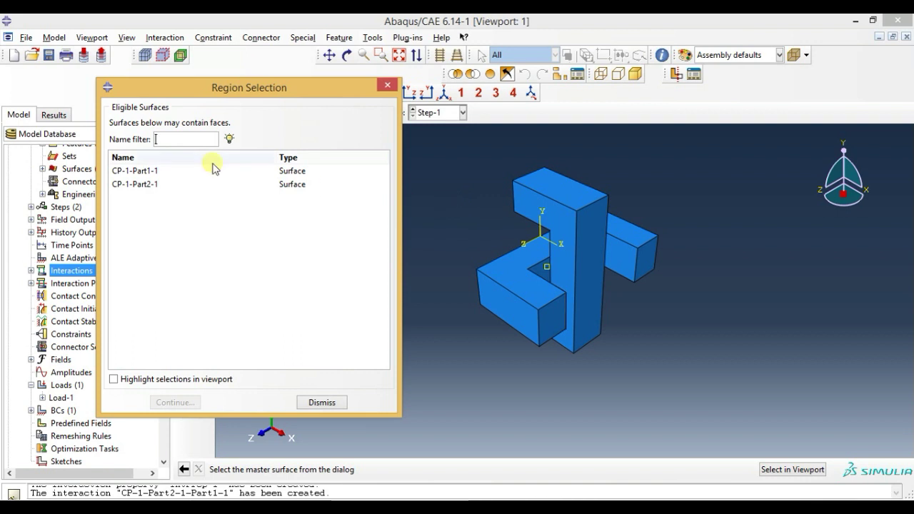
click(150, 171)
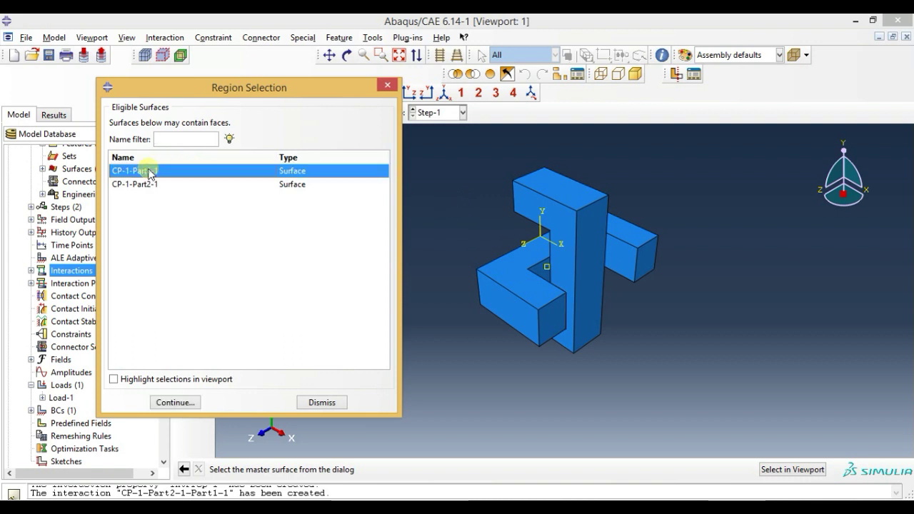
click(114, 379)
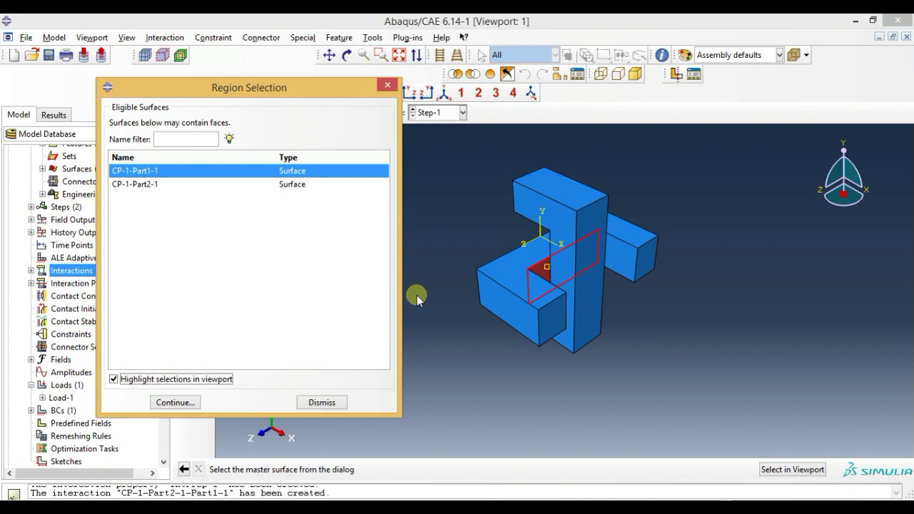
click(190, 403)
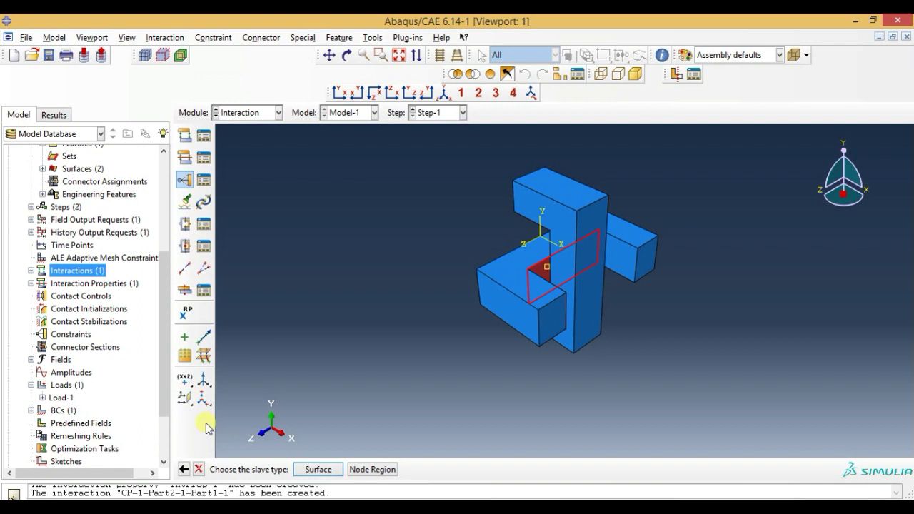
Step: Use CP-1-Part2-1 as slave with analysis-default discretization and create Constraint-1
click(320, 470)
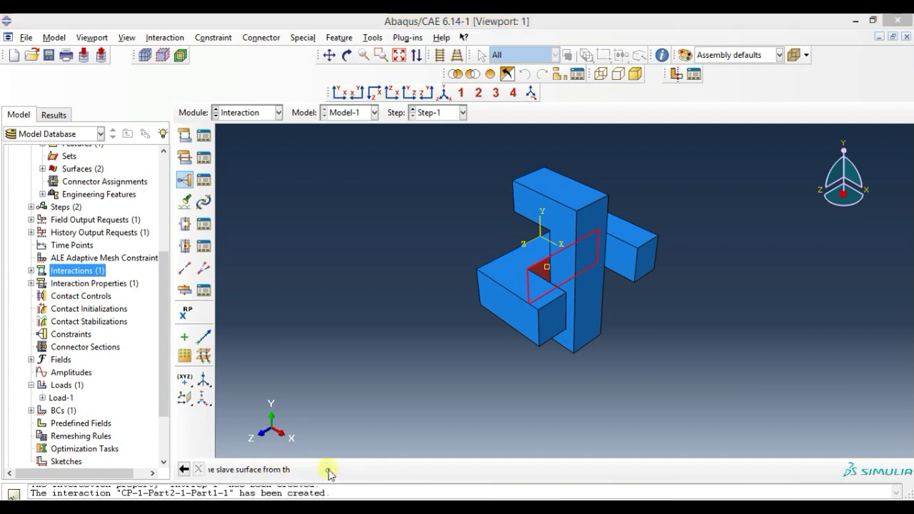
click(156, 186)
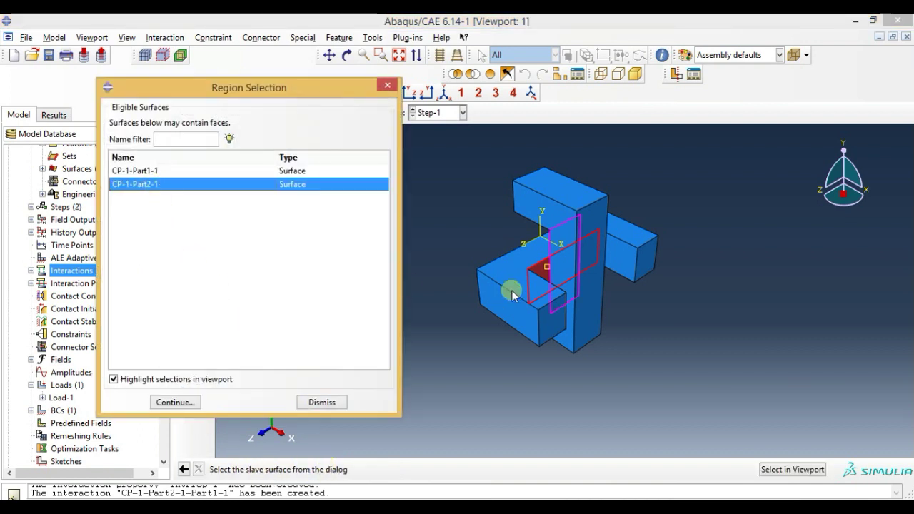
click(179, 404)
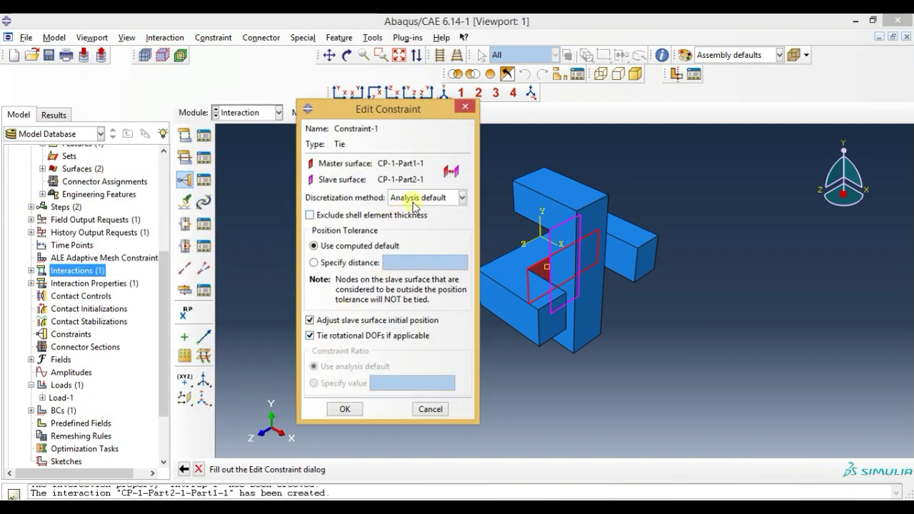
click(413, 202)
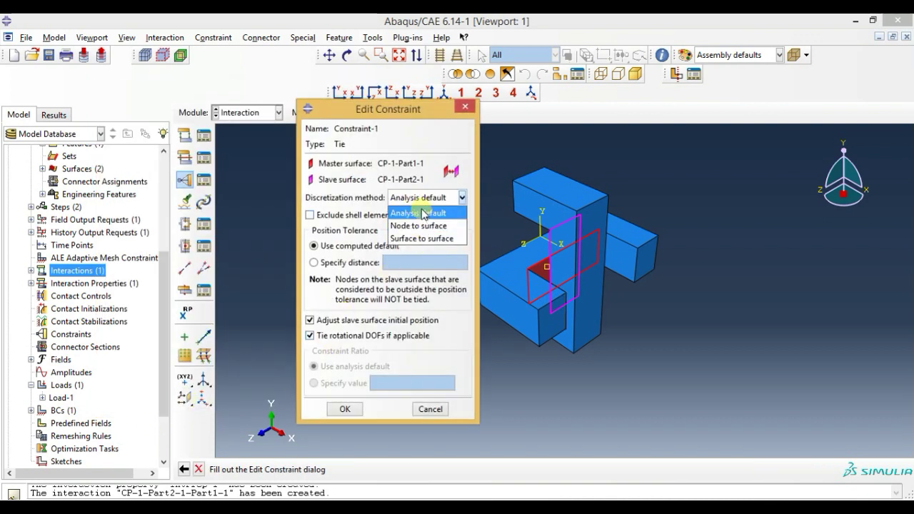
click(441, 213)
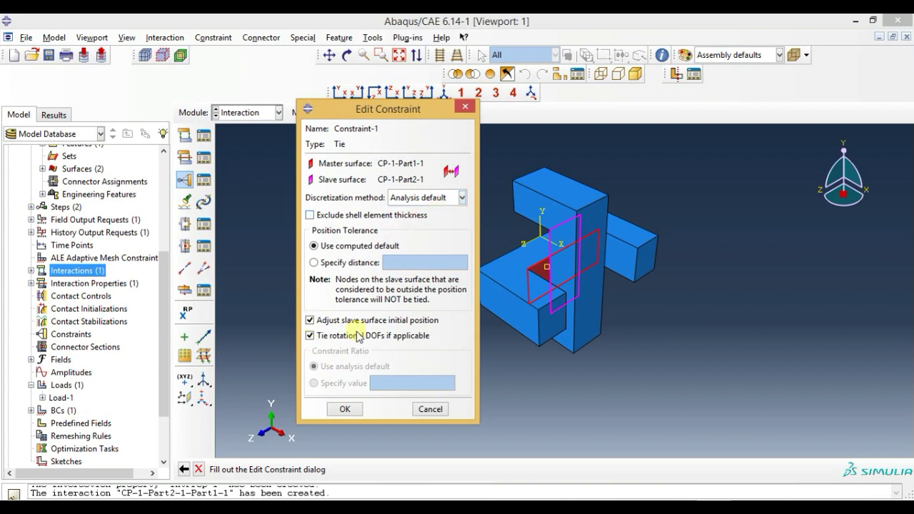
click(344, 412)
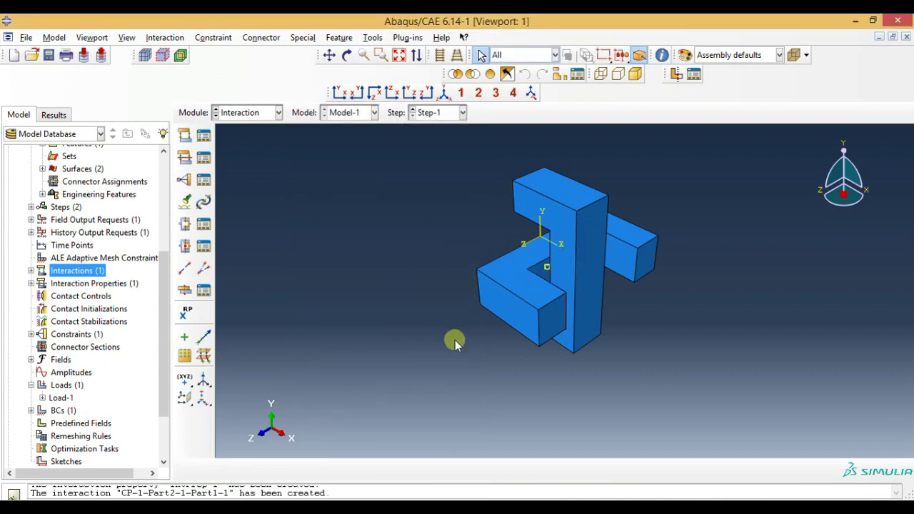
Step: Orbit the assembly, then return it to the isometric view
click(442, 93)
click(349, 56)
mouse_move(557, 300)
mouse_down()
mouse_move(531, 285)
mouse_move(521, 251)
mouse_move(593, 363)
mouse_move(668, 310)
mouse_up()
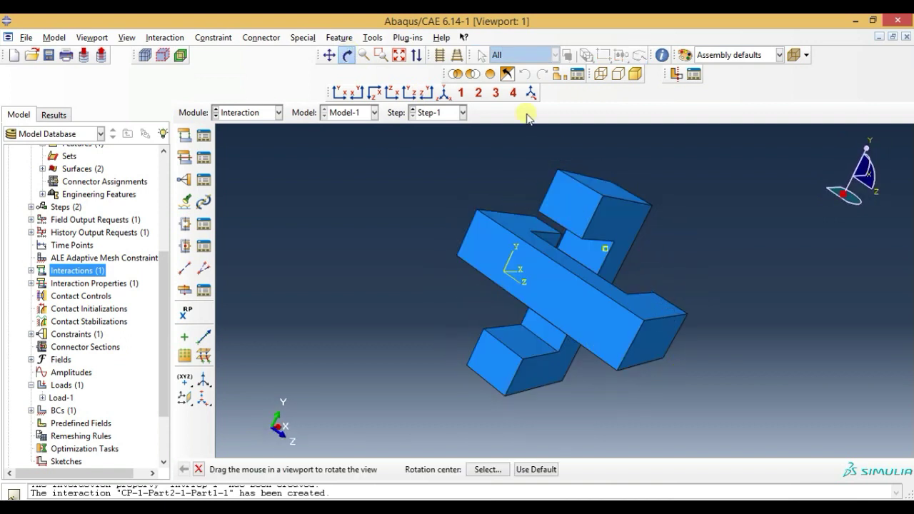
click(444, 93)
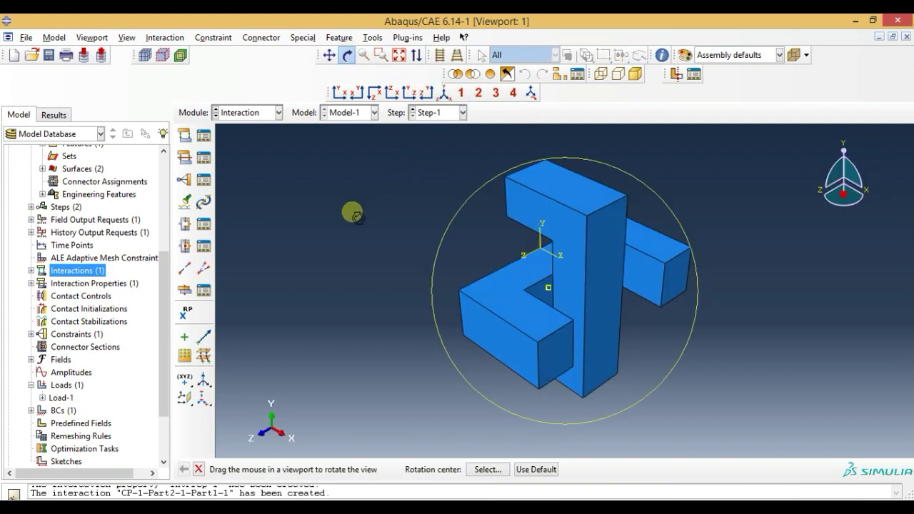
key(Escape)
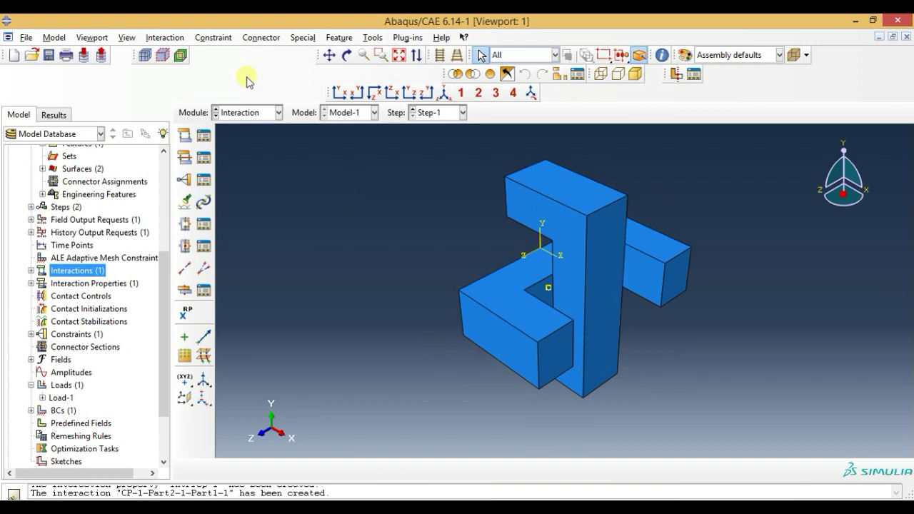
Step: Check the Load and Mesh modules, then switch to the Job module
click(254, 116)
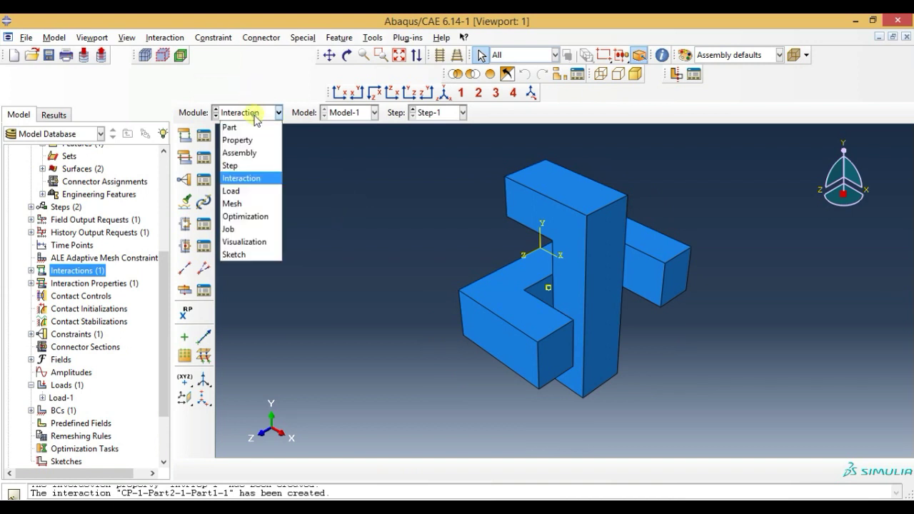
click(243, 193)
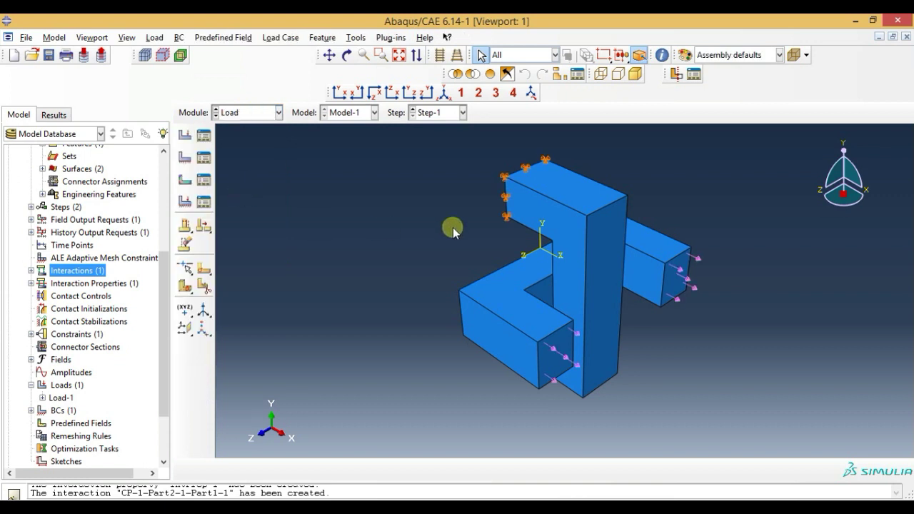
click(251, 113)
click(233, 204)
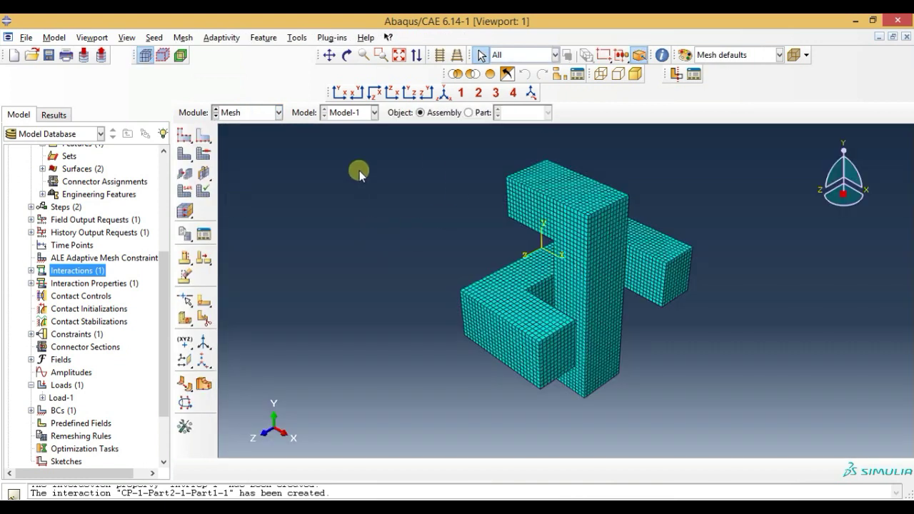
click(256, 113)
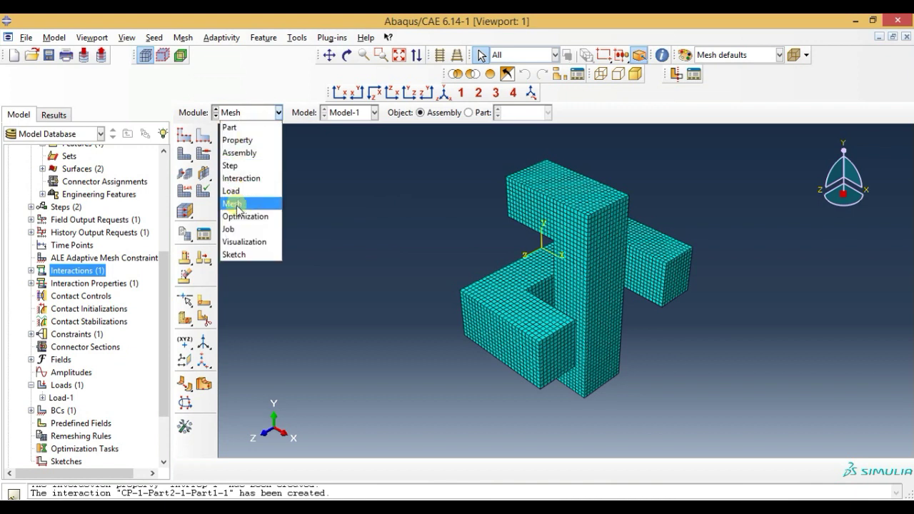
click(236, 228)
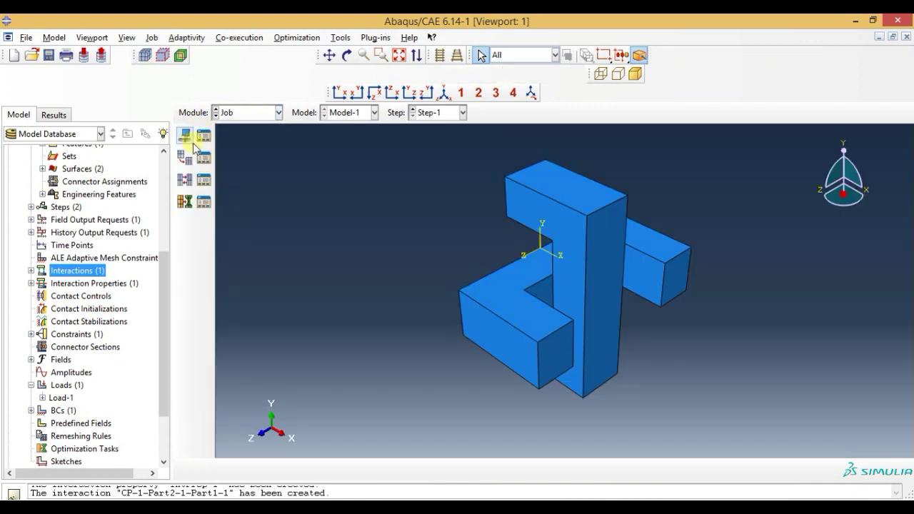
Step: Create job Job-189 for Model-1 with default settings
click(187, 140)
click(289, 168)
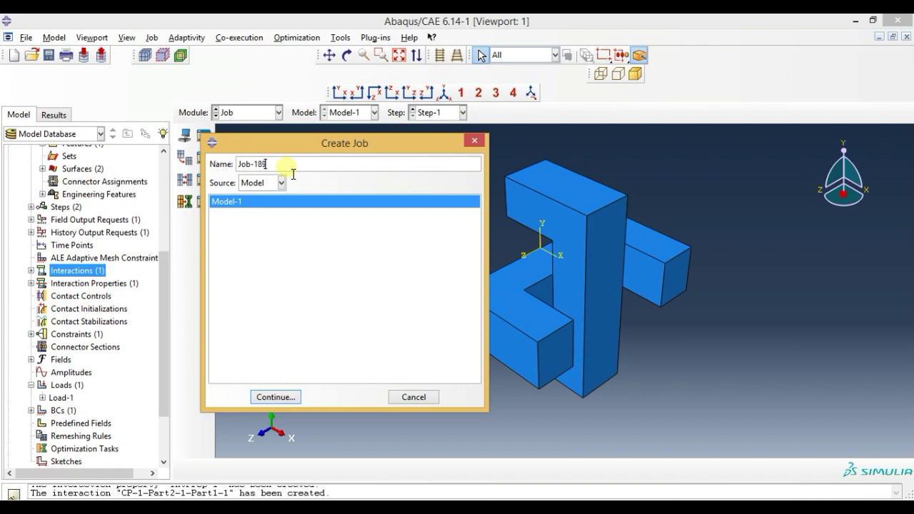
click(285, 405)
click(88, 466)
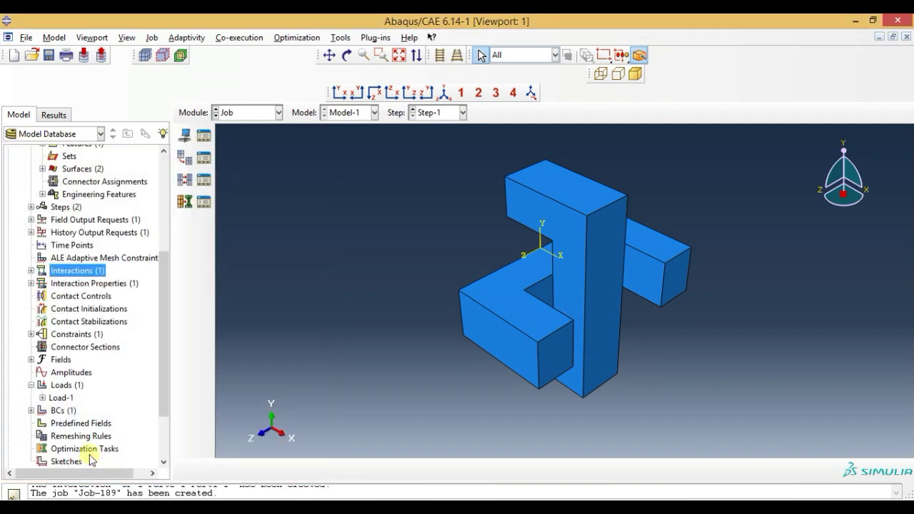
Step: Locate Job-189 under Jobs in the model tree and bring up its actions
drag(163, 286, 162, 372)
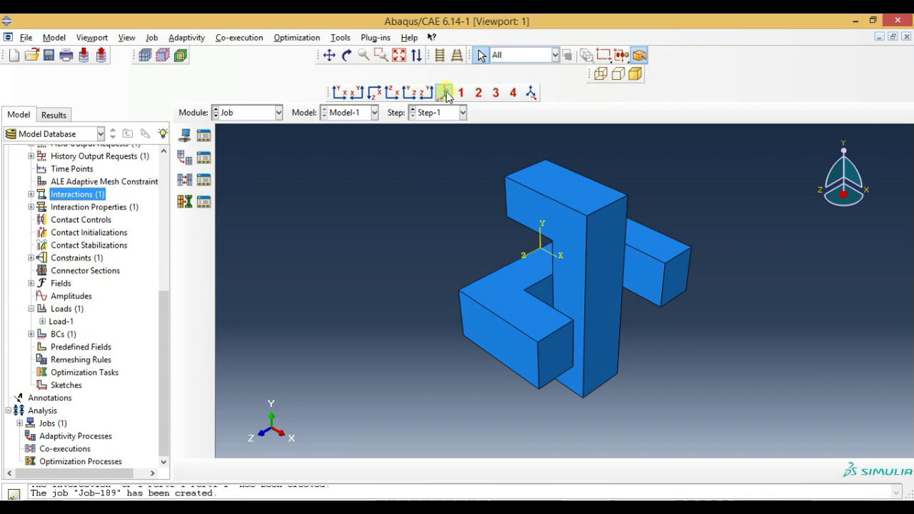
click(20, 423)
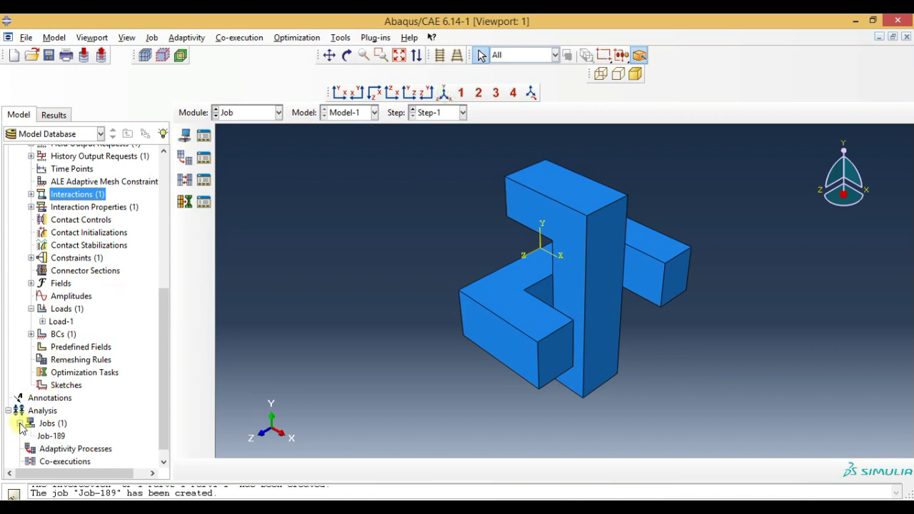
click(45, 424)
right_click(44, 436)
Step: Submit Job-189, allow overwriting previous job files, and wait until it completes
click(71, 429)
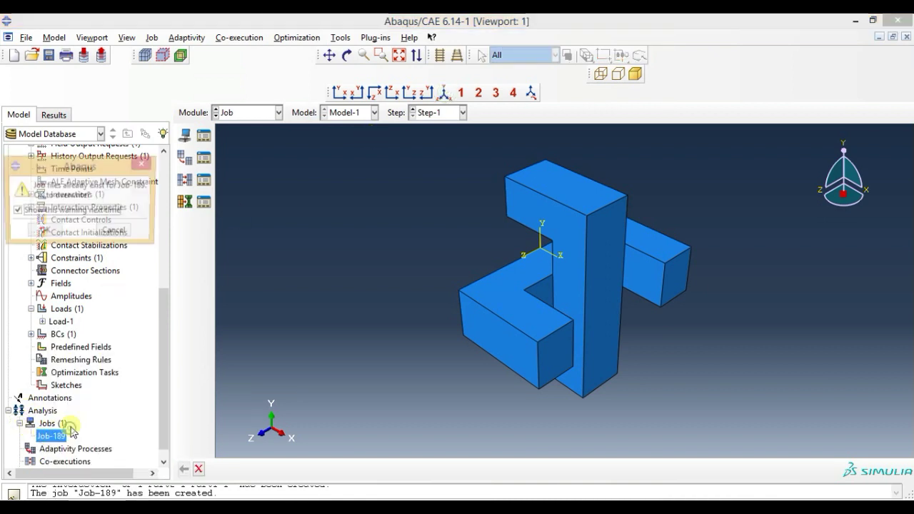
click(43, 232)
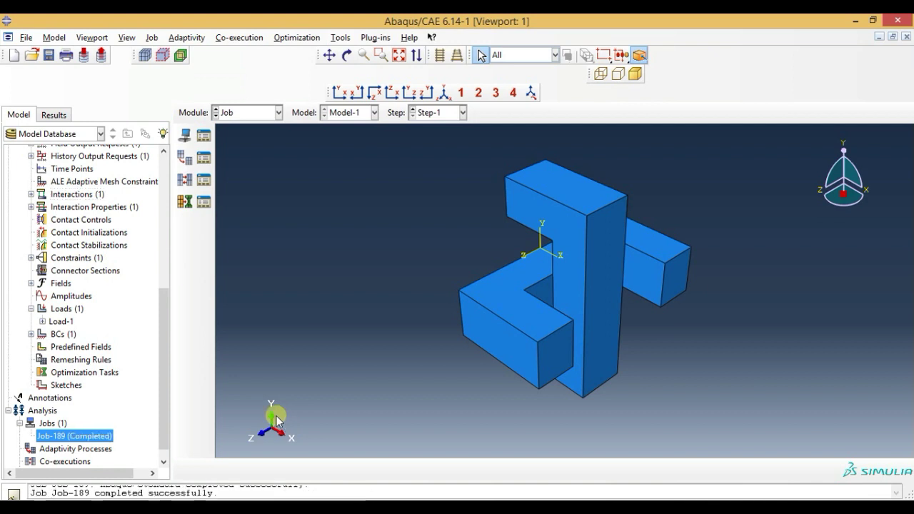
right_click(82, 441)
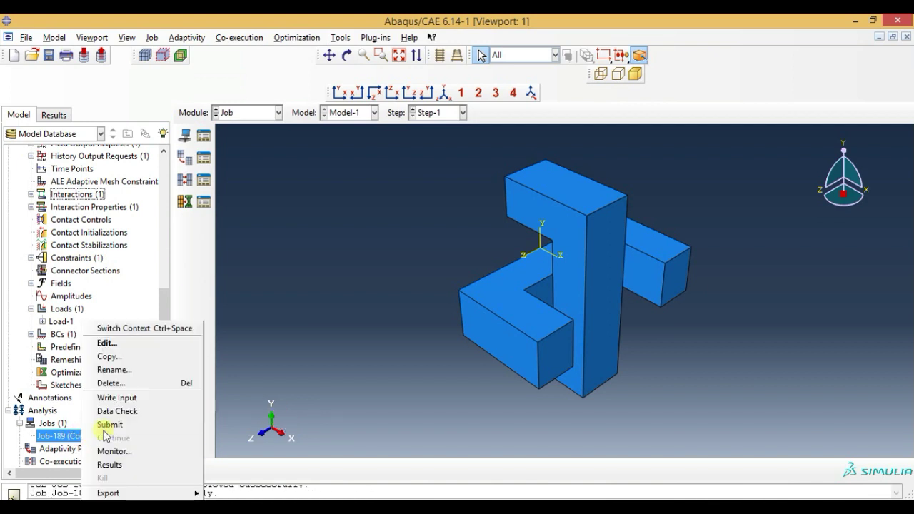
Step: Open Job-189's results in Visualization and inspect the meshed assembly, ending in isometric view
click(111, 462)
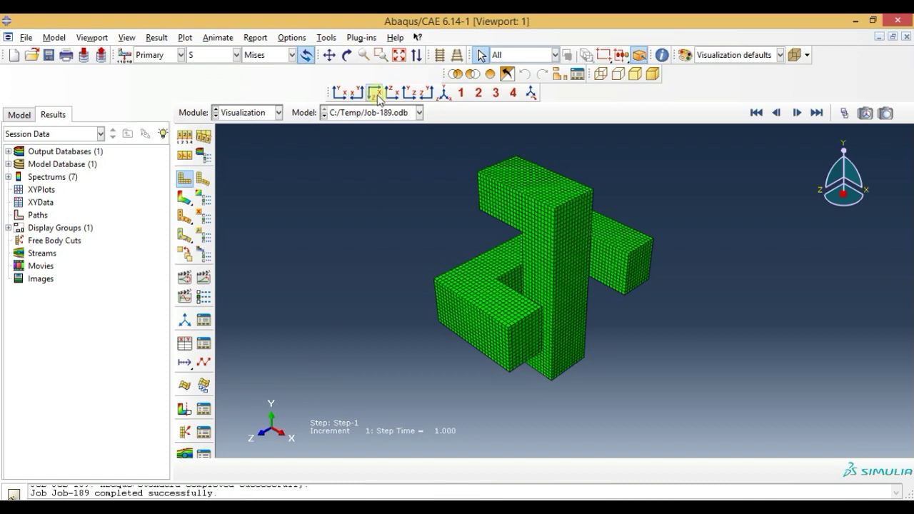
click(444, 93)
scroll(583, 310, up, 2)
click(348, 55)
mouse_move(490, 265)
mouse_down()
mouse_move(645, 335)
mouse_move(586, 250)
mouse_move(602, 260)
mouse_move(435, 256)
mouse_move(547, 331)
mouse_move(564, 300)
mouse_move(633, 310)
mouse_move(563, 361)
mouse_up()
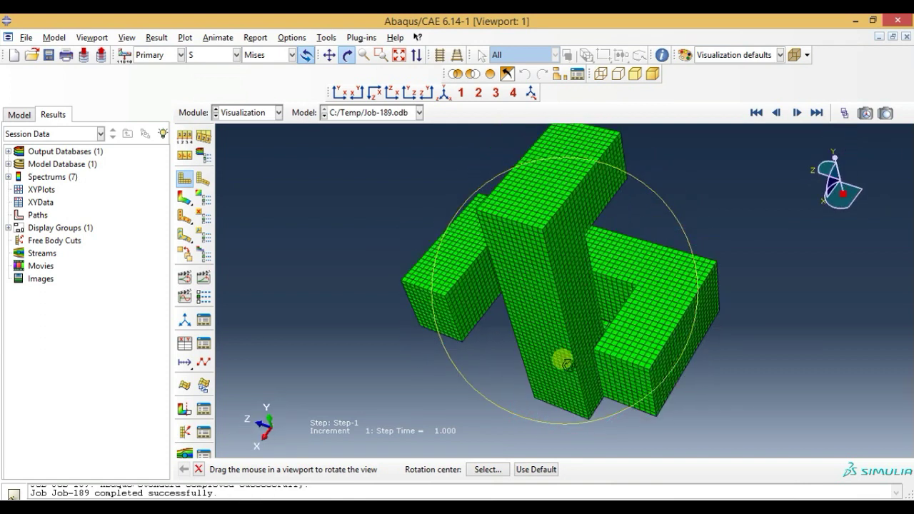
click(452, 93)
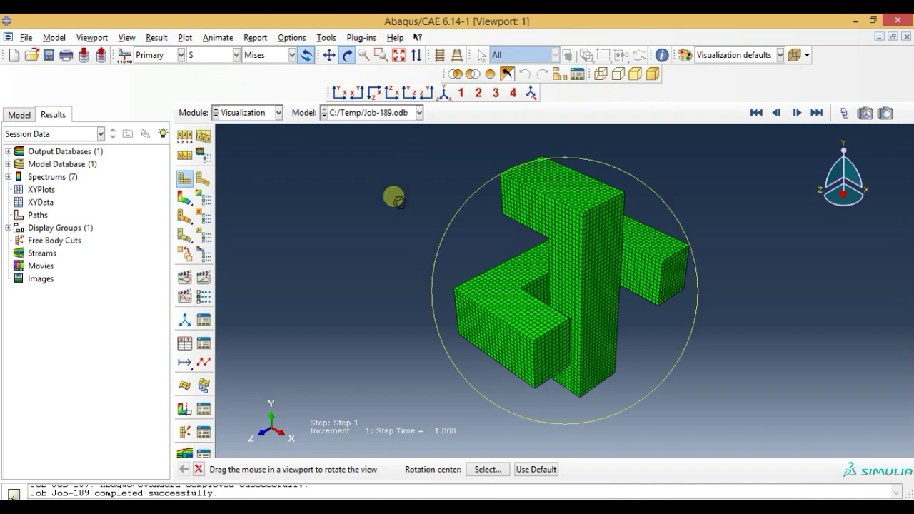
key(Escape)
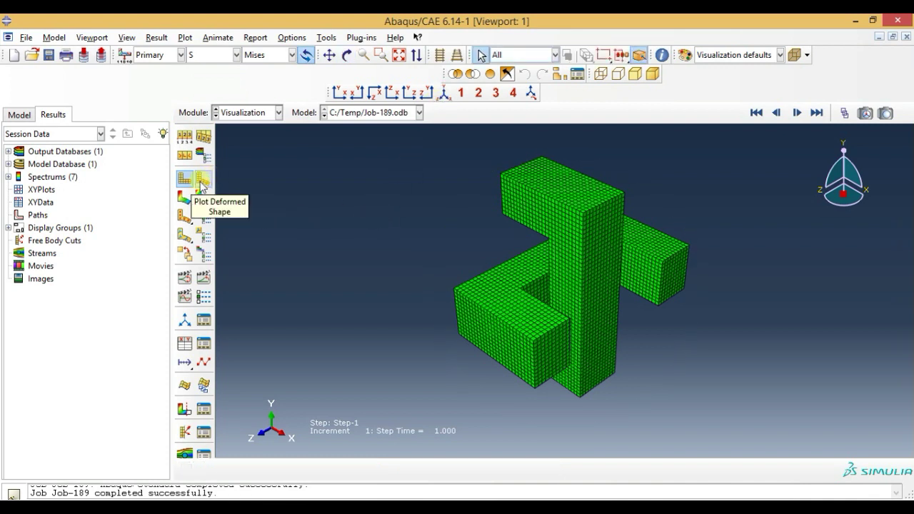
Step: Plot the deformed shape and animate it up to full deformation
click(201, 184)
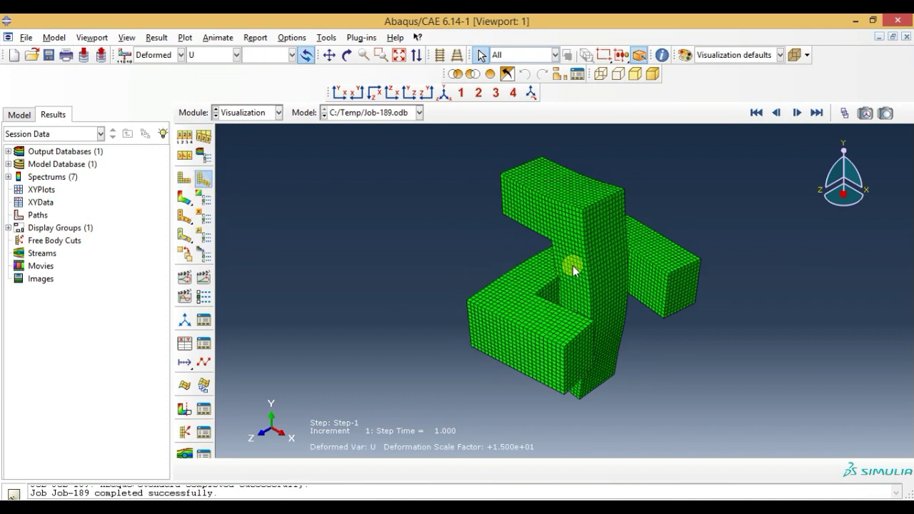
click(202, 279)
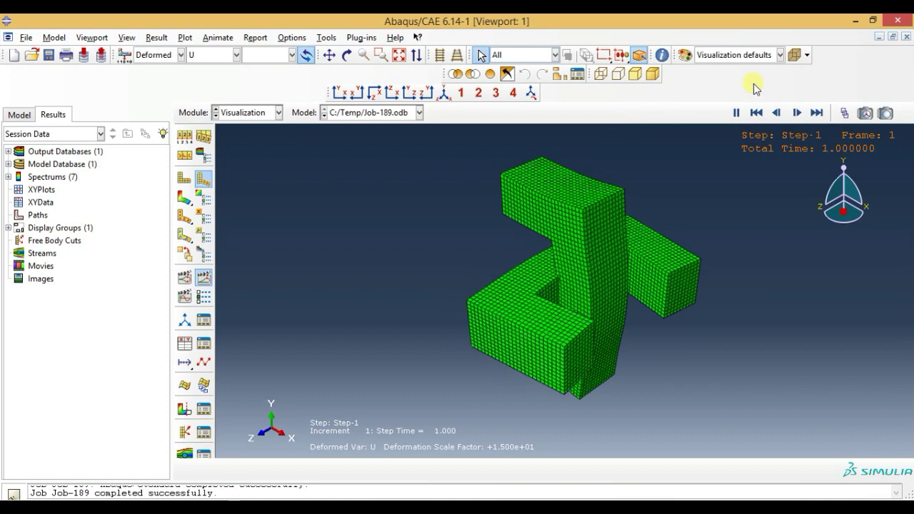
click(817, 112)
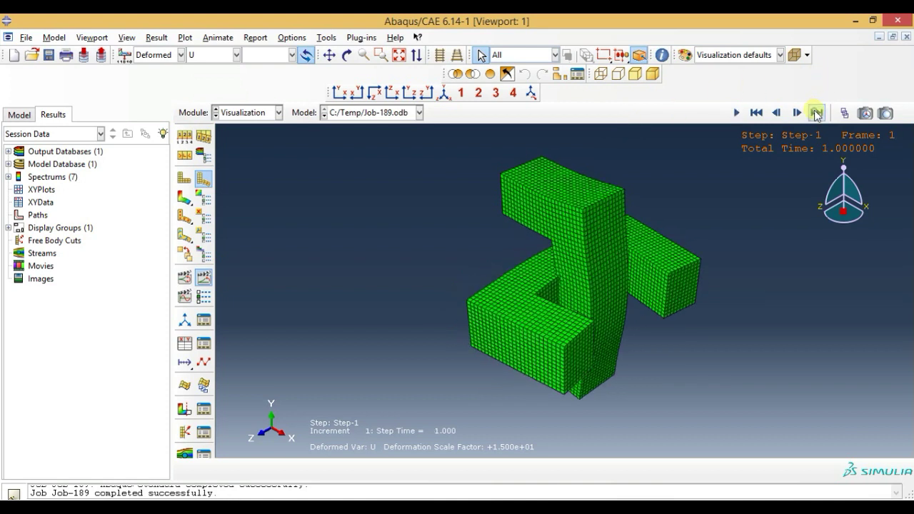
Step: Plot the von Mises contour, orbit to the stressed contact bar, and show the last frame
click(184, 198)
scroll(515, 298, down, 2)
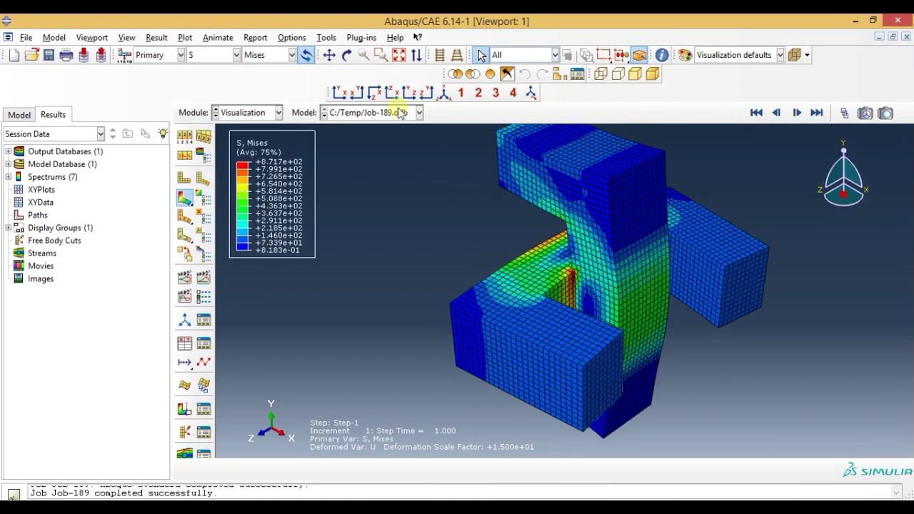
click(345, 56)
mouse_move(535, 333)
mouse_down()
mouse_move(572, 373)
mouse_move(403, 257)
mouse_up()
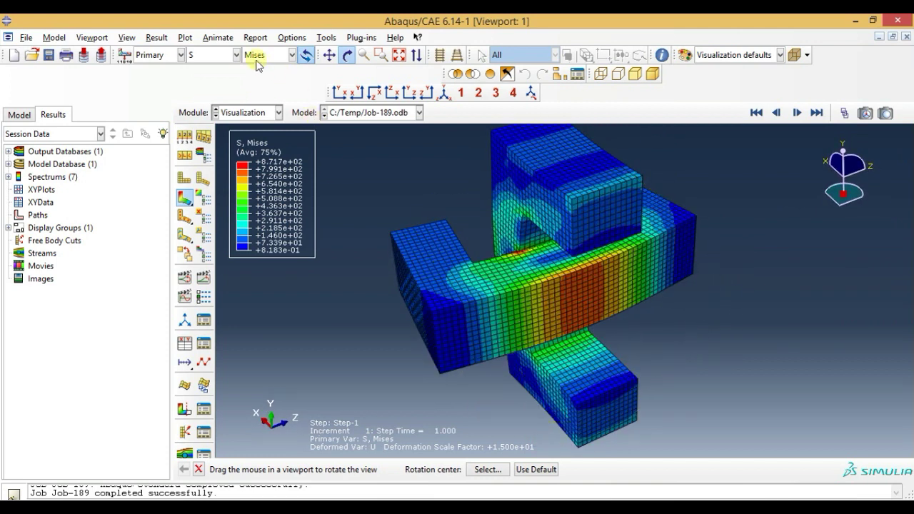
mouse_move(506, 325)
mouse_down()
mouse_move(578, 321)
mouse_move(555, 277)
mouse_move(577, 350)
mouse_move(555, 303)
mouse_move(560, 240)
mouse_move(586, 247)
mouse_move(560, 305)
mouse_move(570, 267)
mouse_move(590, 303)
mouse_move(540, 350)
mouse_move(602, 347)
mouse_move(484, 133)
mouse_up()
click(444, 93)
mouse_move(664, 315)
mouse_down()
mouse_move(684, 325)
mouse_move(671, 317)
mouse_move(535, 321)
mouse_move(534, 357)
mouse_move(583, 377)
mouse_up()
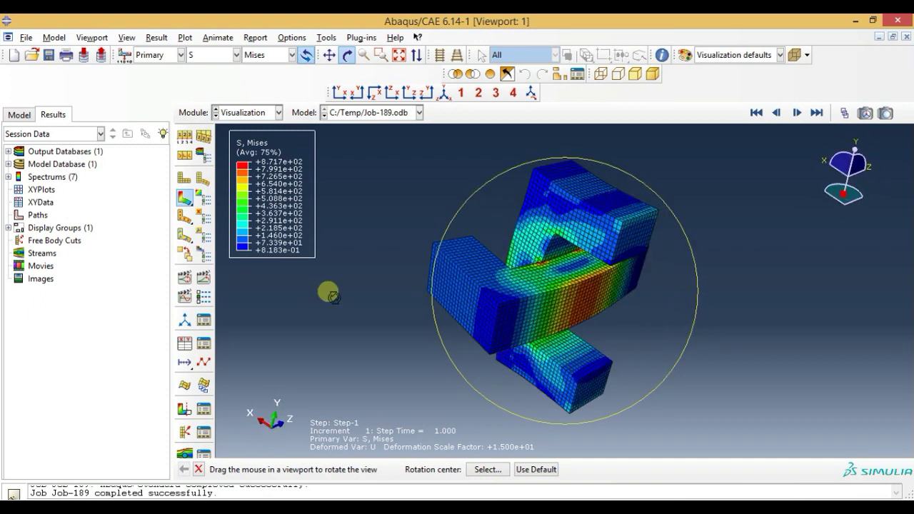
click(205, 280)
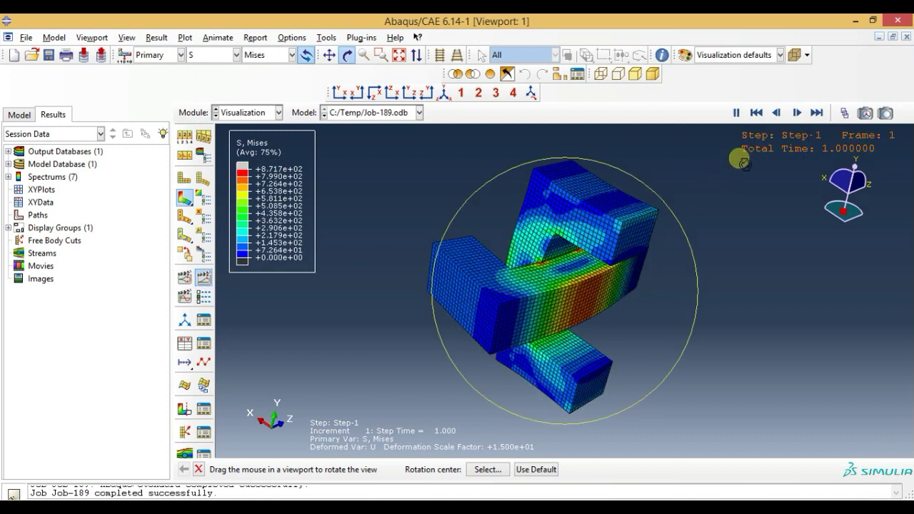
click(818, 114)
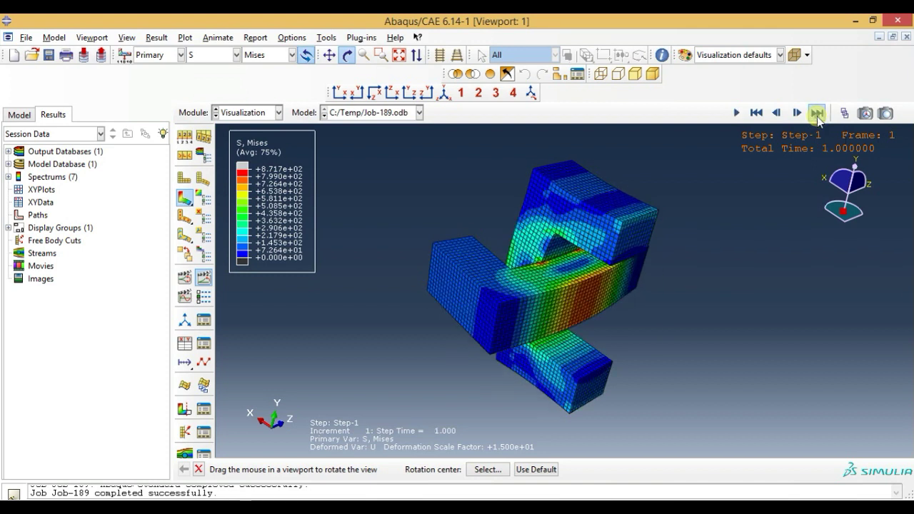
key(Escape)
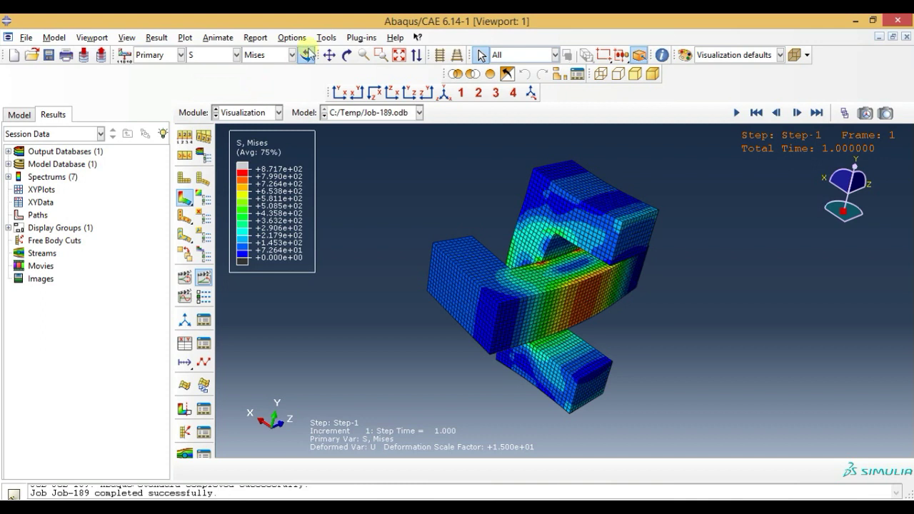
Step: Turn on Show location for Max and Min in the contour Limits options
click(330, 40)
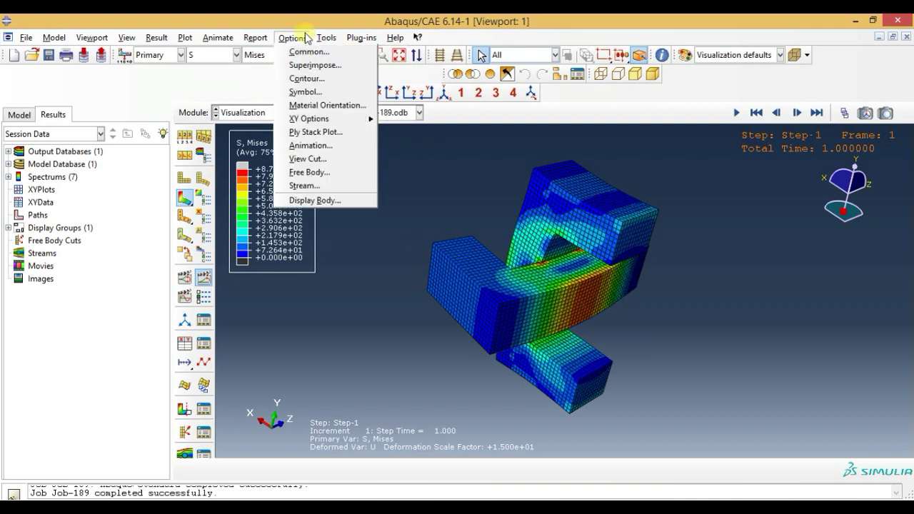
click(304, 78)
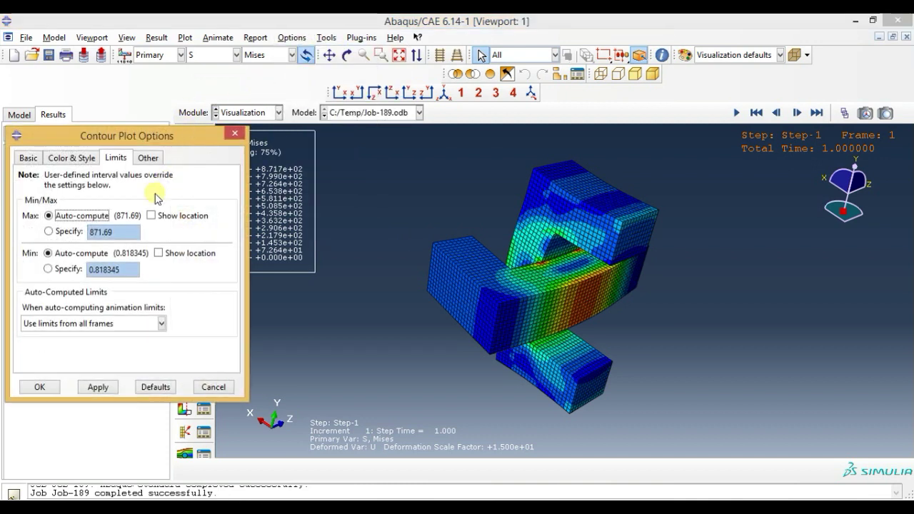
click(30, 158)
click(69, 158)
click(115, 158)
click(179, 253)
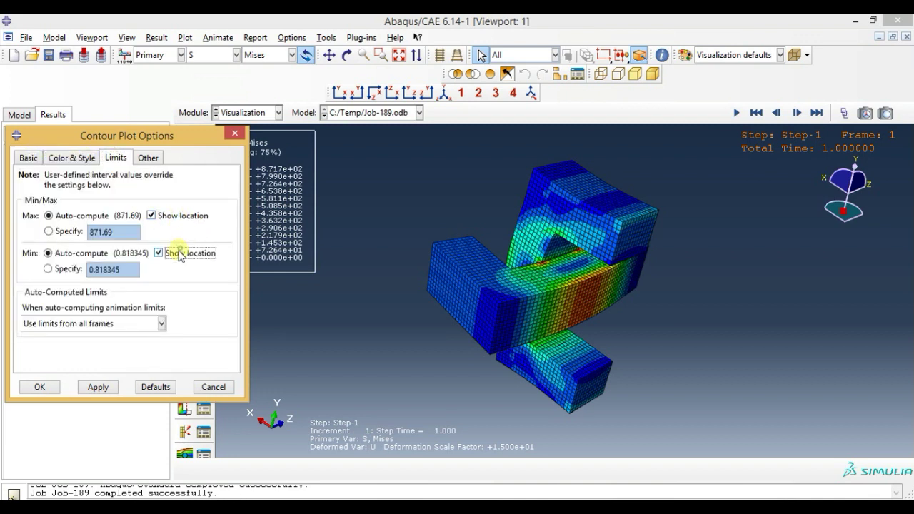
click(98, 387)
click(39, 387)
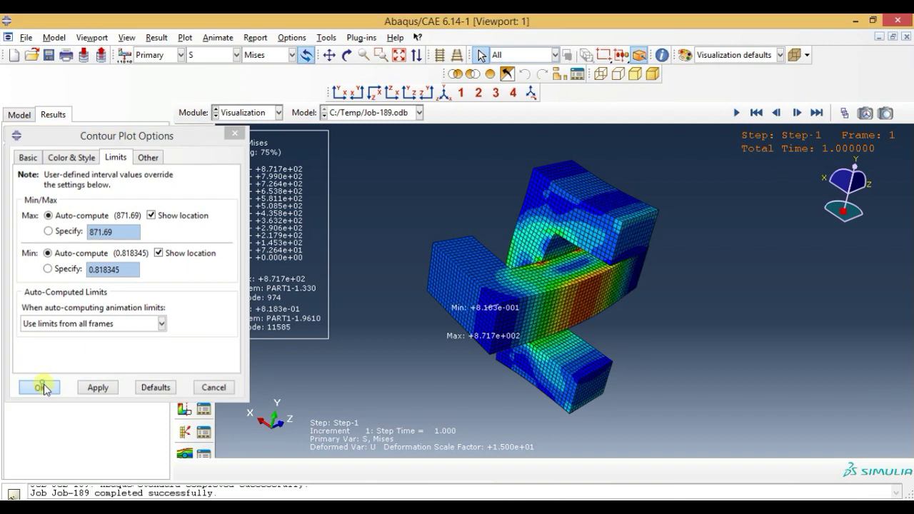
click(266, 60)
Step: Plot Max. Principal, Max. Principal (Abs), Mid. Principal, Pressure and Tresca stress contours
click(263, 82)
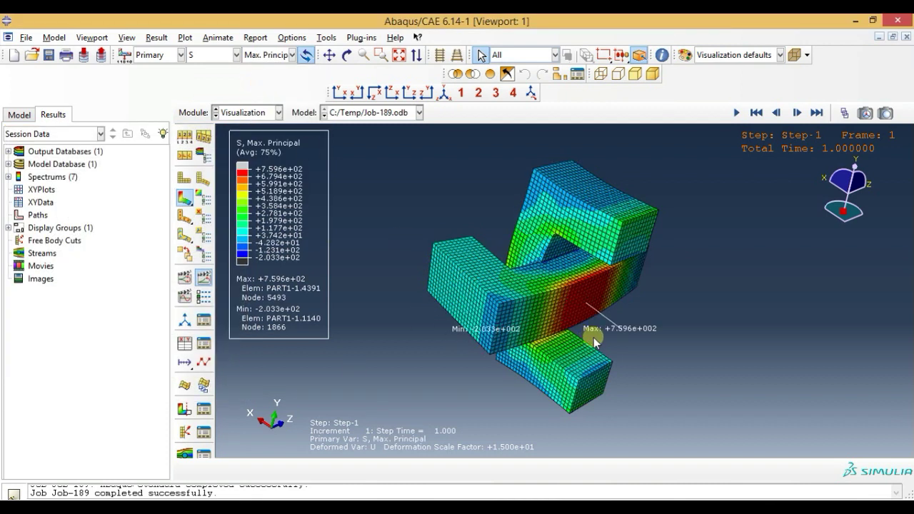
ctrl+alt+drag(593, 333, 597, 340)
click(269, 57)
click(266, 97)
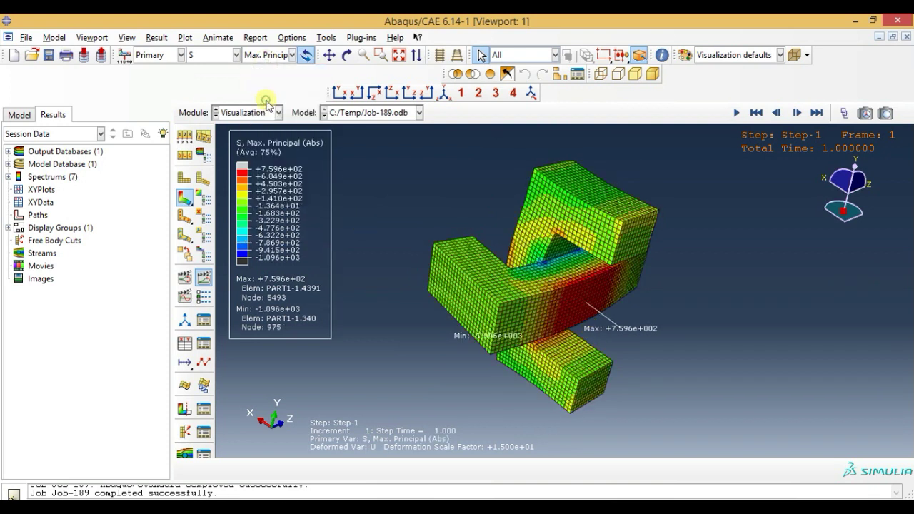
click(266, 58)
click(258, 111)
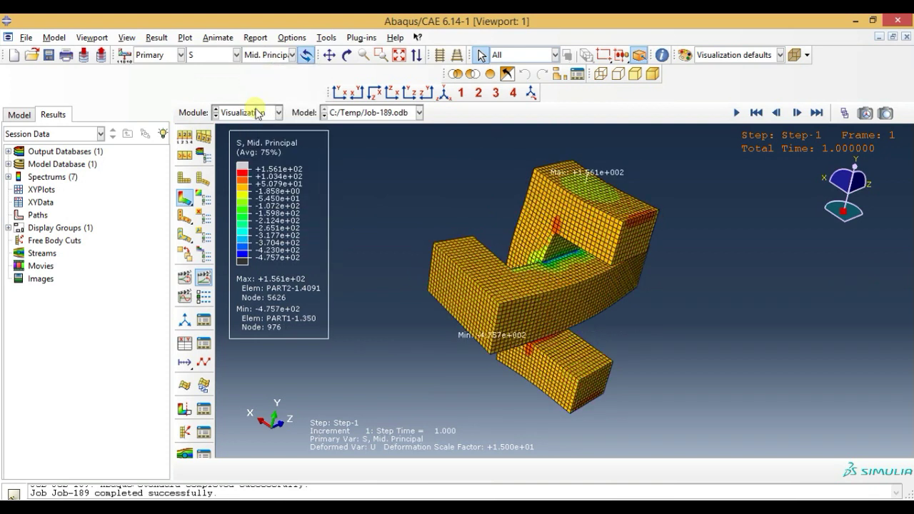
ctrl+alt+right_drag(629, 137, 617, 187)
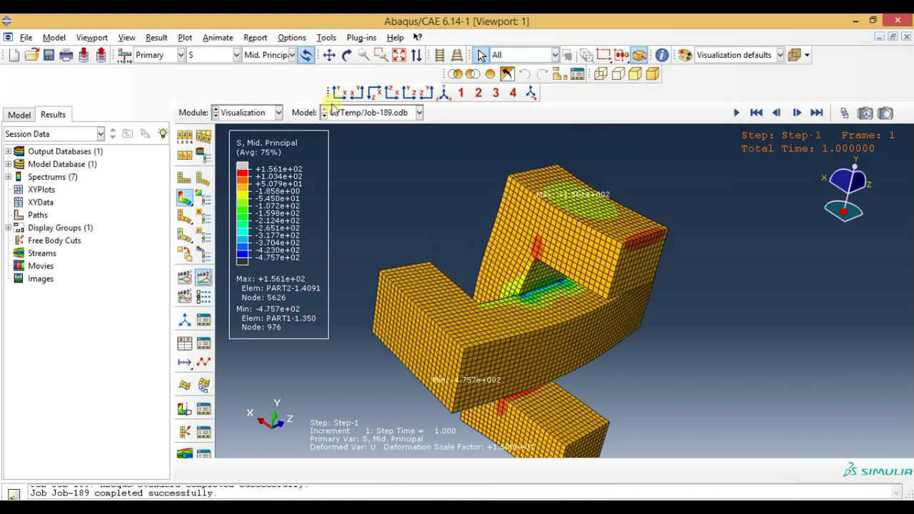
click(258, 57)
click(270, 143)
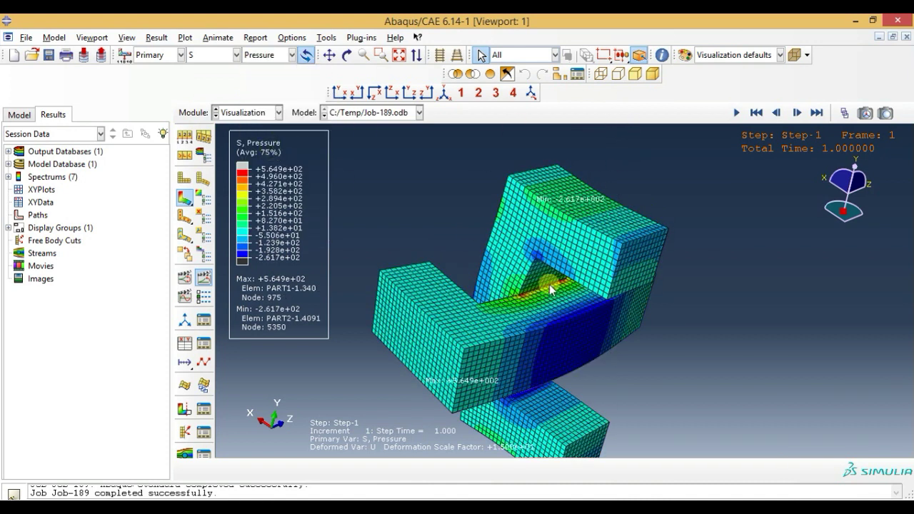
click(272, 58)
click(265, 135)
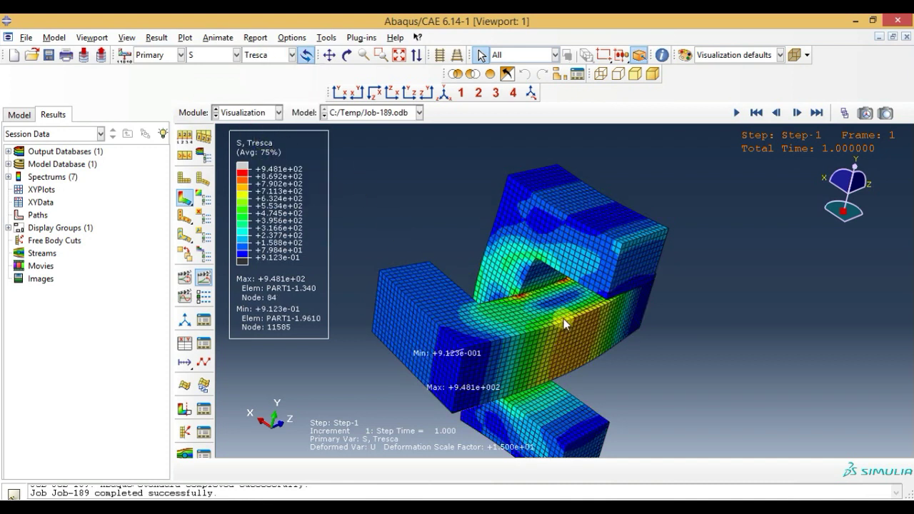
click(346, 55)
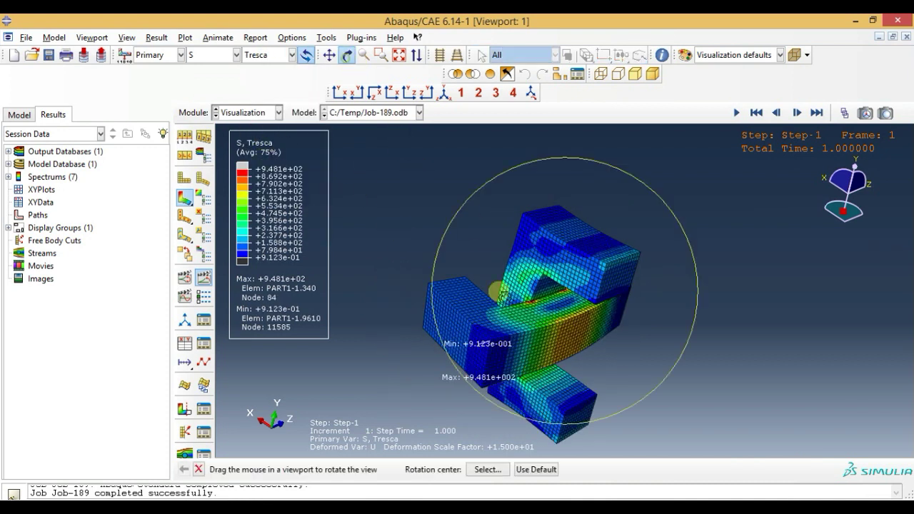
drag(580, 383, 521, 349)
mouse_move(519, 285)
mouse_down()
mouse_move(541, 351)
mouse_move(545, 302)
mouse_move(502, 300)
mouse_up()
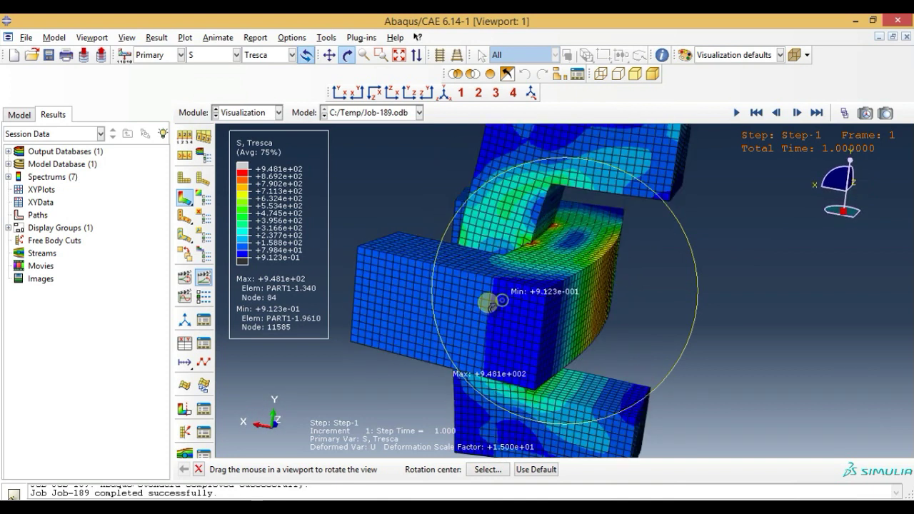
Step: Cycle through the S11, S22, S33, S12 and S13 stress component contours
click(266, 55)
click(259, 172)
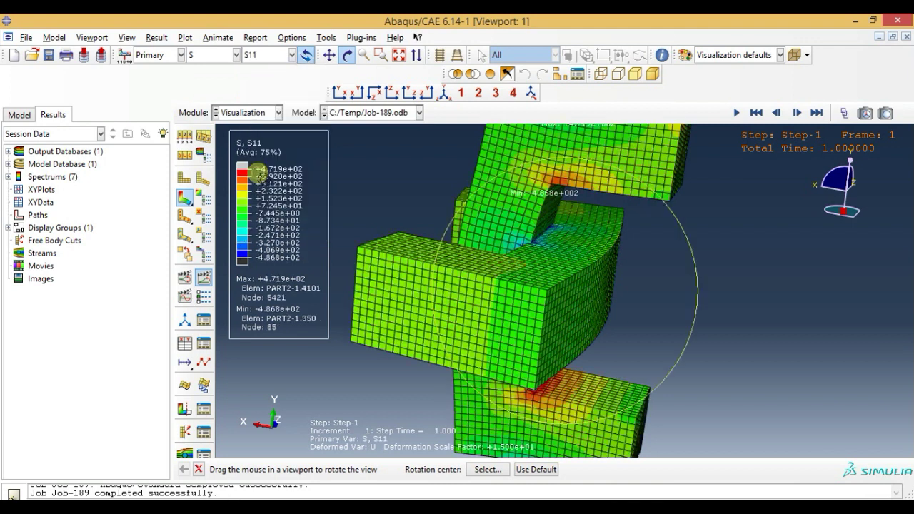
click(265, 55)
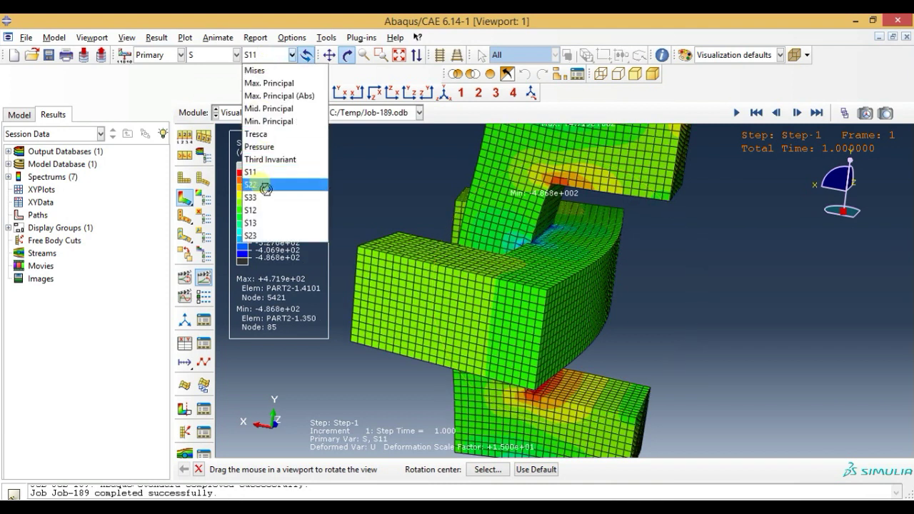
click(261, 183)
click(266, 55)
click(261, 194)
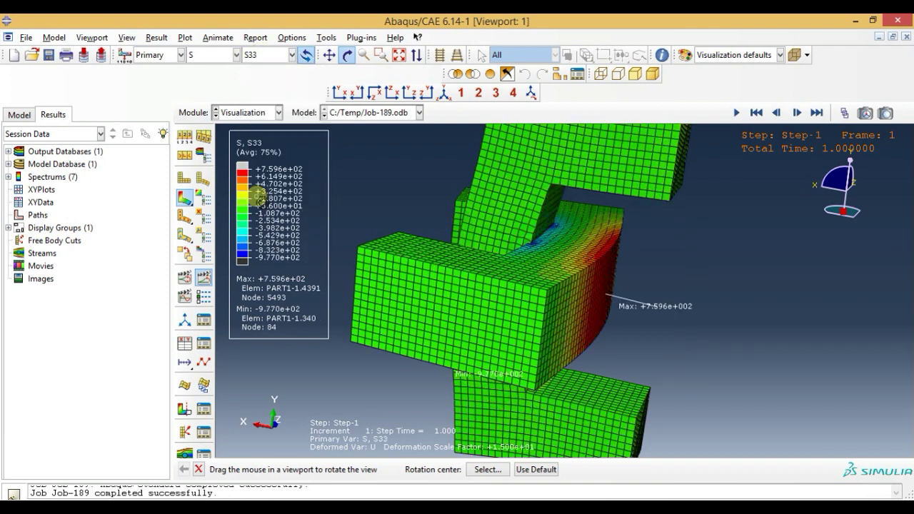
click(265, 55)
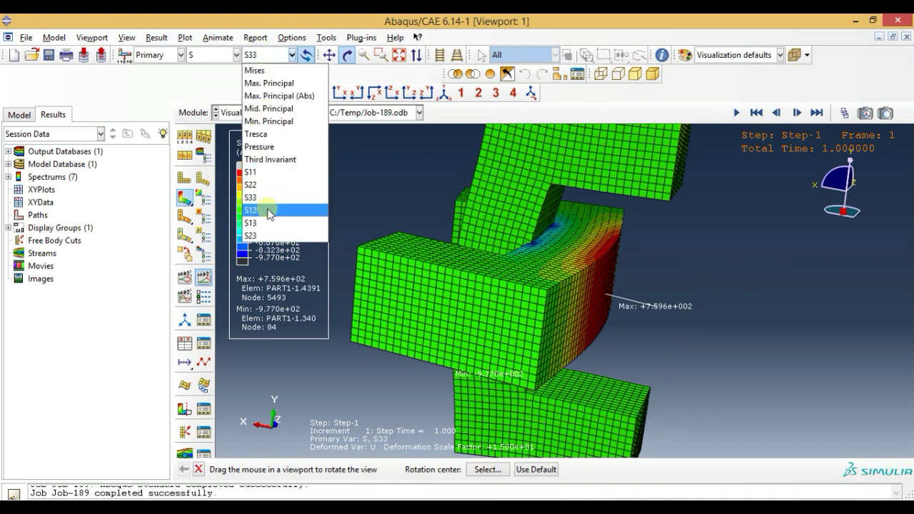
click(261, 206)
click(270, 55)
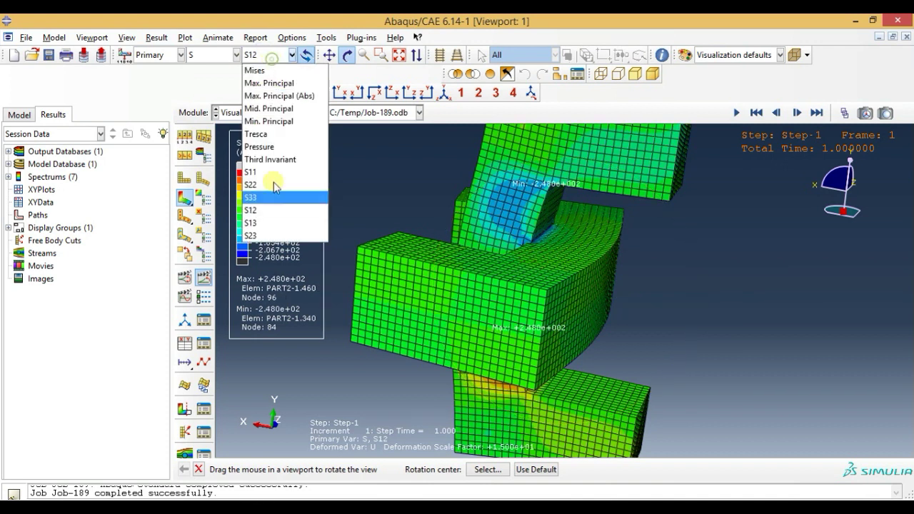
click(266, 217)
Step: Plot the displacement magnitude U contour and orbit the model to inspect it
click(215, 55)
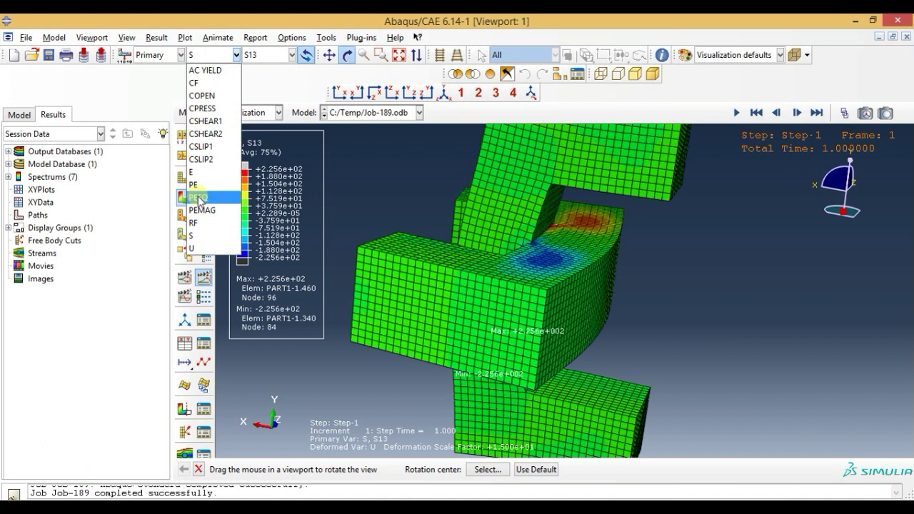
click(207, 245)
mouse_move(454, 271)
mouse_down()
mouse_move(490, 278)
mouse_move(522, 312)
mouse_move(524, 332)
mouse_move(492, 330)
mouse_move(521, 310)
mouse_up()
Step: Show the reaction-force RF contour from an oblique 3D view, then switch back to S von Mises
click(214, 55)
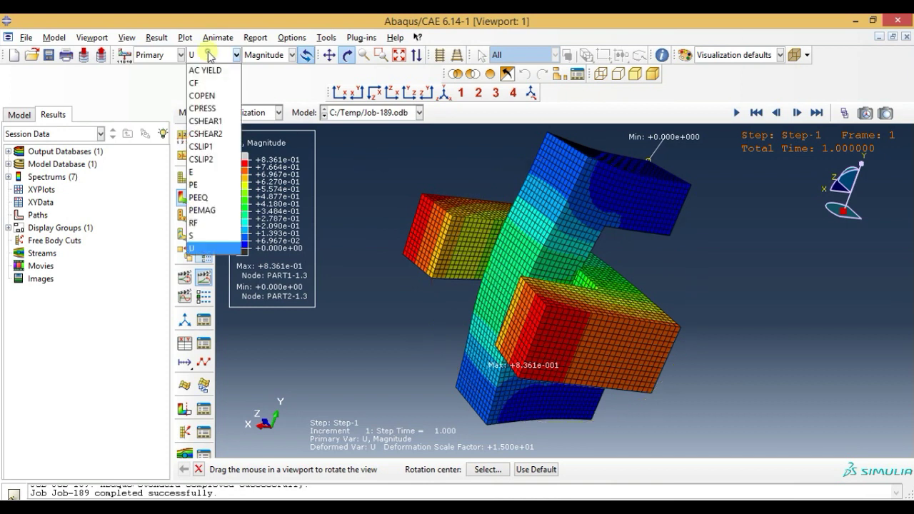
click(197, 224)
drag(549, 275, 562, 265)
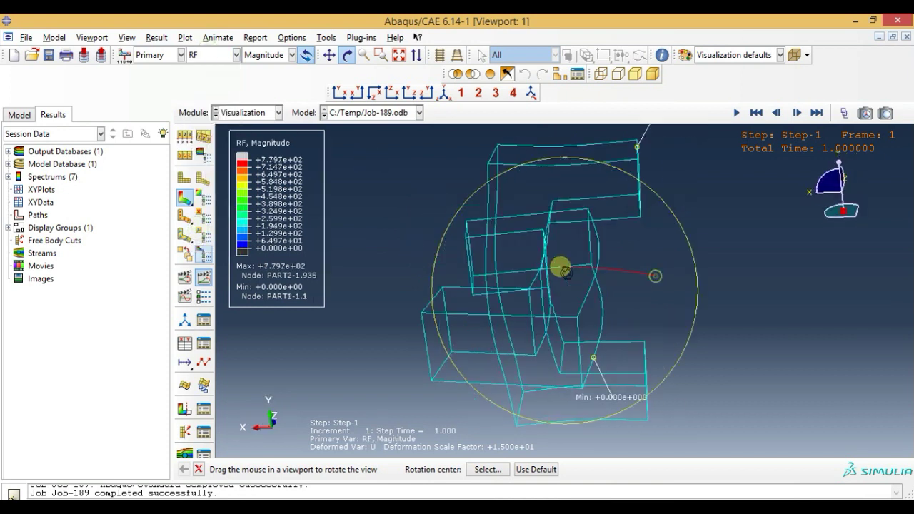
mouse_move(598, 358)
mouse_down()
mouse_move(607, 343)
mouse_move(540, 312)
mouse_move(631, 183)
mouse_up()
drag(602, 296, 629, 340)
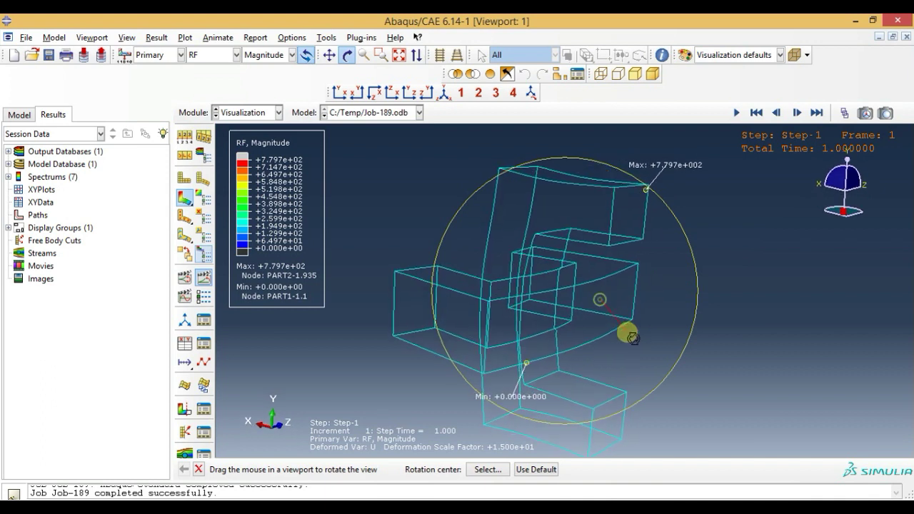
drag(527, 311, 428, 261)
click(209, 55)
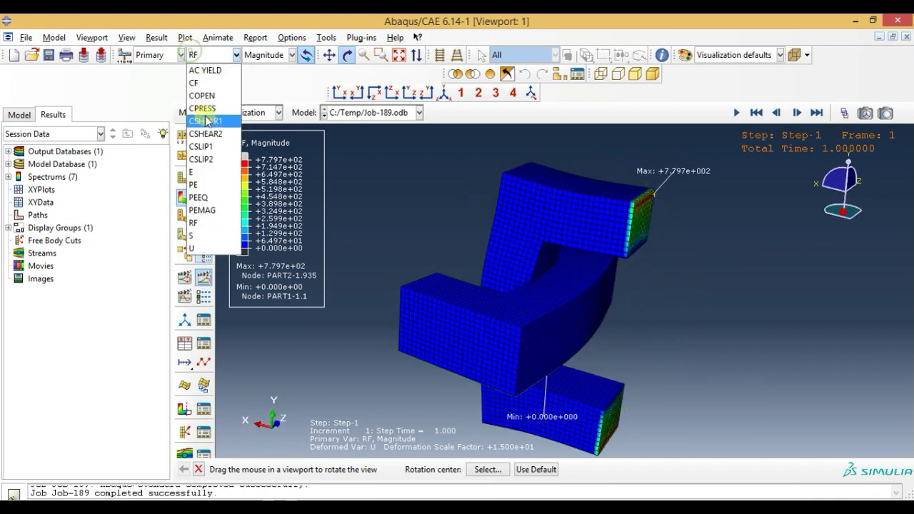
click(204, 228)
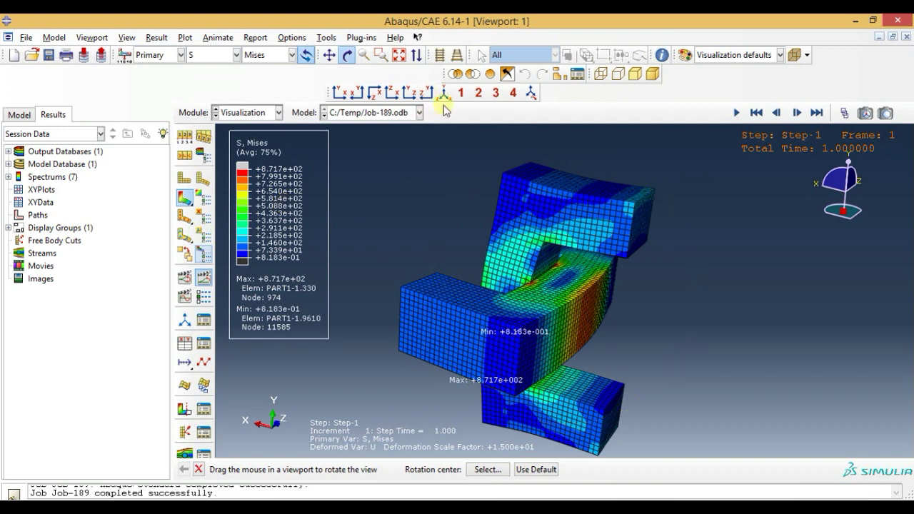
Step: Snap the von Mises plot to isometric, orbit it for a final look, then exit rotate mode
click(443, 93)
mouse_move(470, 265)
mouse_down()
mouse_move(559, 221)
mouse_move(604, 347)
mouse_up()
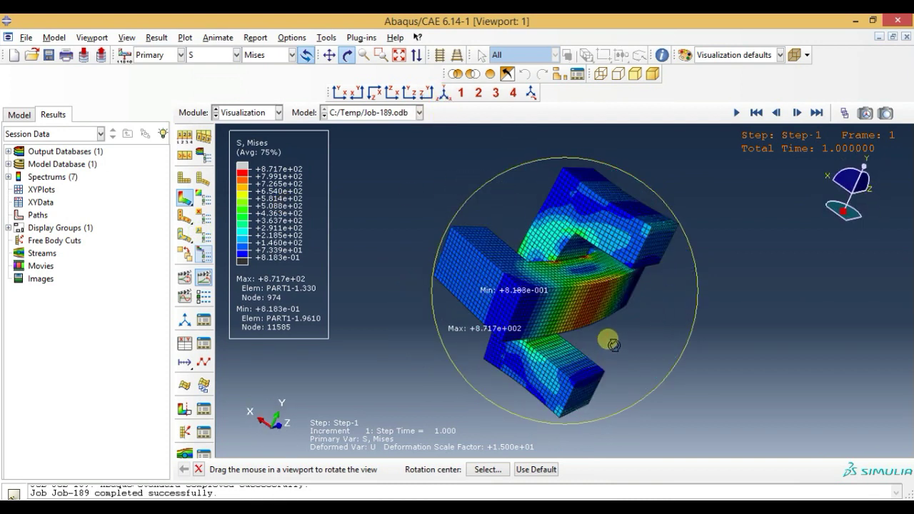
drag(497, 317, 508, 357)
mouse_move(589, 363)
mouse_down()
mouse_move(604, 344)
mouse_move(551, 322)
mouse_move(540, 345)
mouse_move(664, 327)
mouse_up()
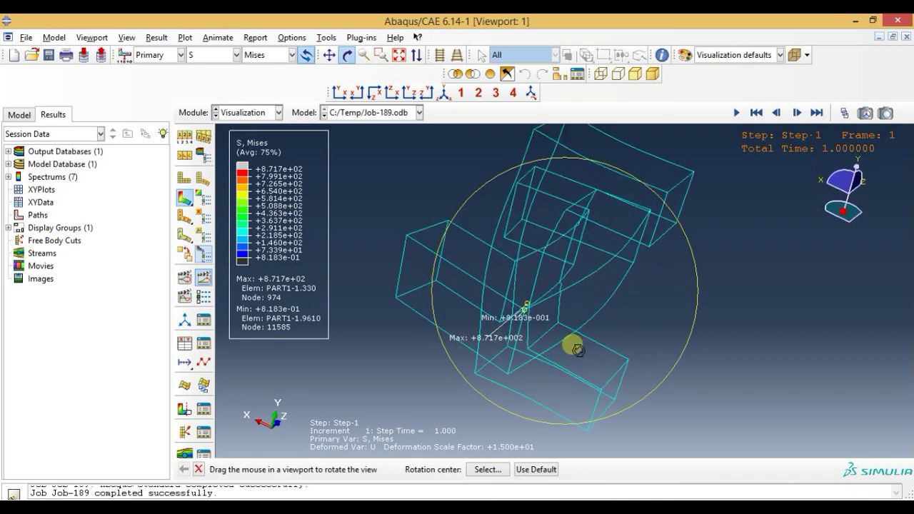
key(Escape)
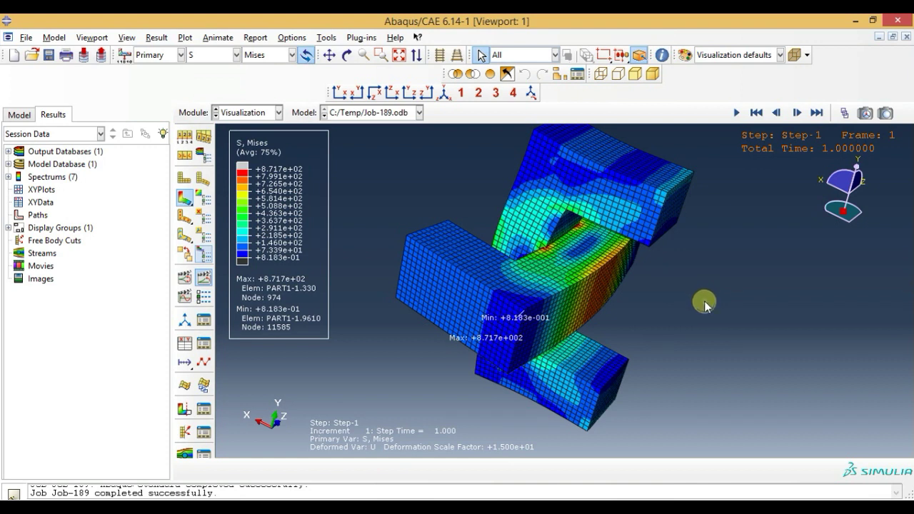